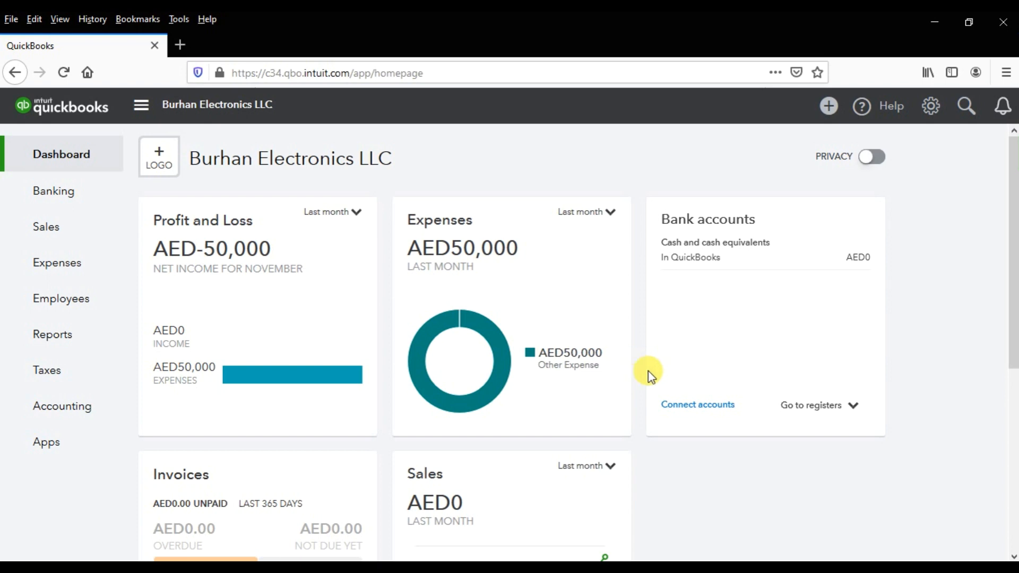
Start a new bill and choose Sage 50 Accounting as its supplier.
click(829, 112)
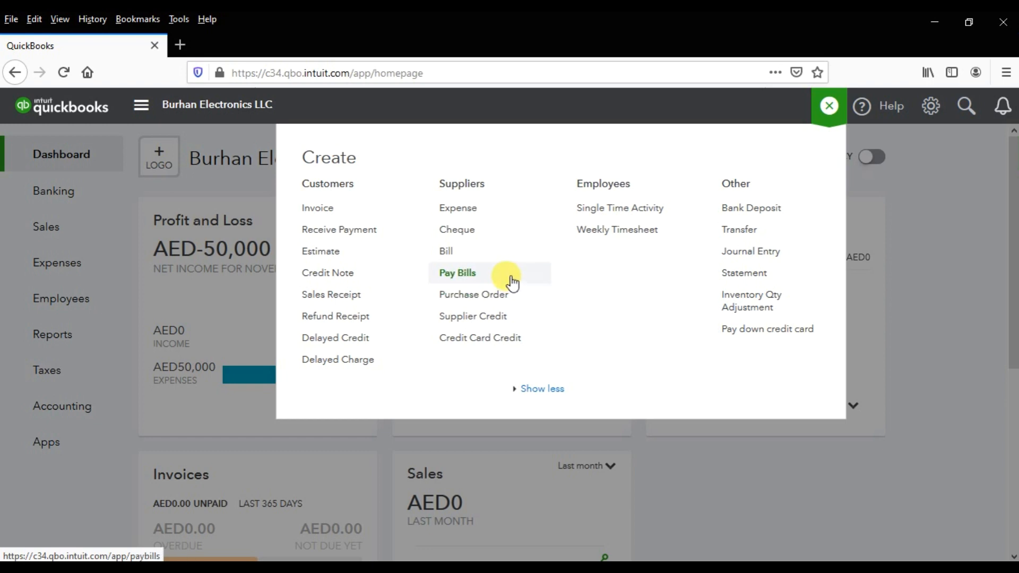
click(473, 253)
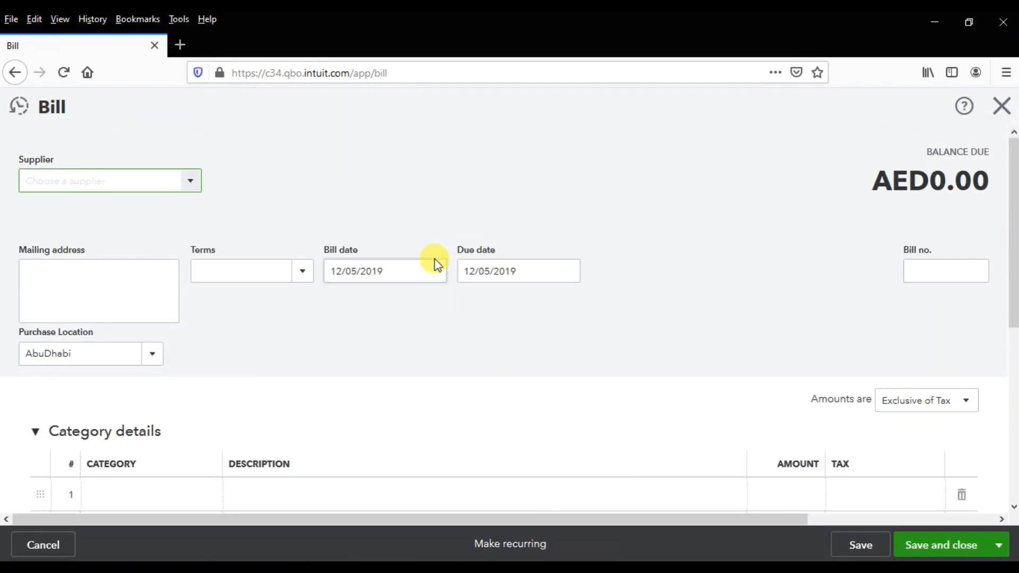
click(189, 185)
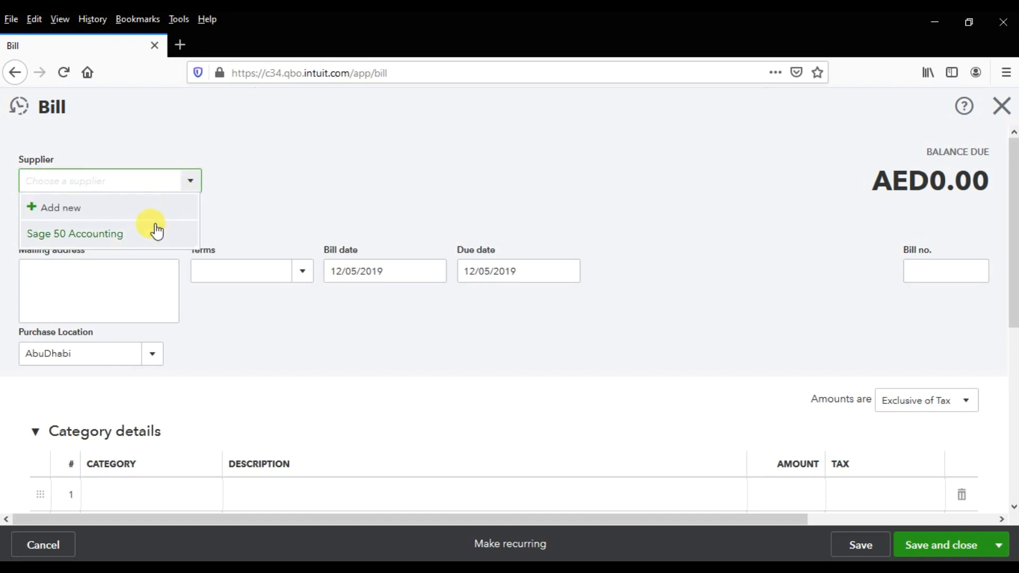
click(156, 231)
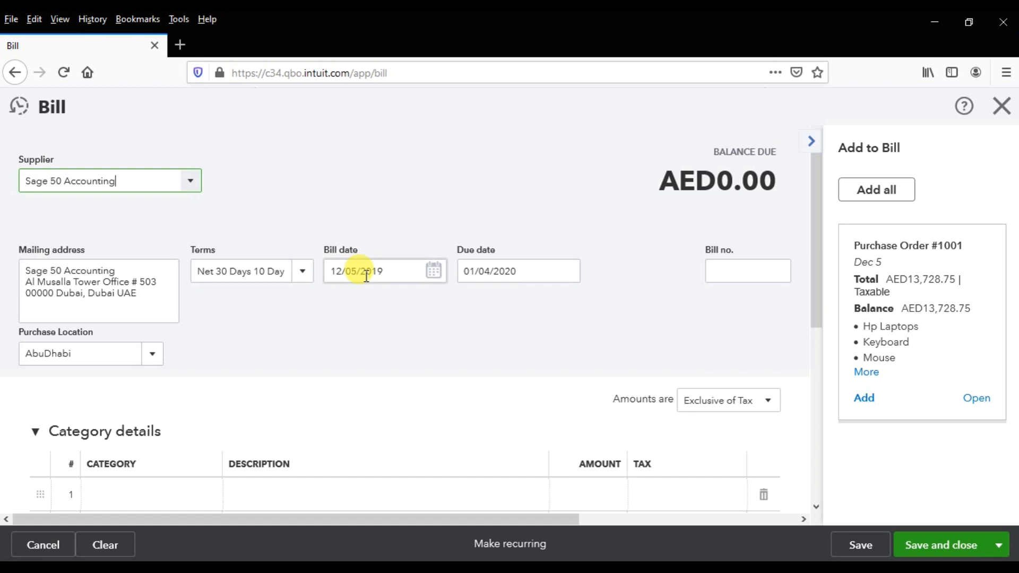
Set the bill date to 12/07/2019 and enter 1122 as the bill number.
click(433, 272)
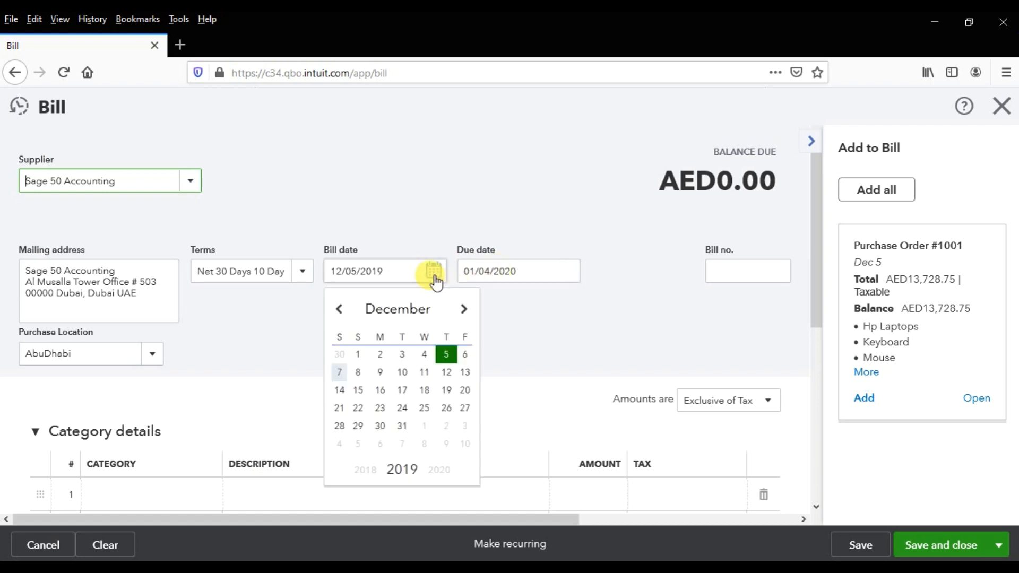
click(339, 372)
click(534, 272)
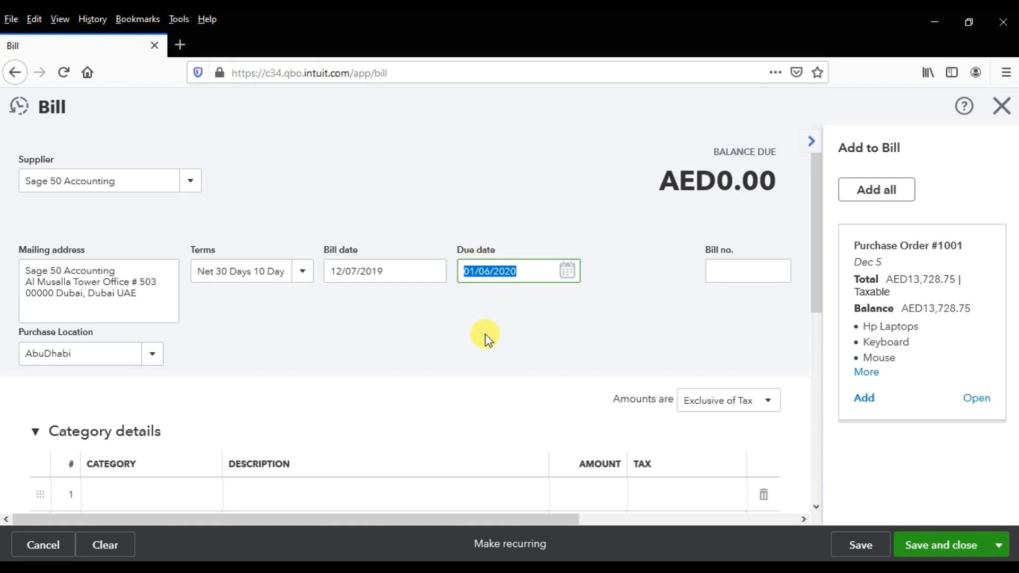
click(759, 272)
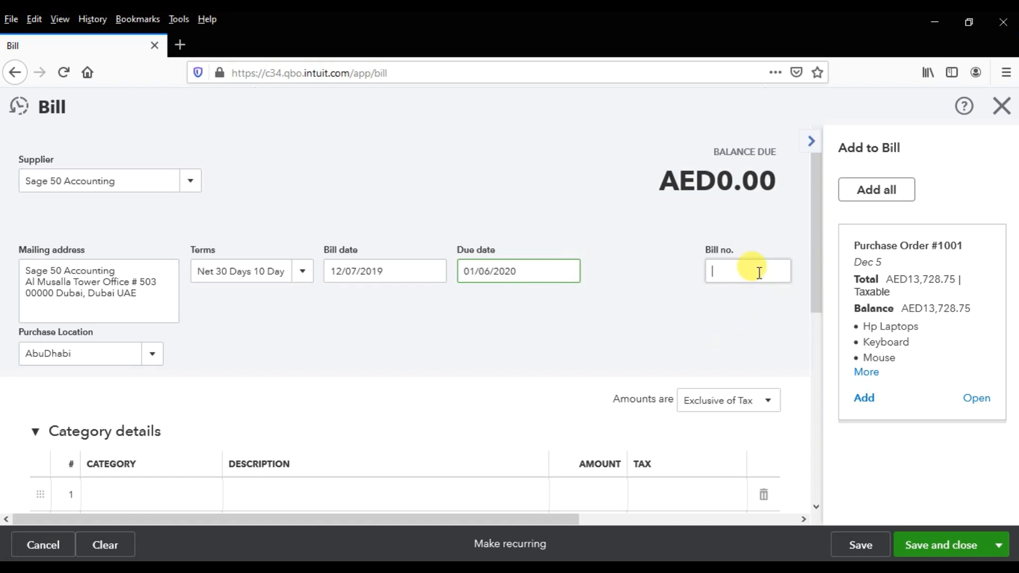
text(1122)
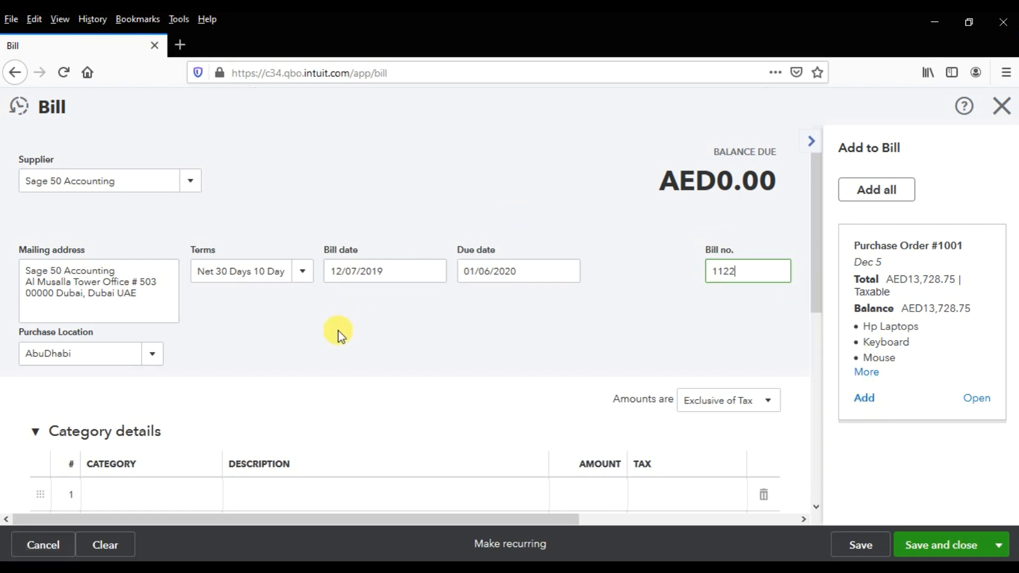
Add the supplier's open purchase order to the bill and collapse the category details section.
click(864, 401)
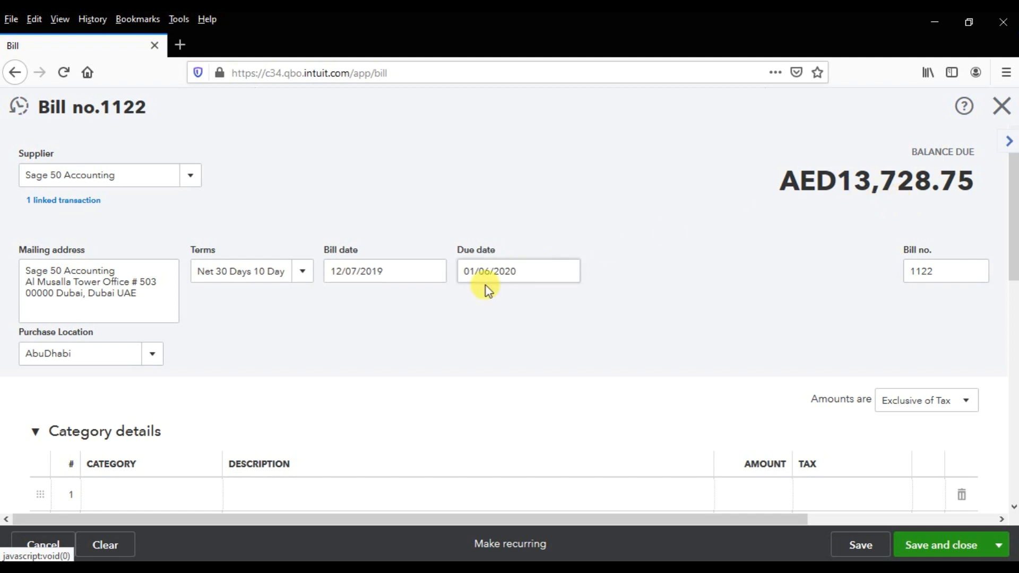
scroll(485, 286, down, 3)
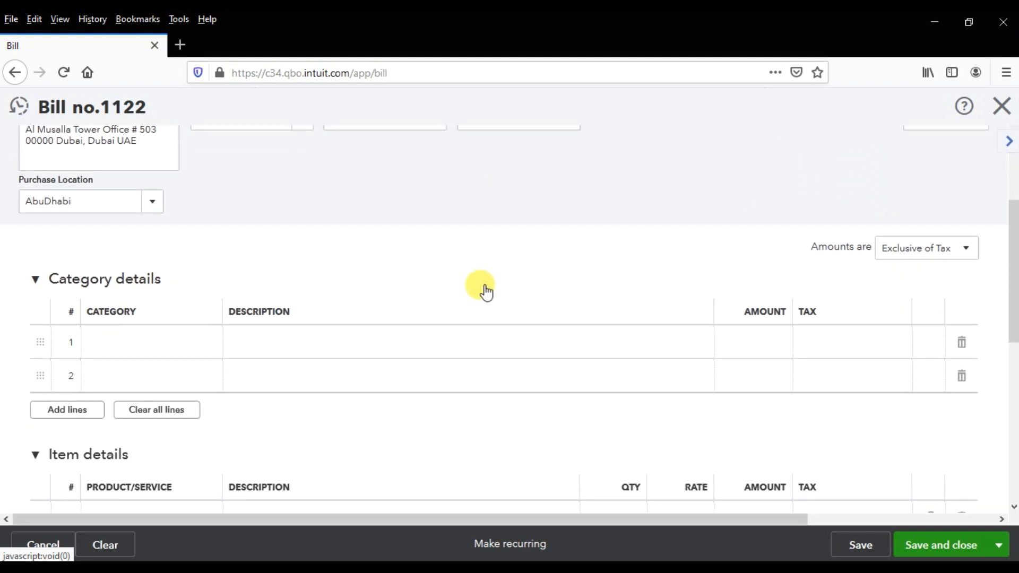
scroll(482, 291, down, 3)
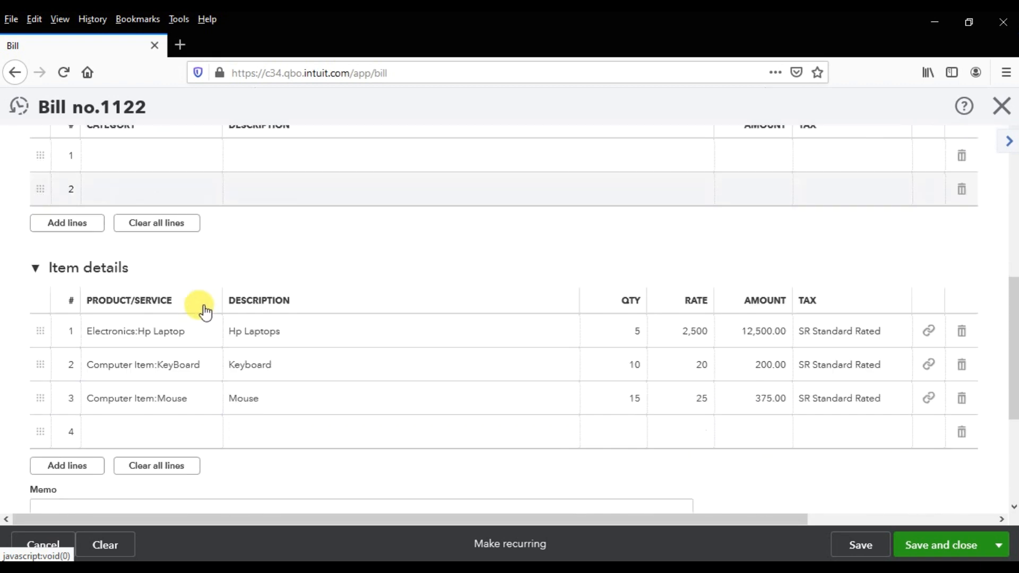
scroll(159, 291, up, 1)
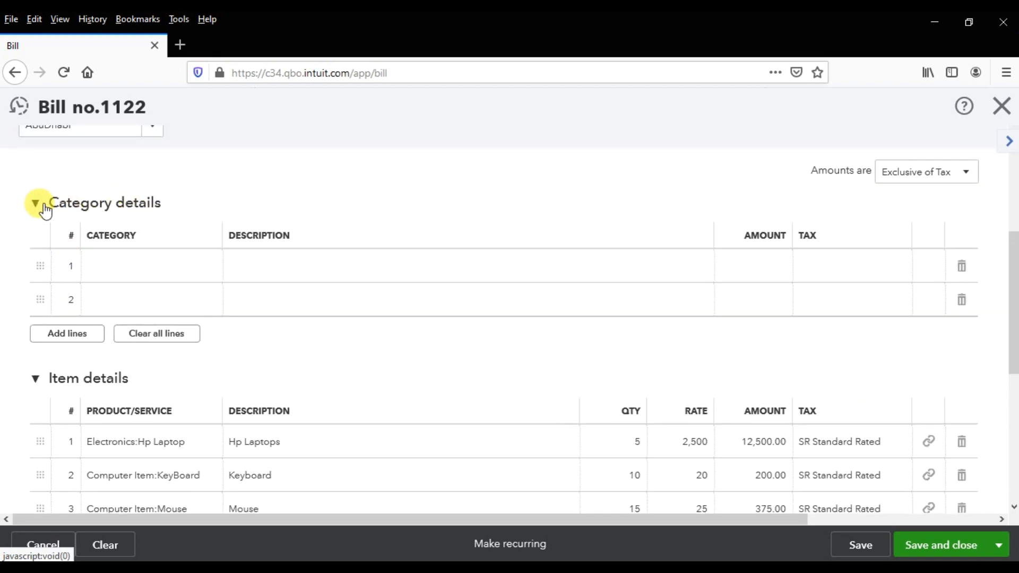
click(36, 207)
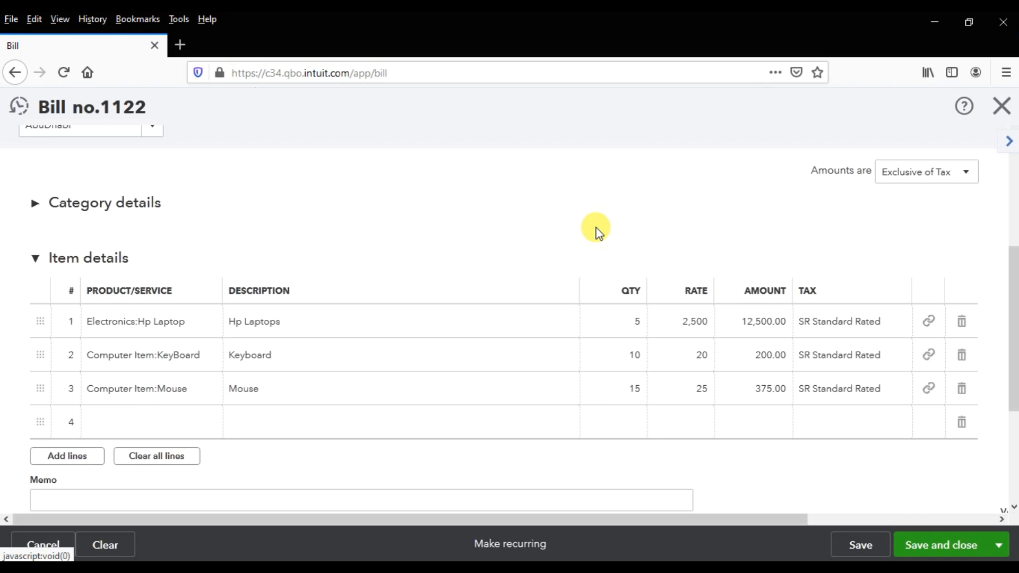
Set the item quantities to 2 for Hp Laptop, 5 for KeyBoard and 10 for Mouse.
click(616, 321)
text(2)
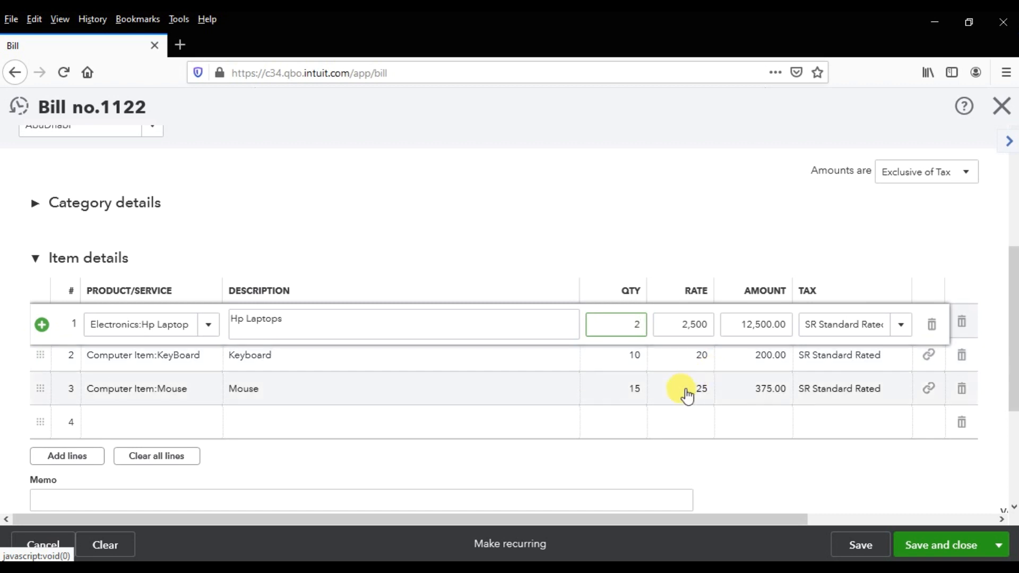
mouse_move(629, 367)
text(5)
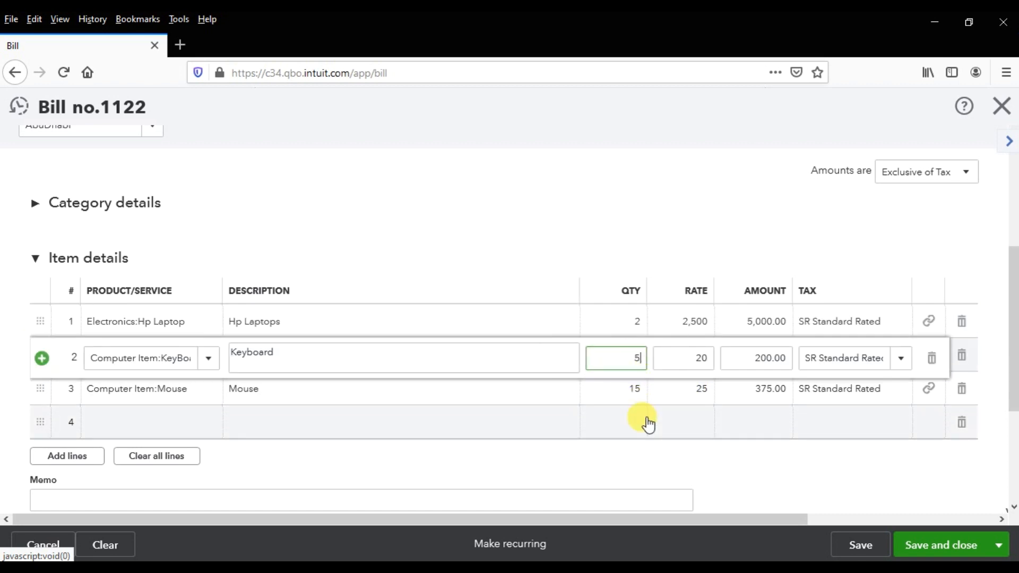
click(625, 395)
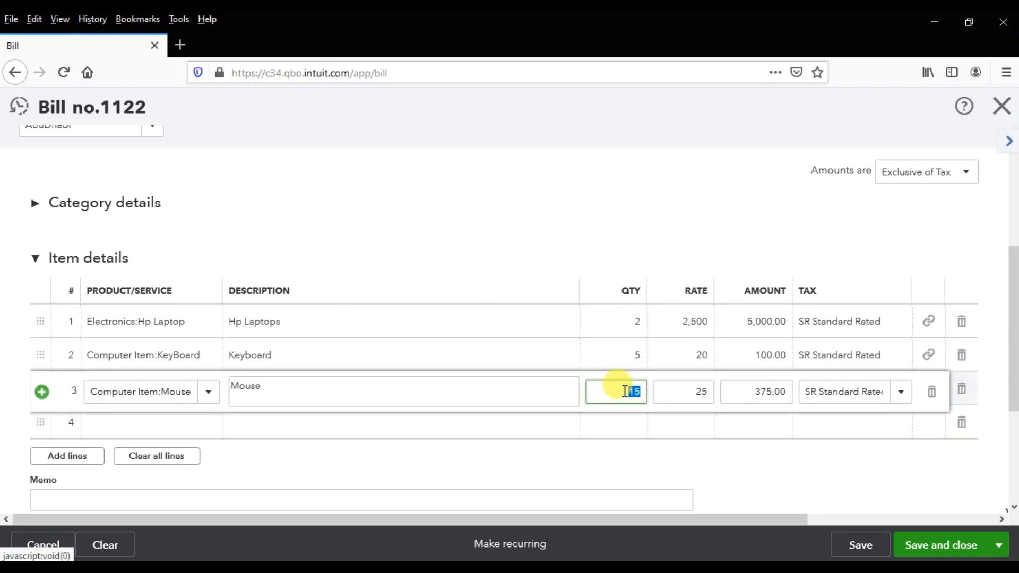
text(10)
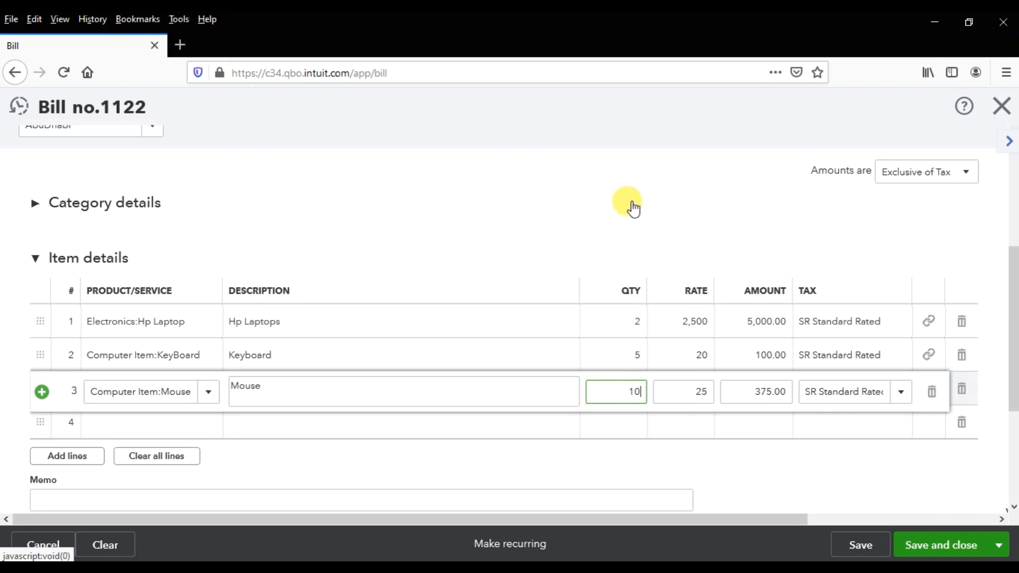
click(686, 186)
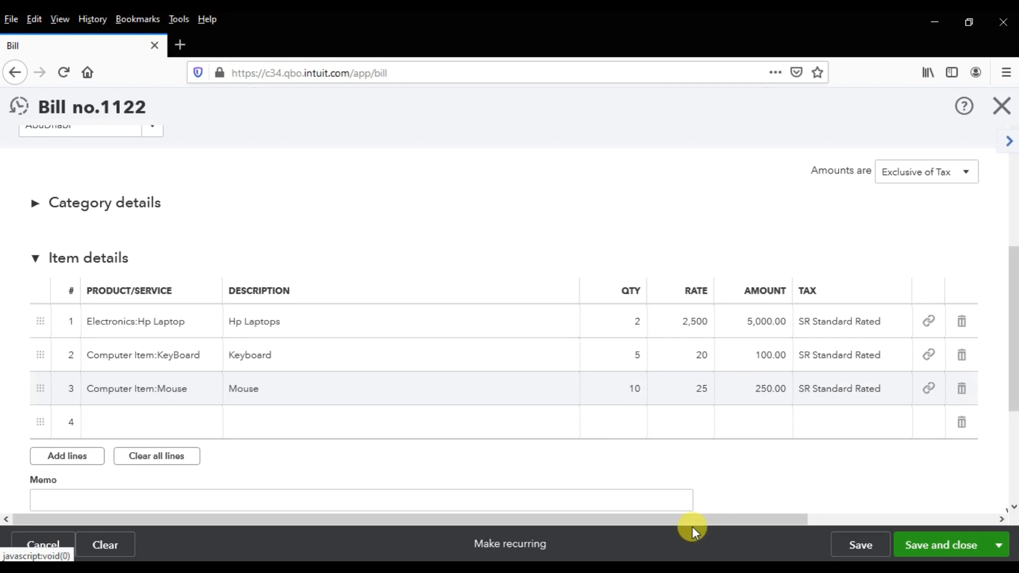
Review the bill's subtotal, VAT and total, along with its supplier details and item lines.
drag(696, 522, 911, 514)
scroll(929, 358, down, 3)
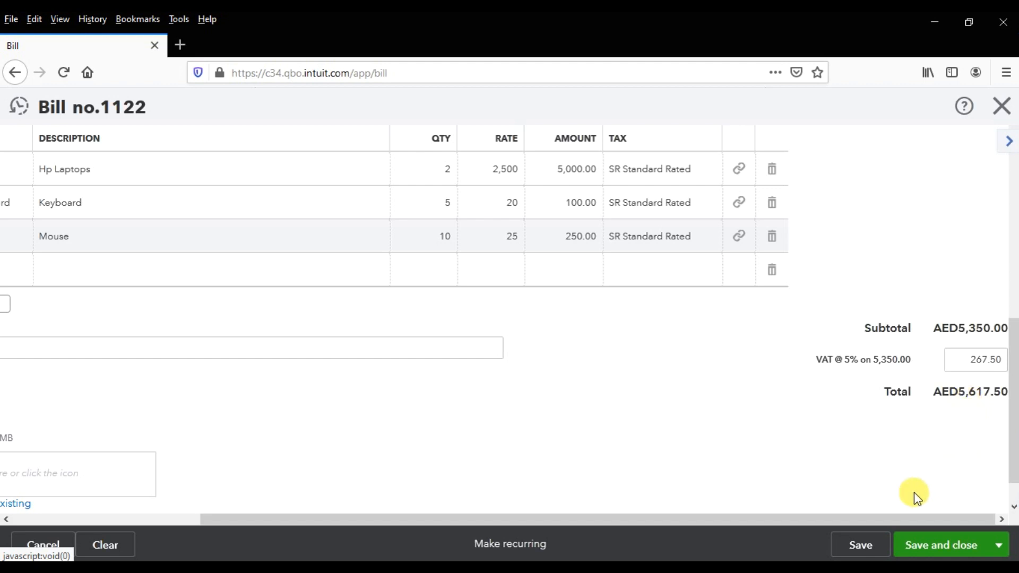
drag(863, 517, 509, 509)
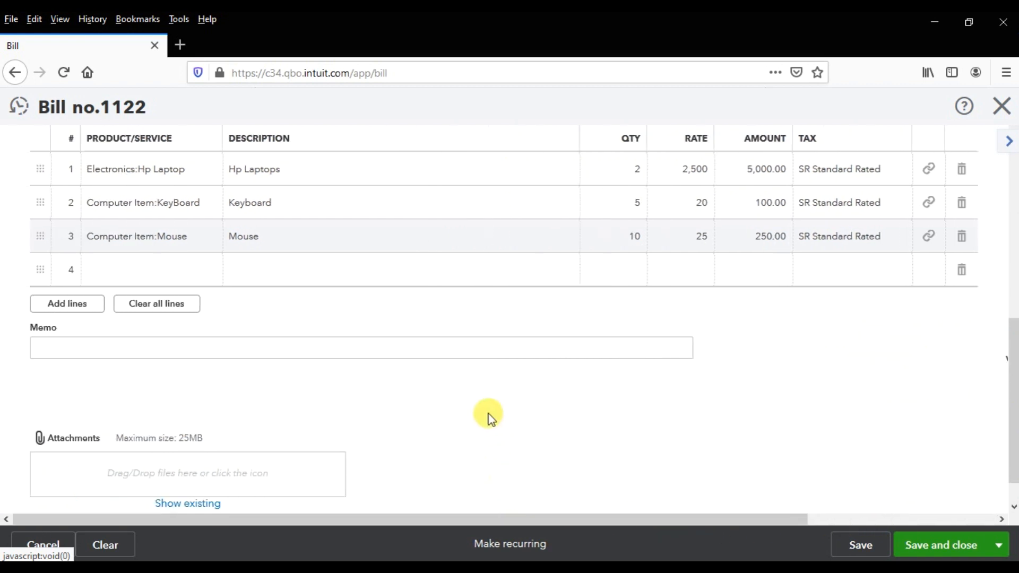
scroll(488, 417, up, 3)
scroll(487, 417, up, 3)
scroll(510, 413, down, 2)
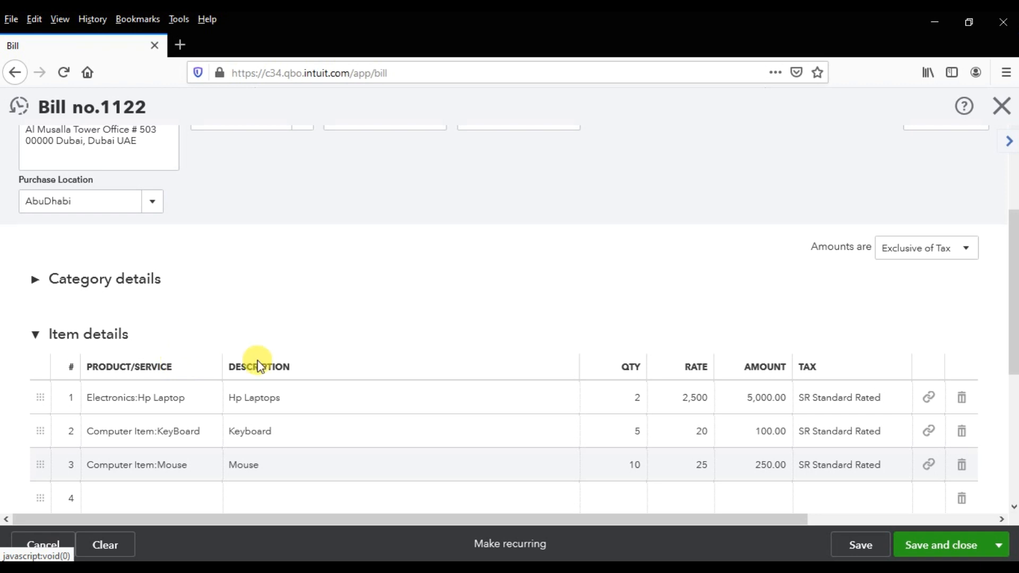
scroll(102, 237, up, 3)
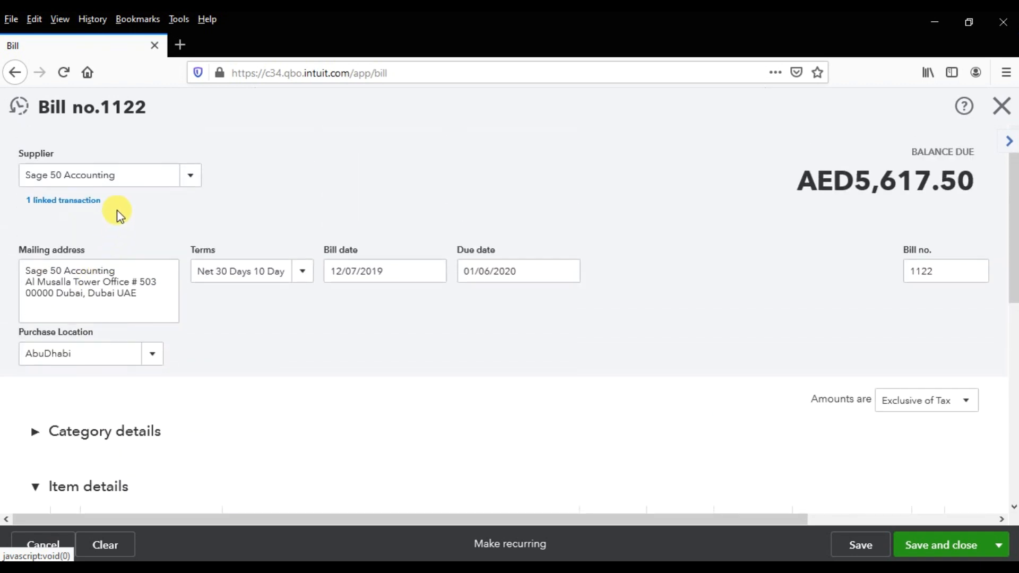
scroll(117, 210, down, 5)
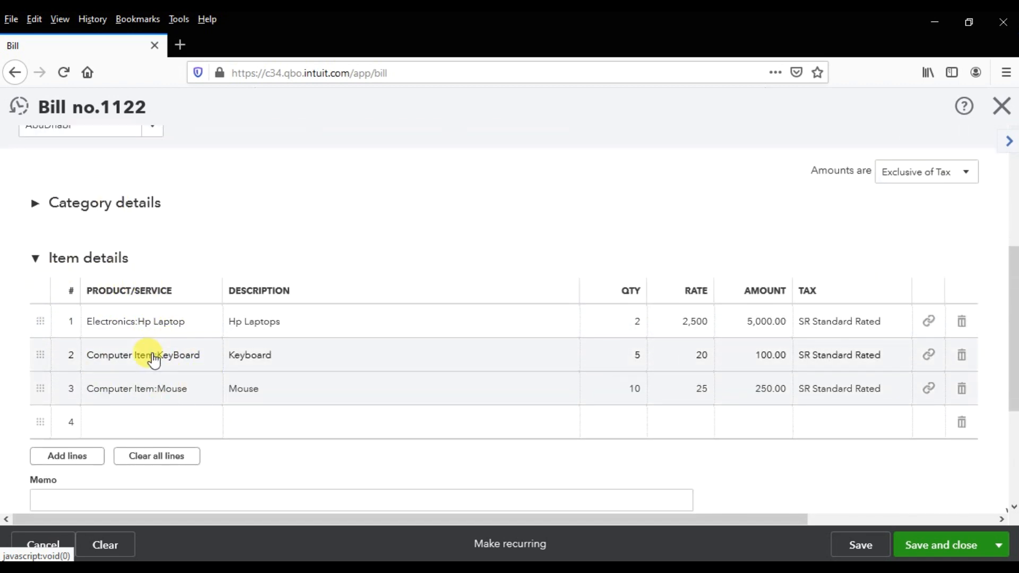
scroll(154, 358, up, 3)
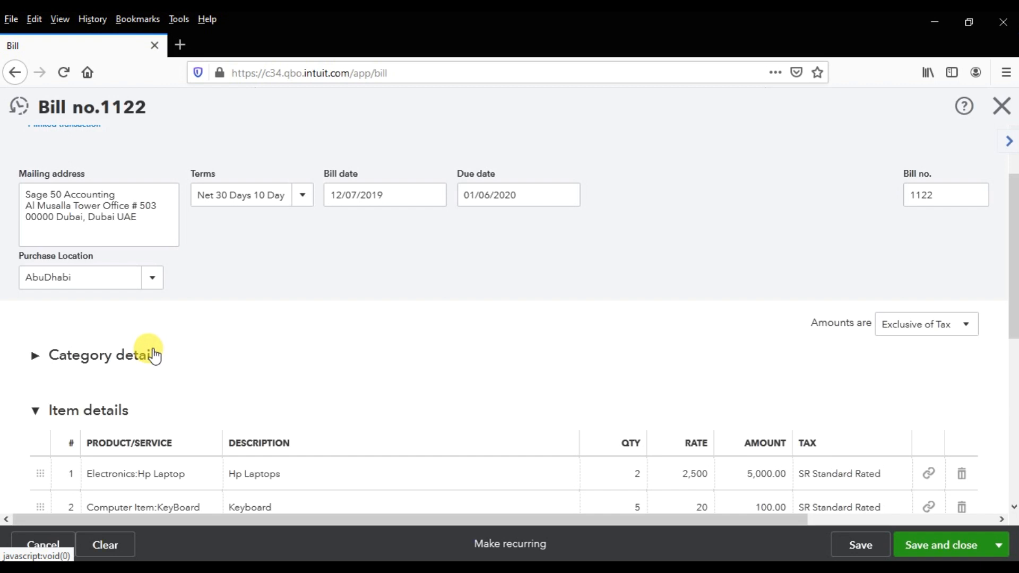
Expand the category details and assign Freight and delivery - COS to the first category line.
scroll(154, 356, down, 2)
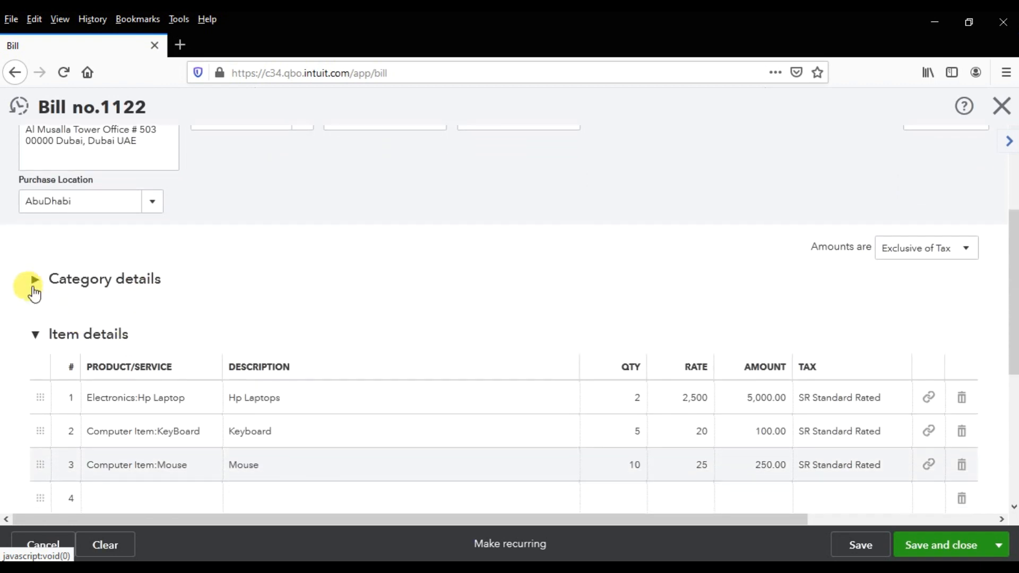
click(102, 284)
click(154, 342)
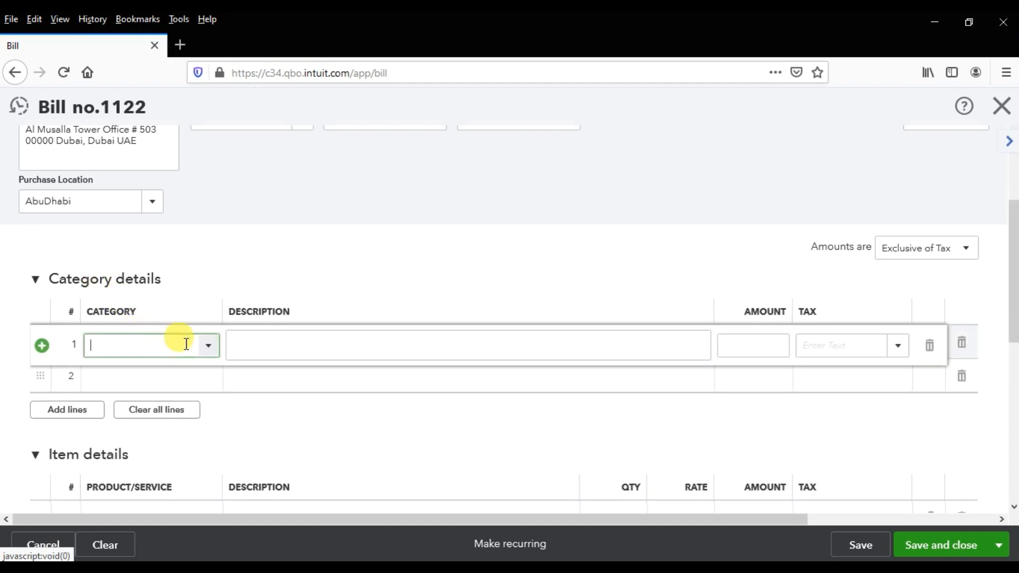
click(206, 348)
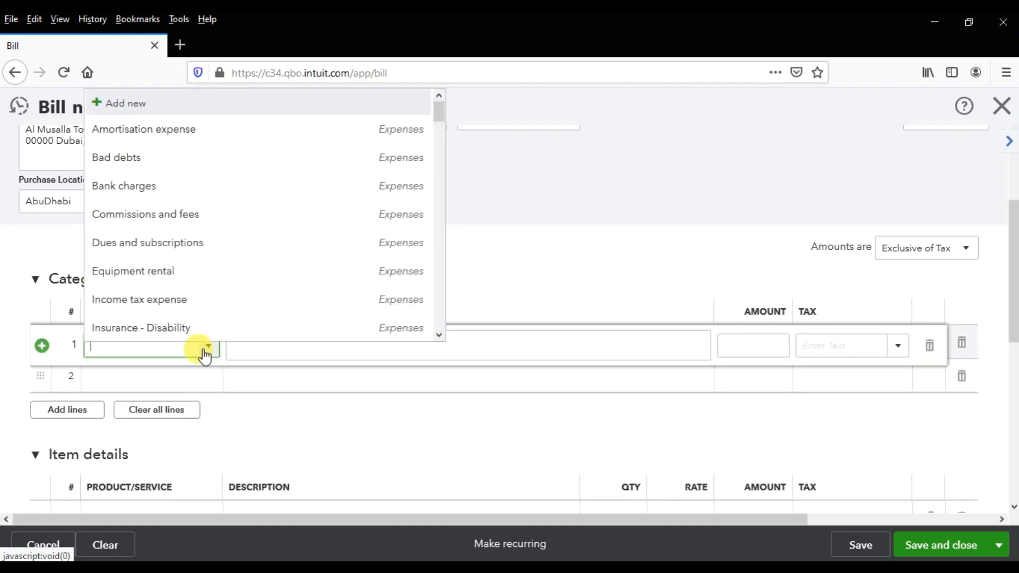
text(dE)
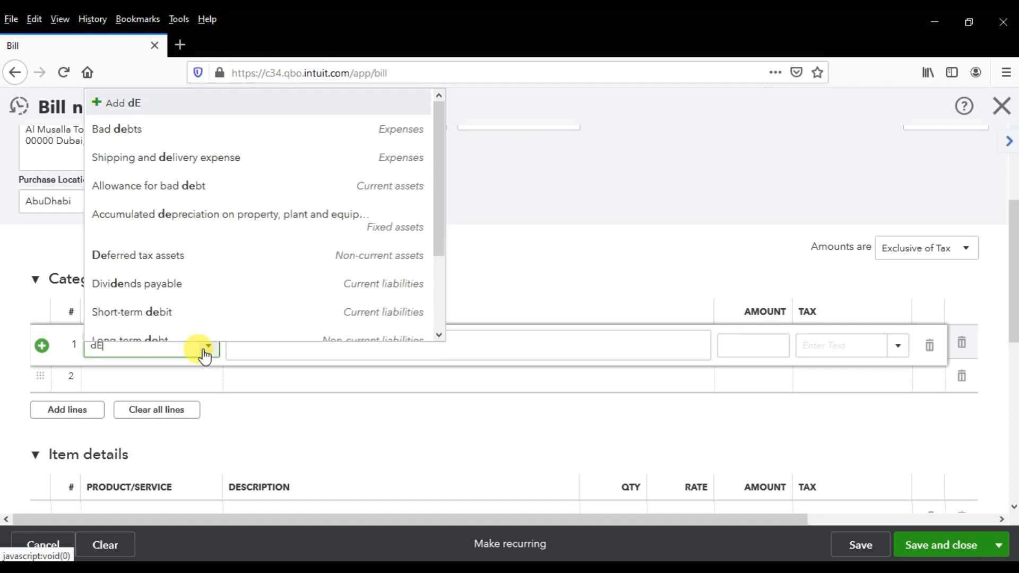
text(LI)
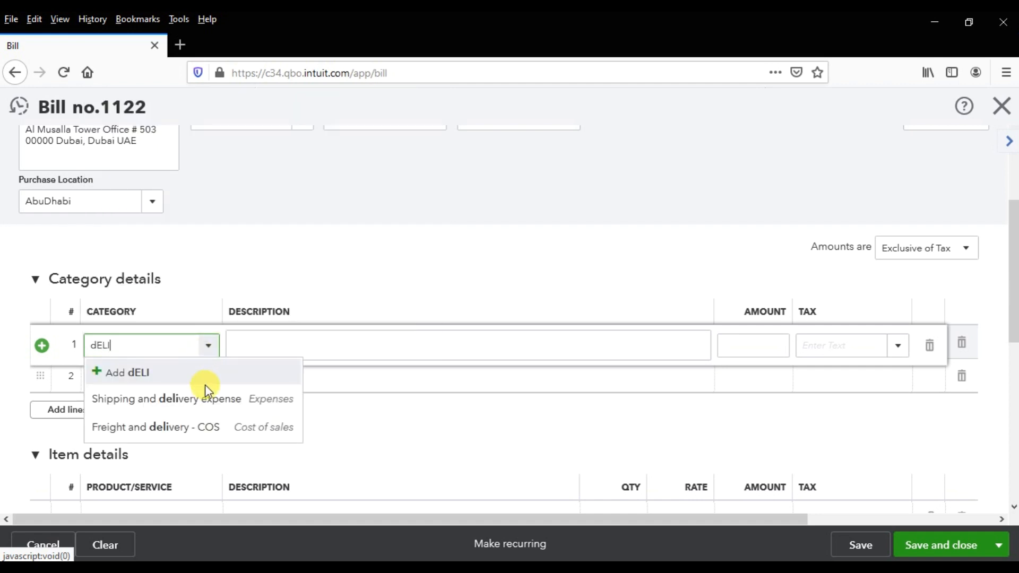
click(198, 427)
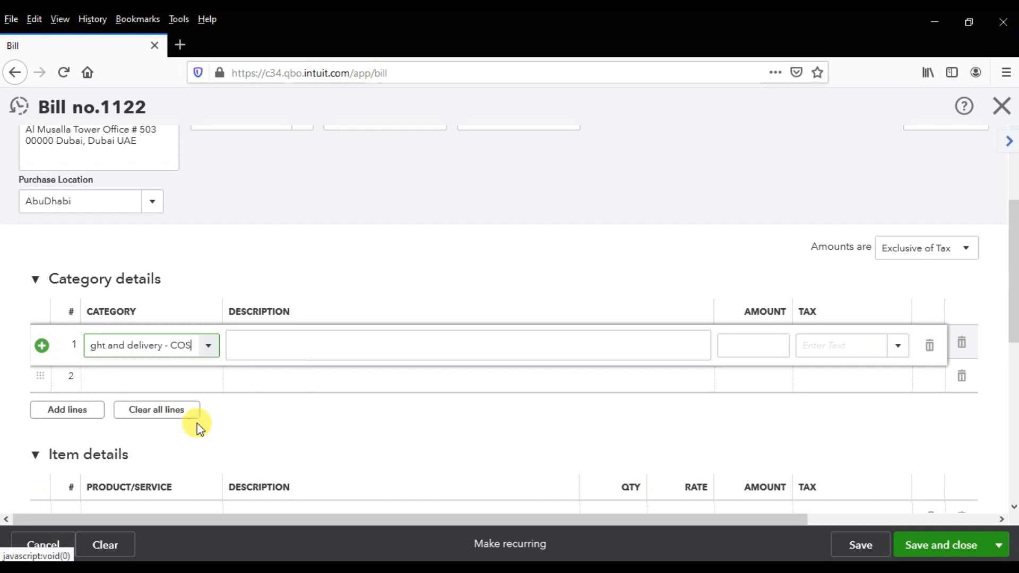
Give the freight and delivery line an amount of 50 and the SR Standard Rated (5%) tax.
click(721, 348)
text(50)
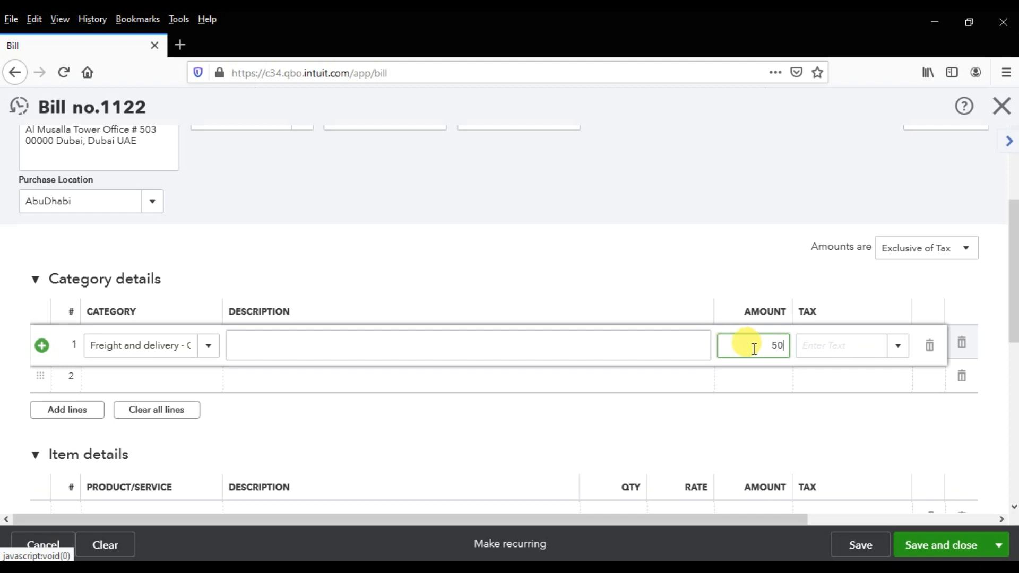
click(901, 350)
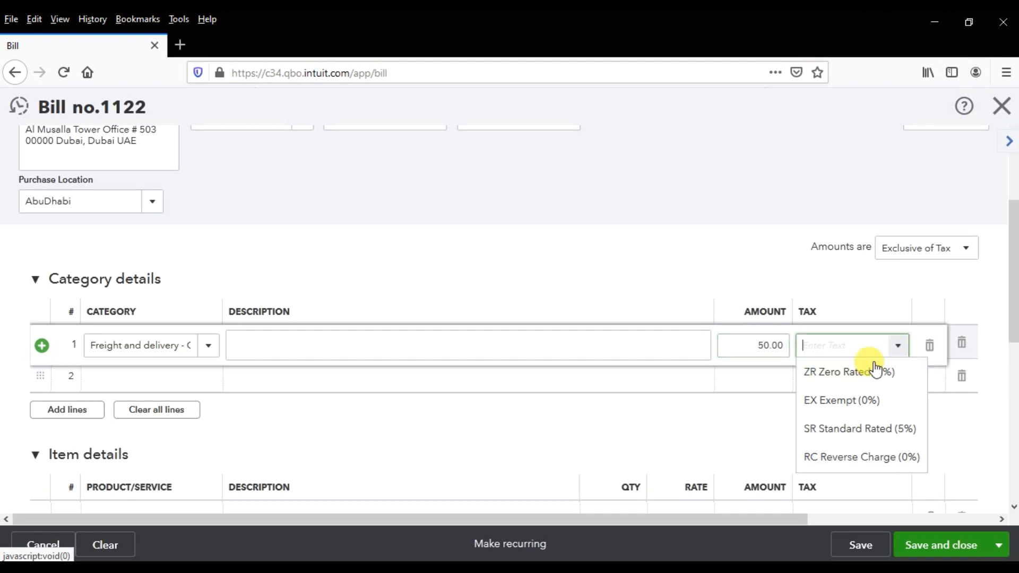
click(856, 435)
click(750, 234)
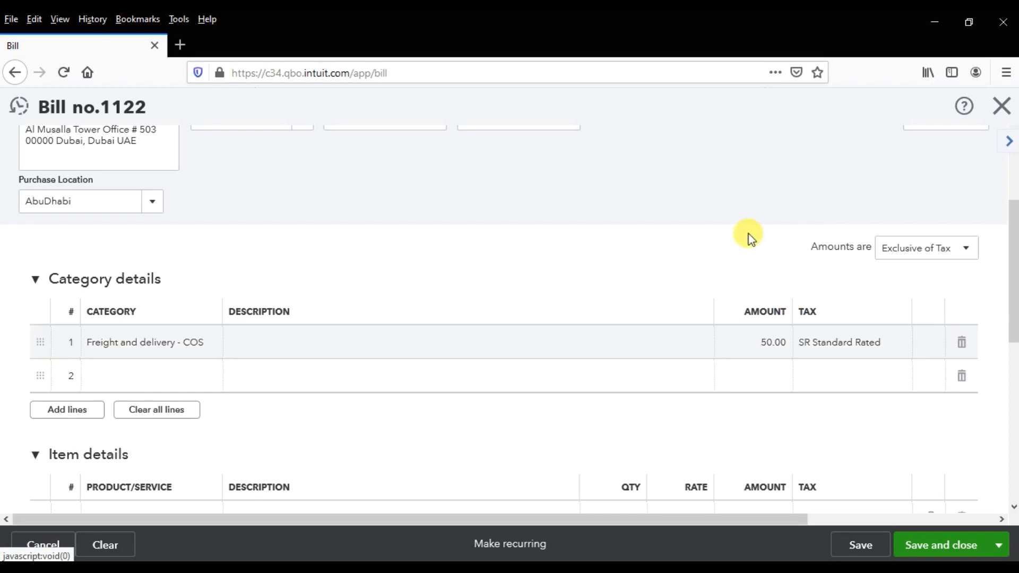
Check the bill's totals, save the bill and close it.
scroll(770, 234, down, 7)
drag(785, 517, 1008, 528)
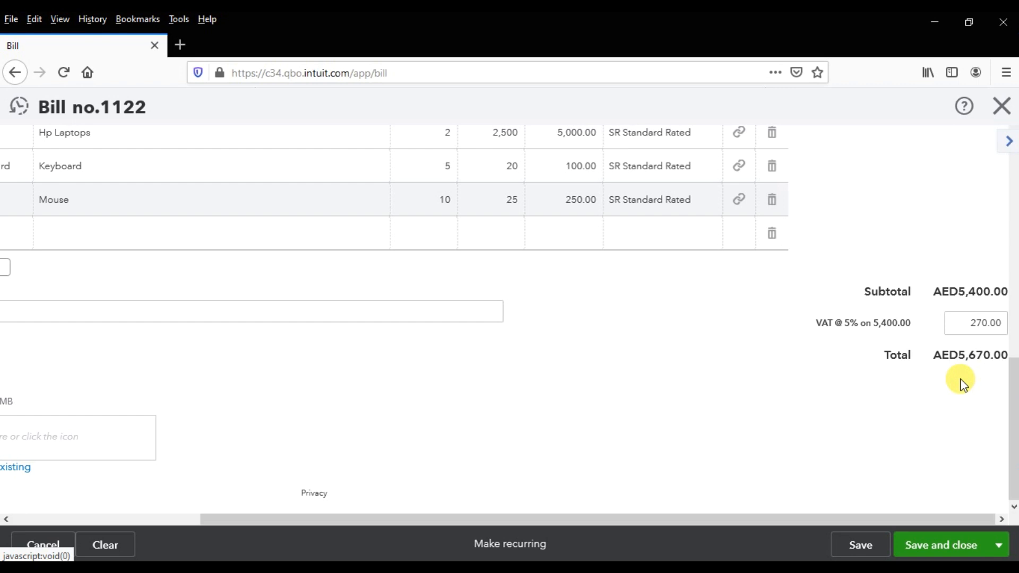
click(939, 547)
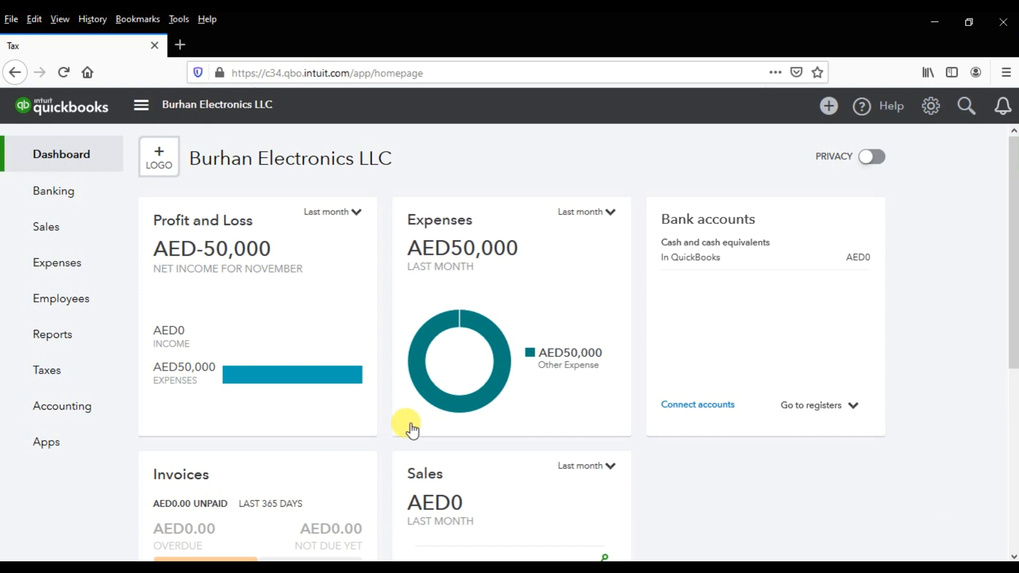
Open the Reports centre in a new browser tab and switch to that tab.
right_click(66, 336)
click(88, 344)
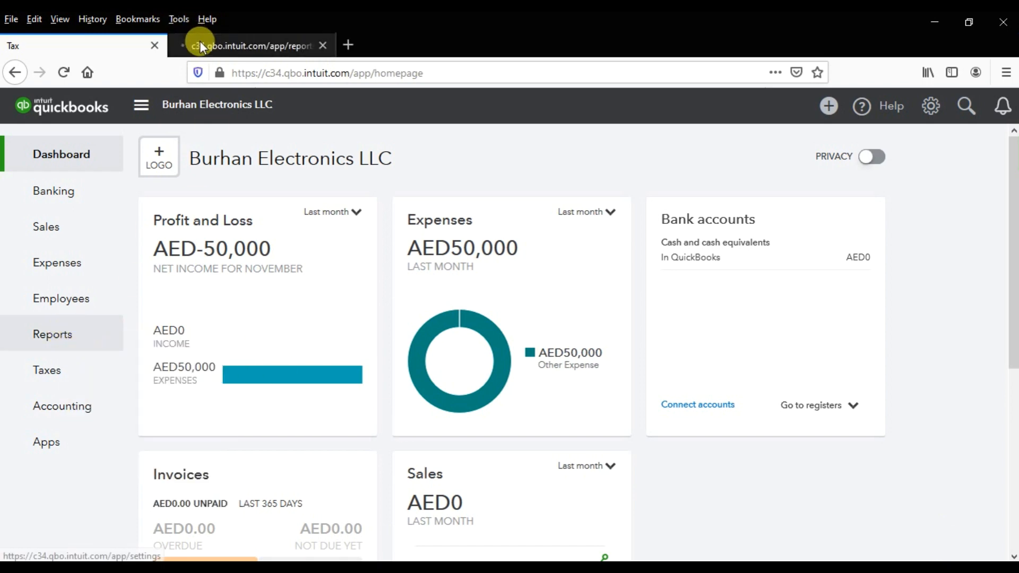
click(235, 53)
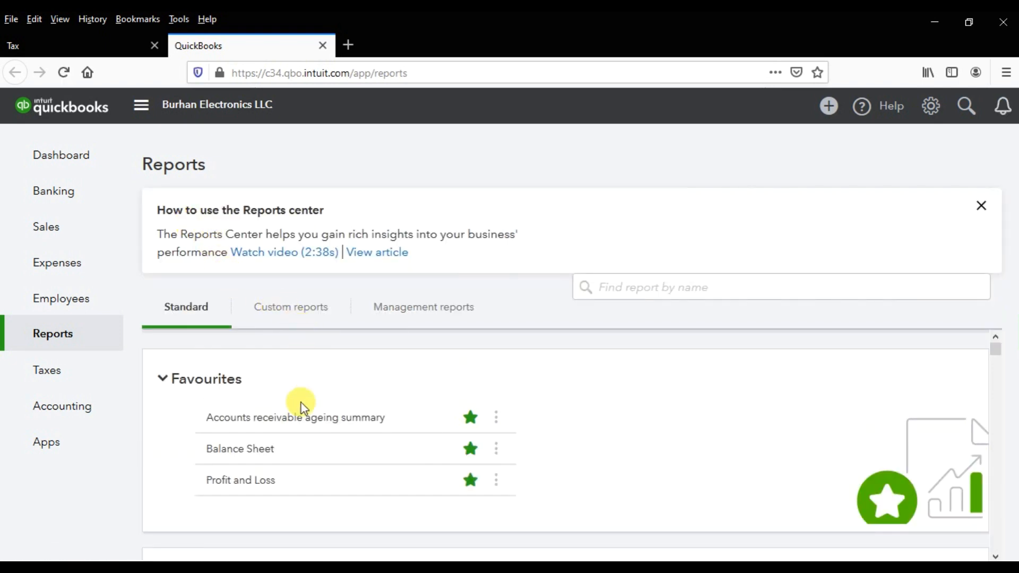
Mark the Supplier Balance Detail report in the What you owe group as a favourite.
scroll(296, 402, down, 4)
scroll(318, 443, down, 12)
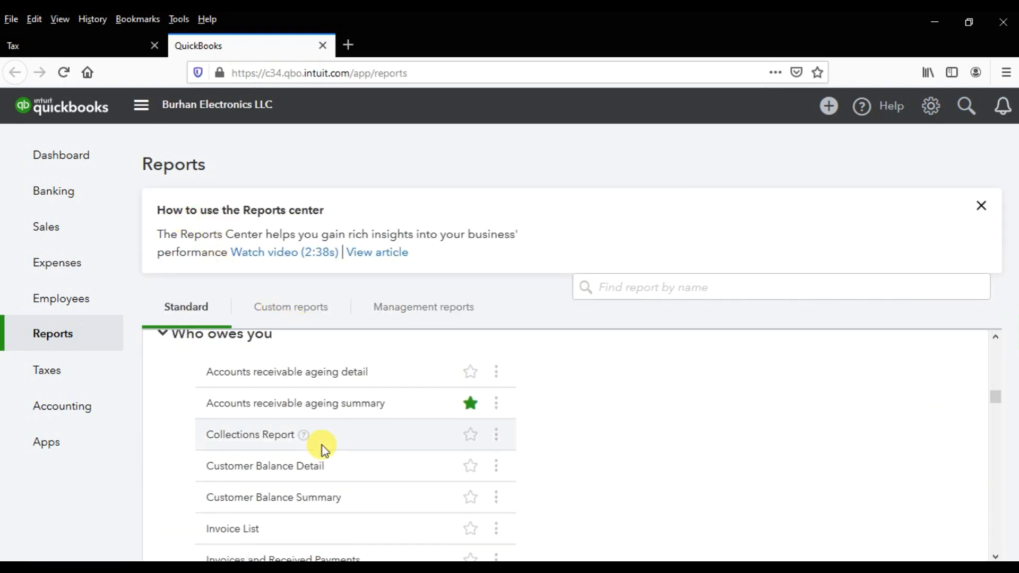
scroll(322, 445, down, 10)
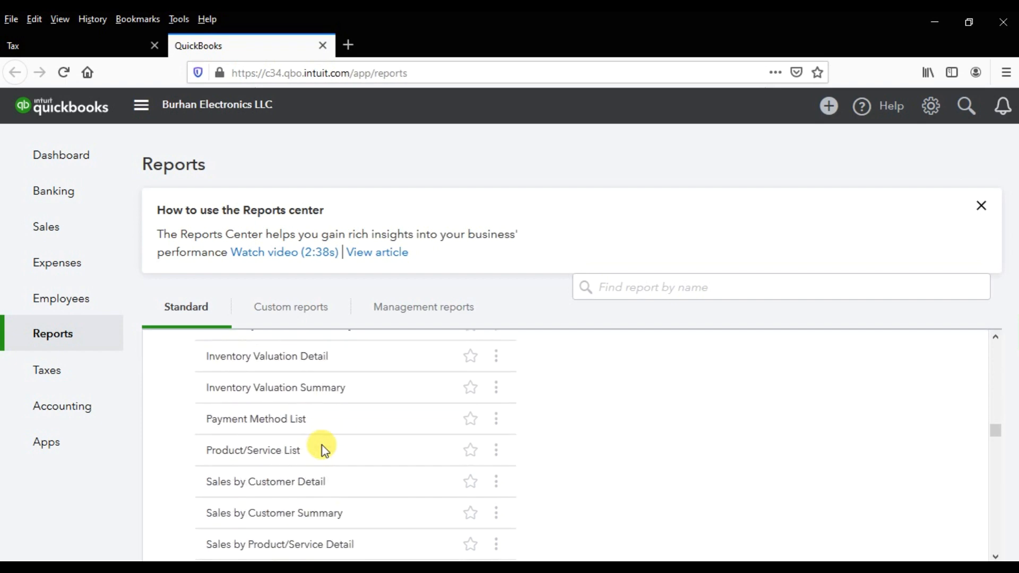
scroll(322, 445, down, 5)
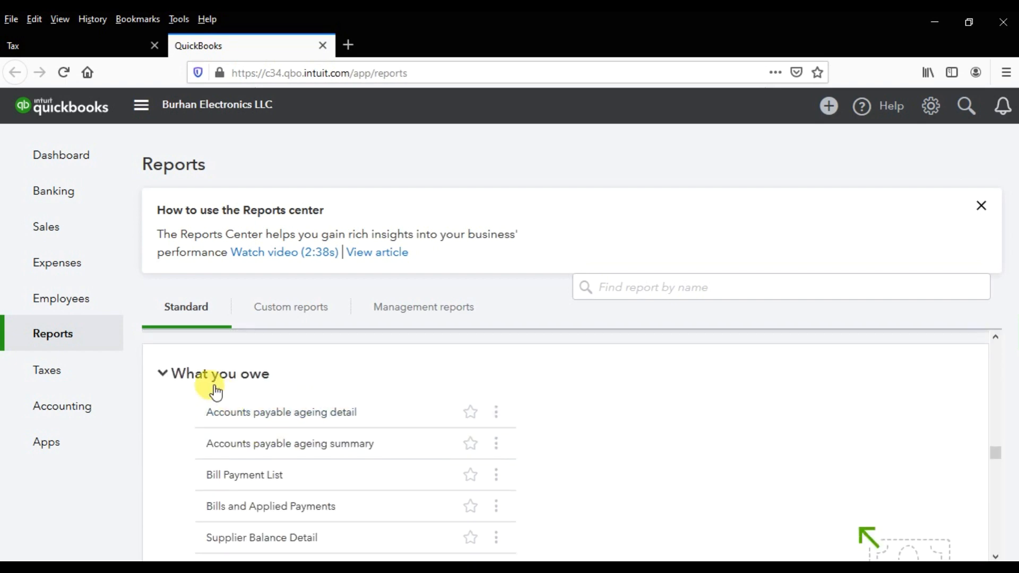
scroll(243, 395, down, 2)
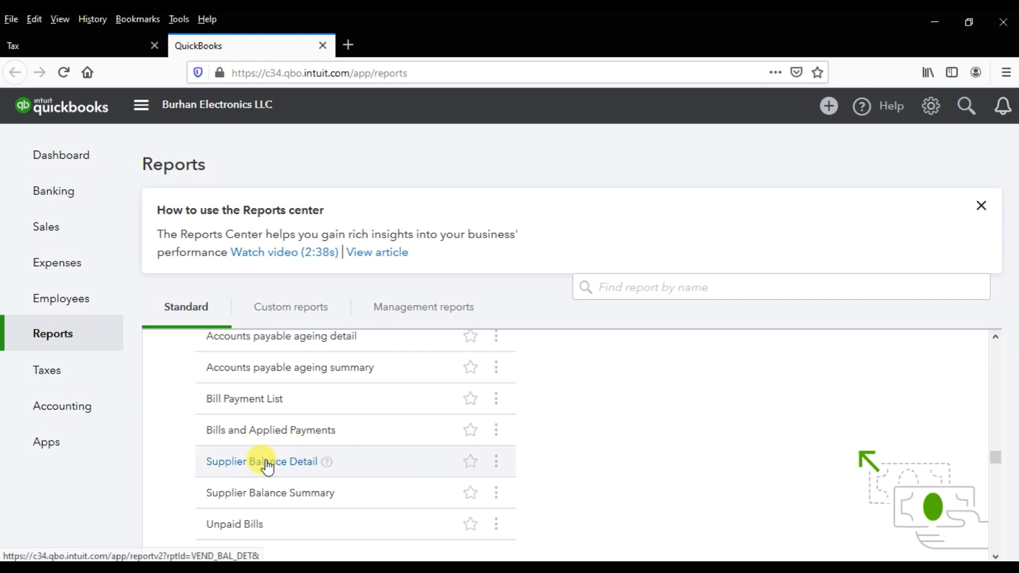
click(470, 465)
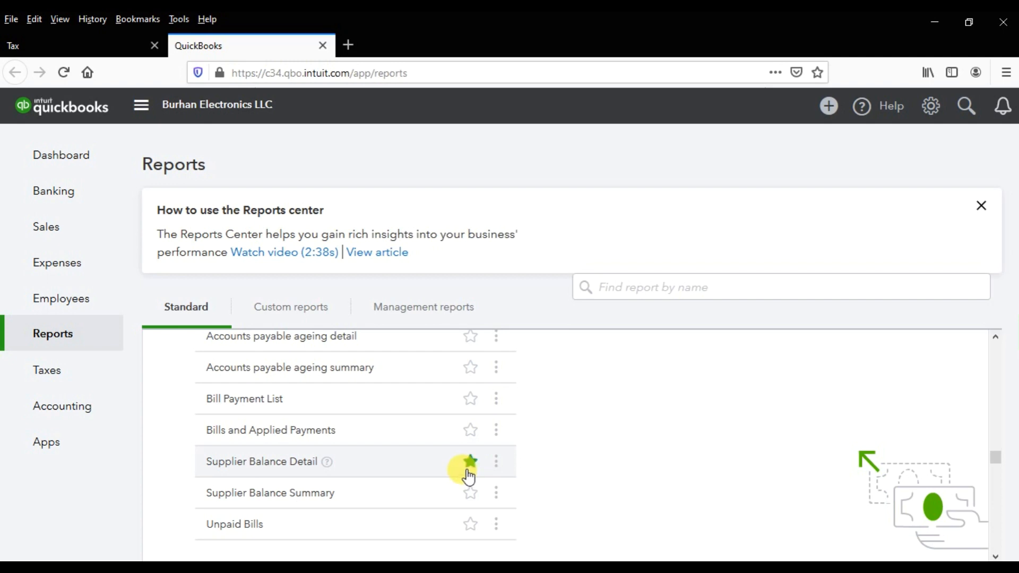
Open the Supplier Balance Detail report from the Favourites group.
scroll(470, 476, up, 10)
scroll(473, 465, up, 10)
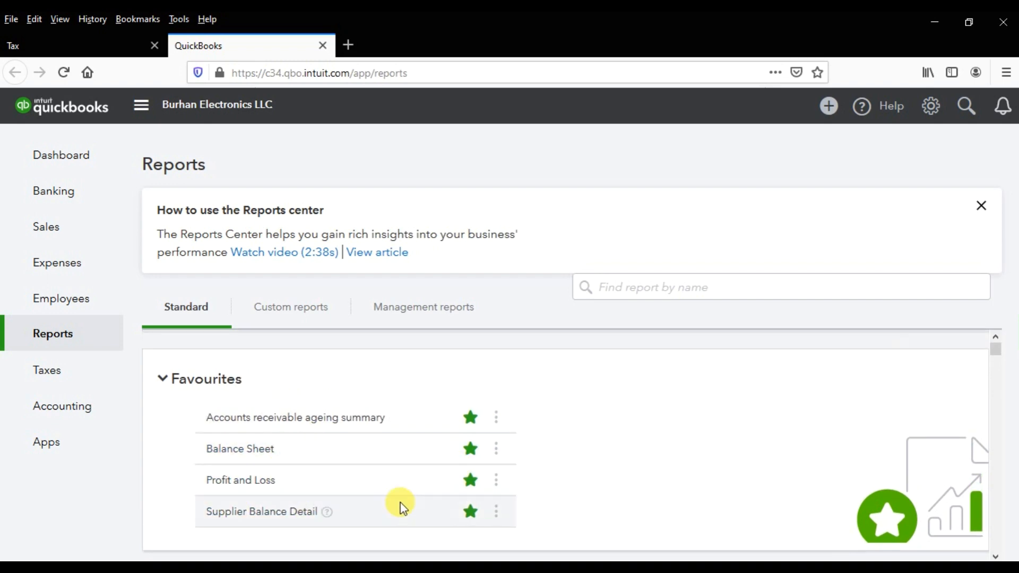
scroll(404, 488, down, 5)
scroll(402, 488, up, 5)
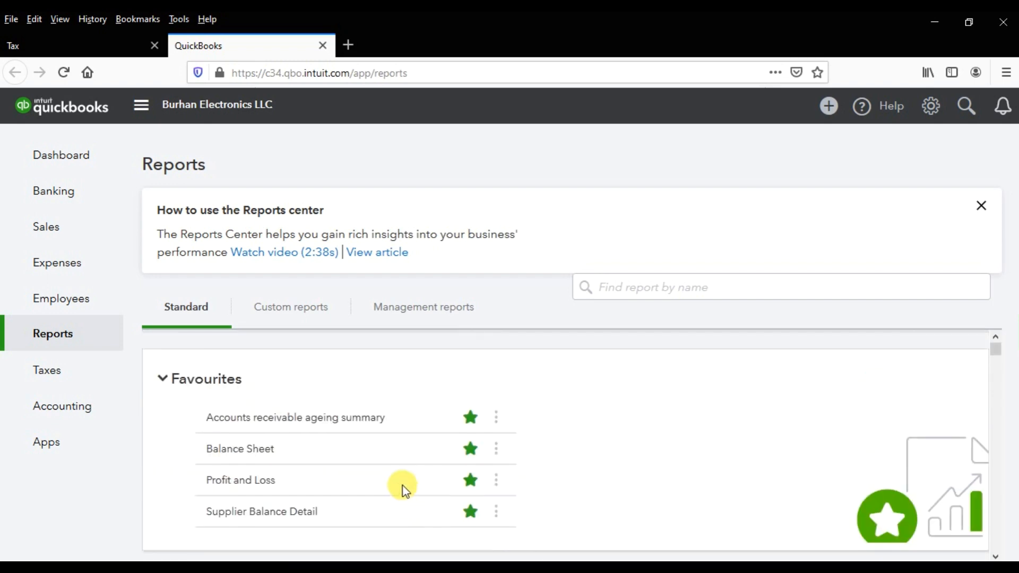
click(274, 513)
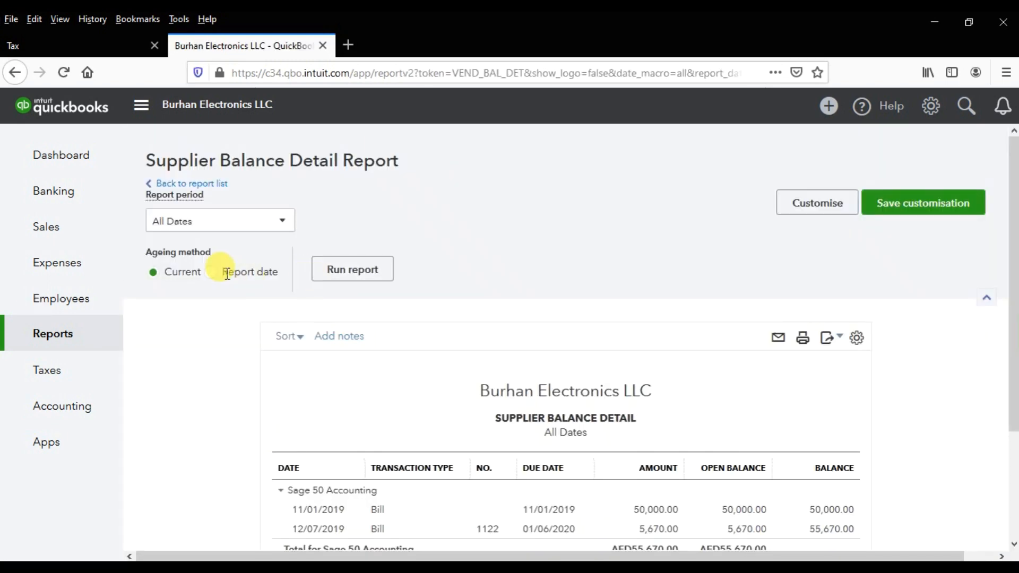
Examine the report period options, ageing method and the supplier's listed bills and balances, keeping the period at All Dates.
click(256, 228)
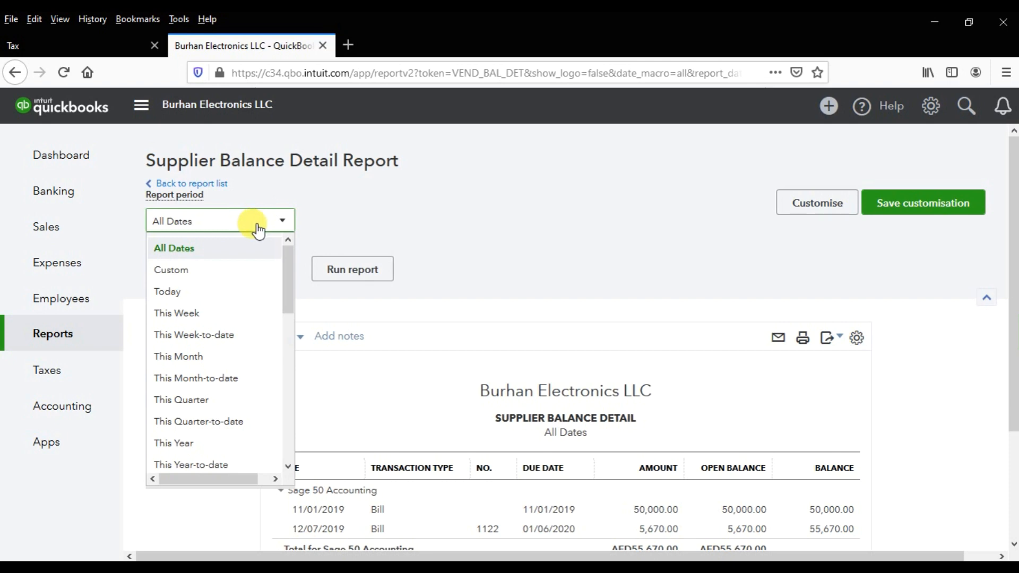
click(348, 197)
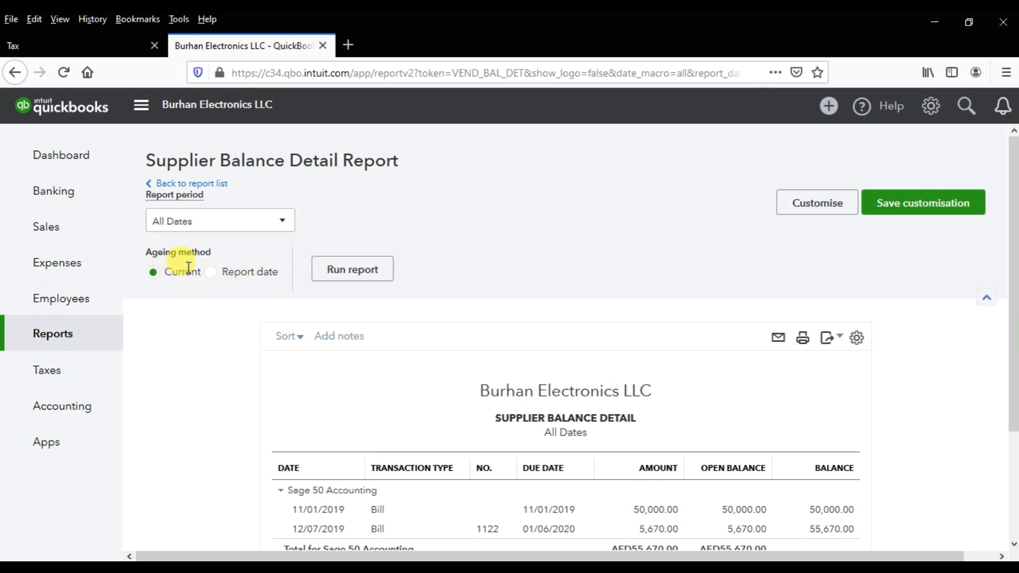
scroll(455, 305, down, 3)
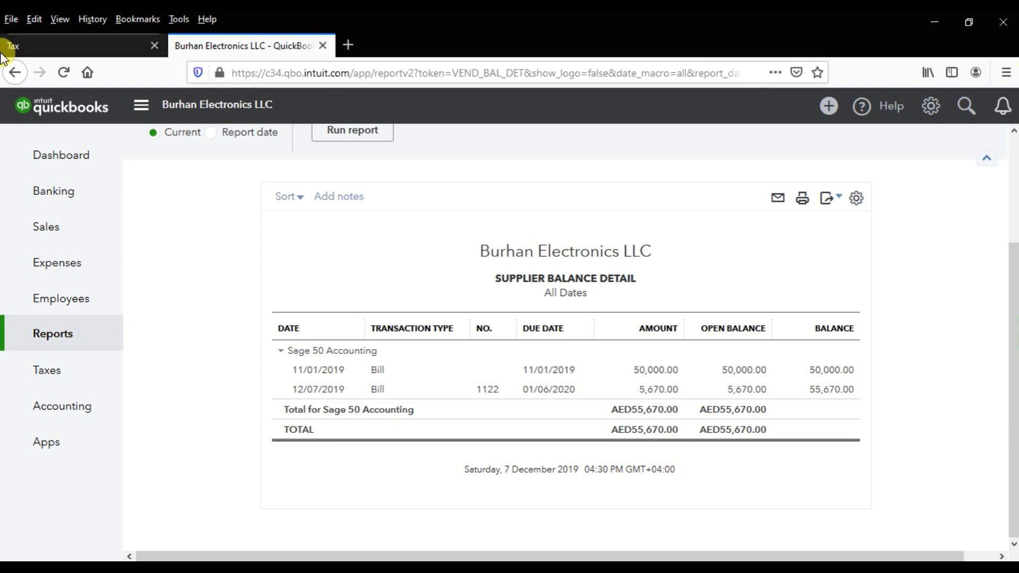
Return to the dashboard's browser tab and start a new bill for the supplier Sage 50 Accounting.
click(44, 45)
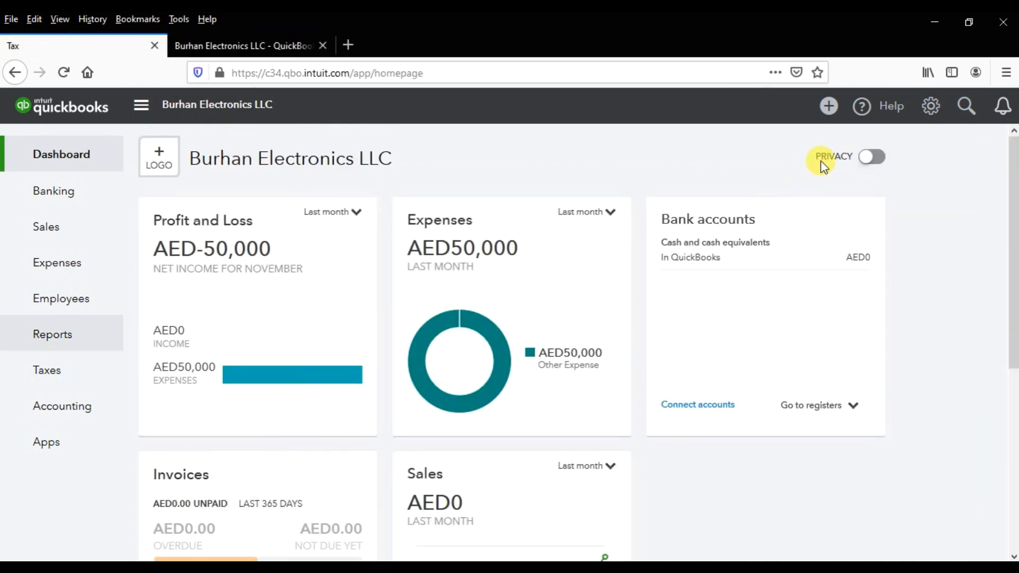
click(831, 109)
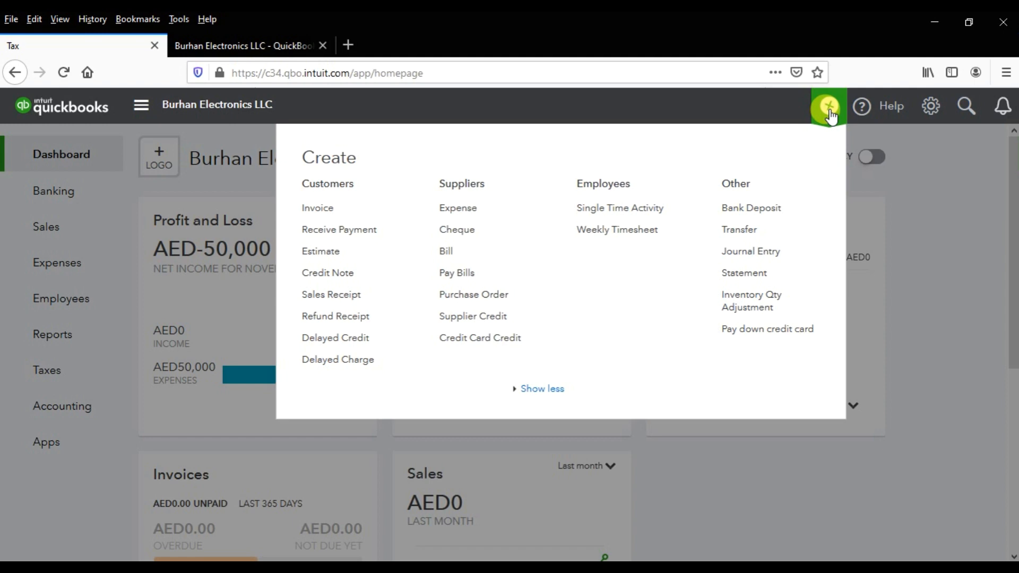
click(460, 254)
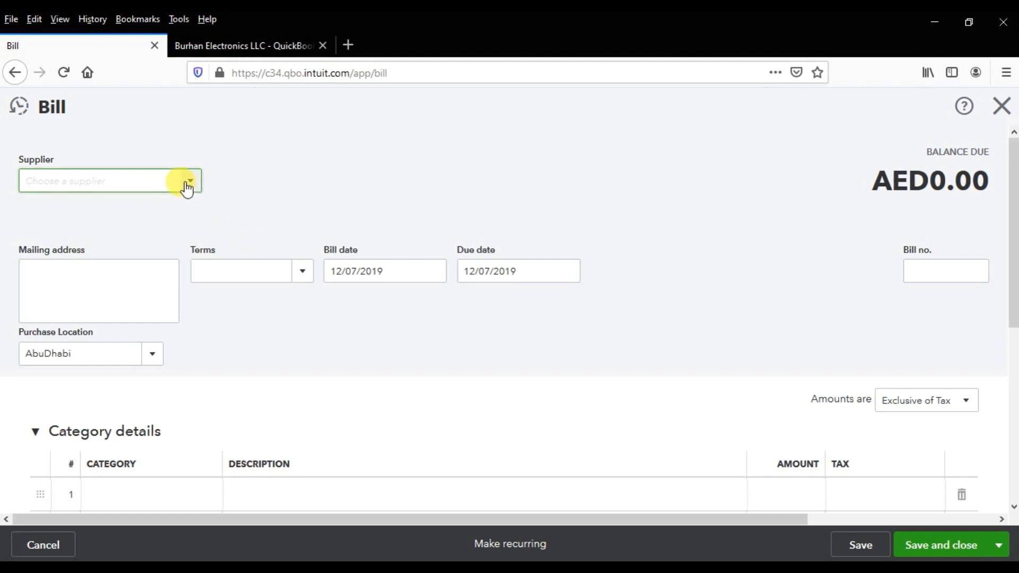
click(189, 186)
click(104, 232)
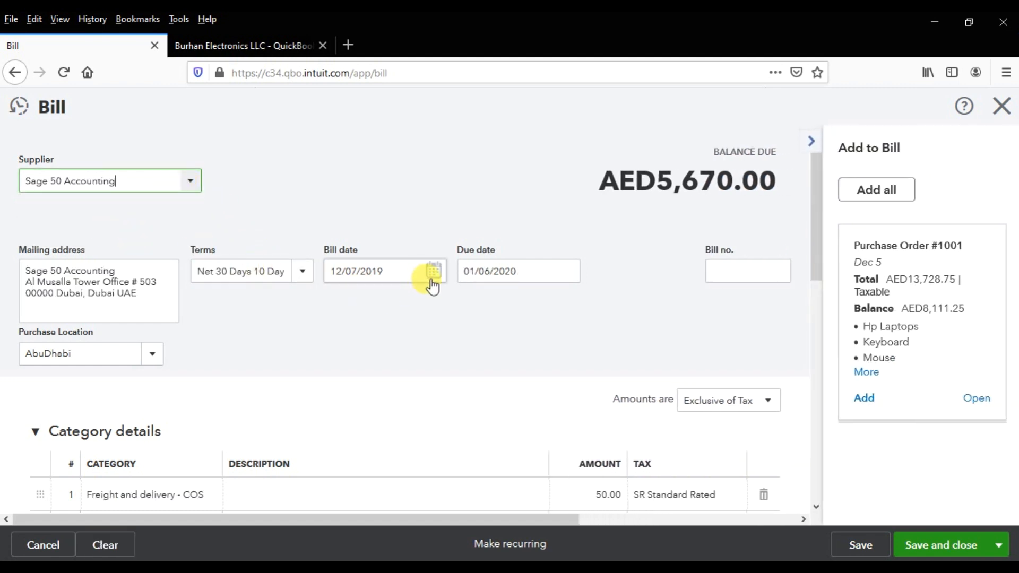
Set the bill date to 12/08/2019 and the bill number to 1150.
click(432, 281)
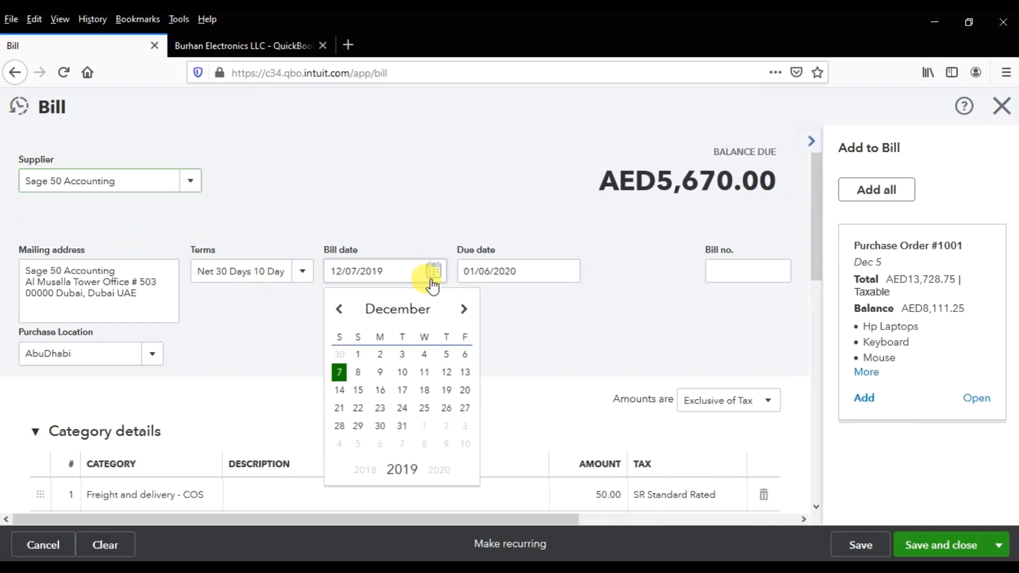
click(358, 374)
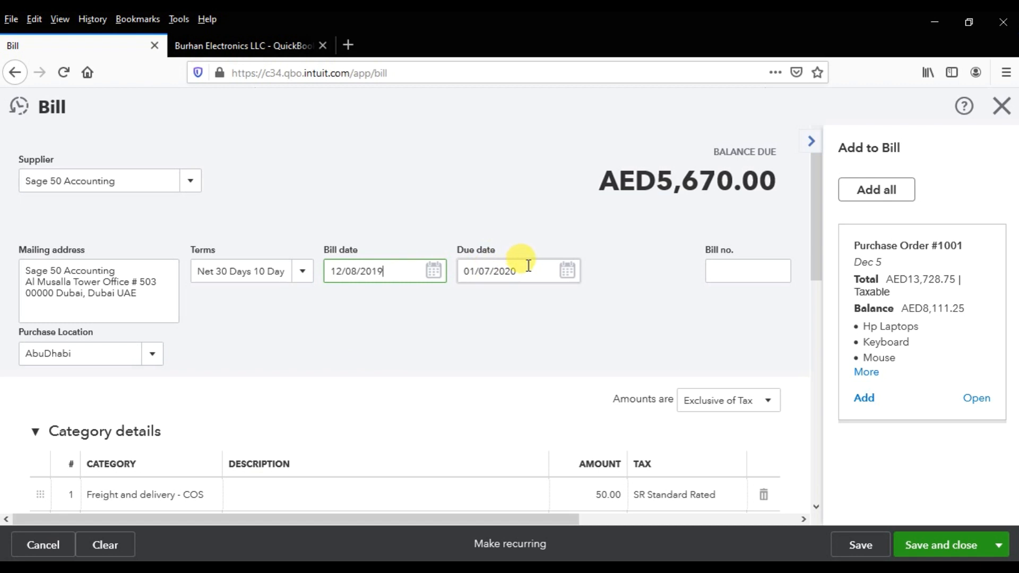
click(739, 280)
text(1150)
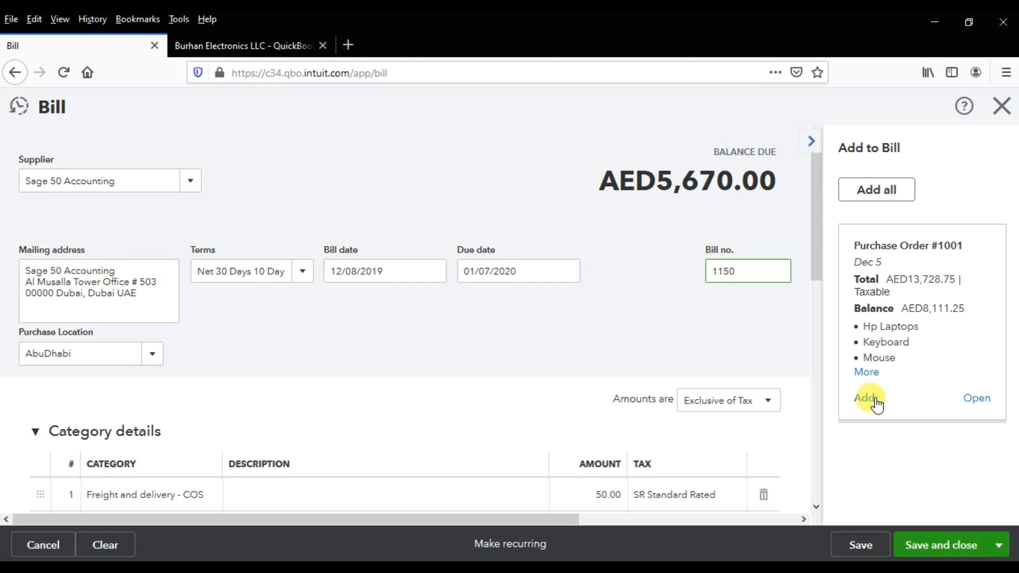
Stay on the unsaved bill and add all remaining lines of the supplier's open purchase order to it.
click(976, 399)
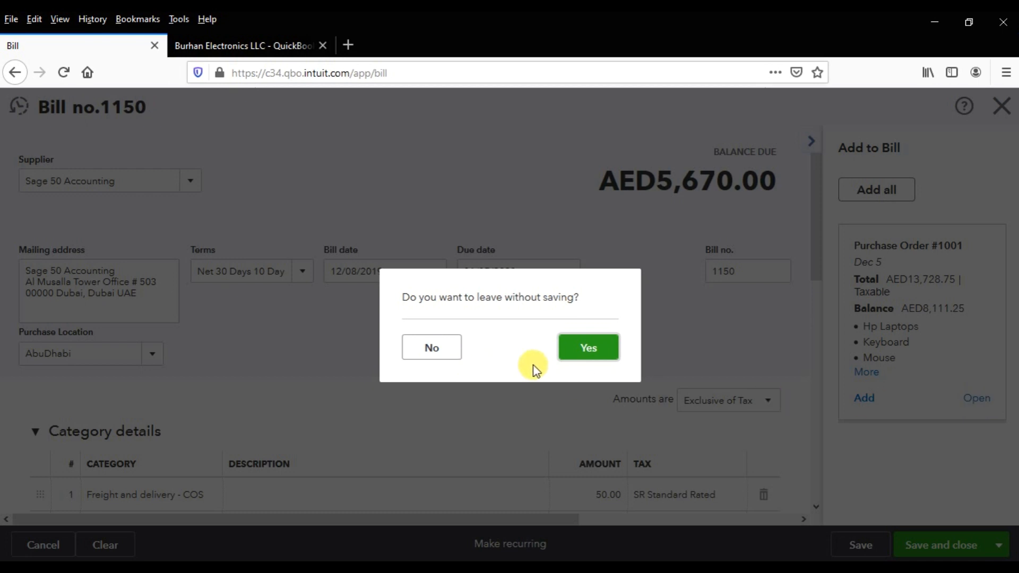
click(440, 353)
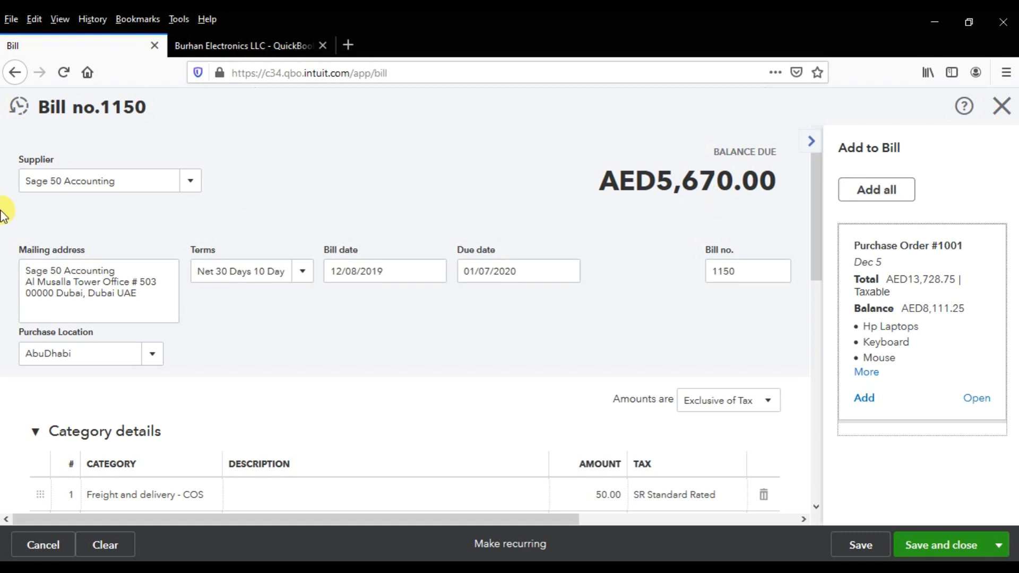
click(898, 190)
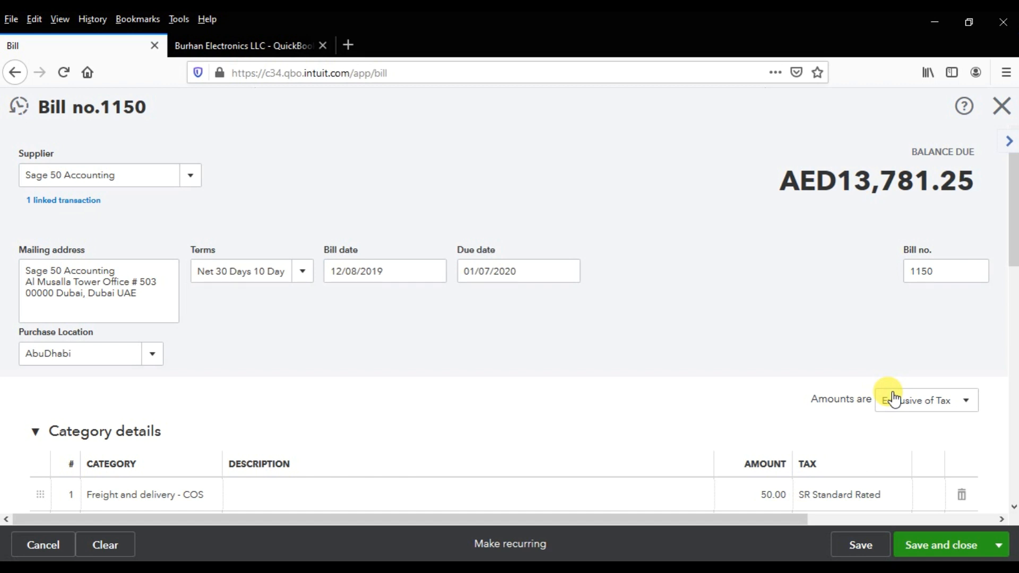
Review the bill's lines and delete the first three item lines, which are not linked to the purchase order.
scroll(435, 370, down, 3)
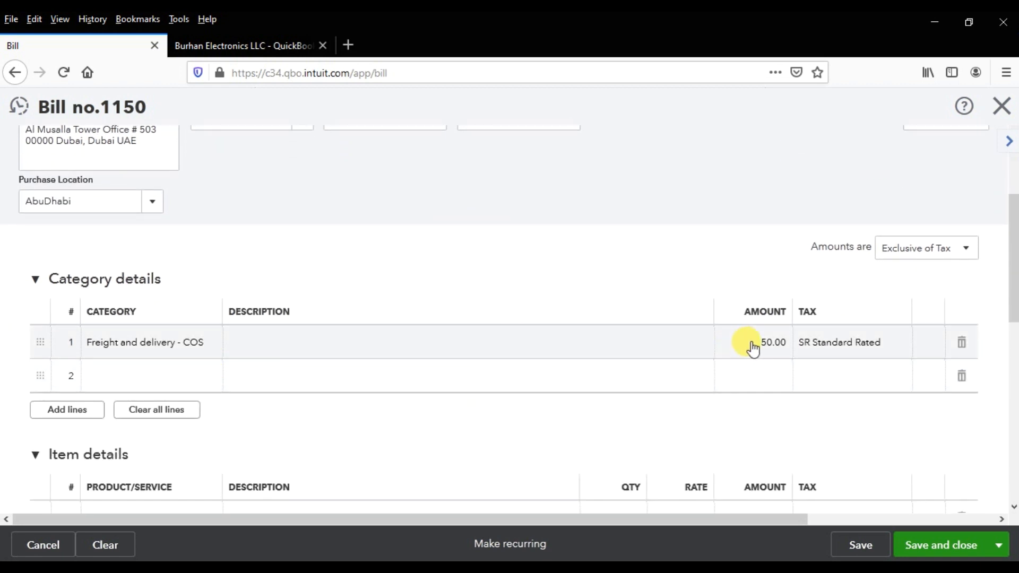
scroll(753, 348, down, 4)
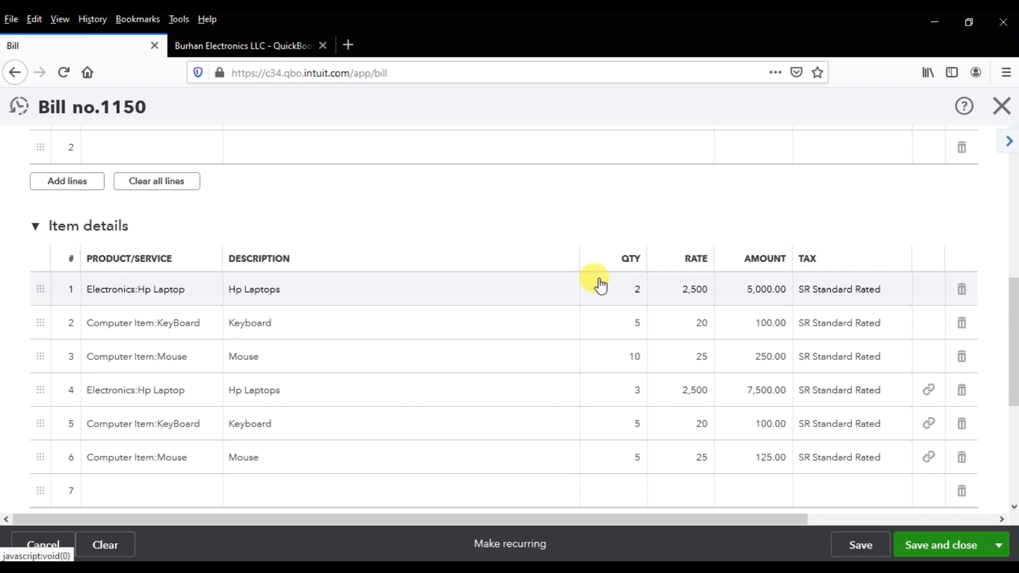
mouse_move(612, 296)
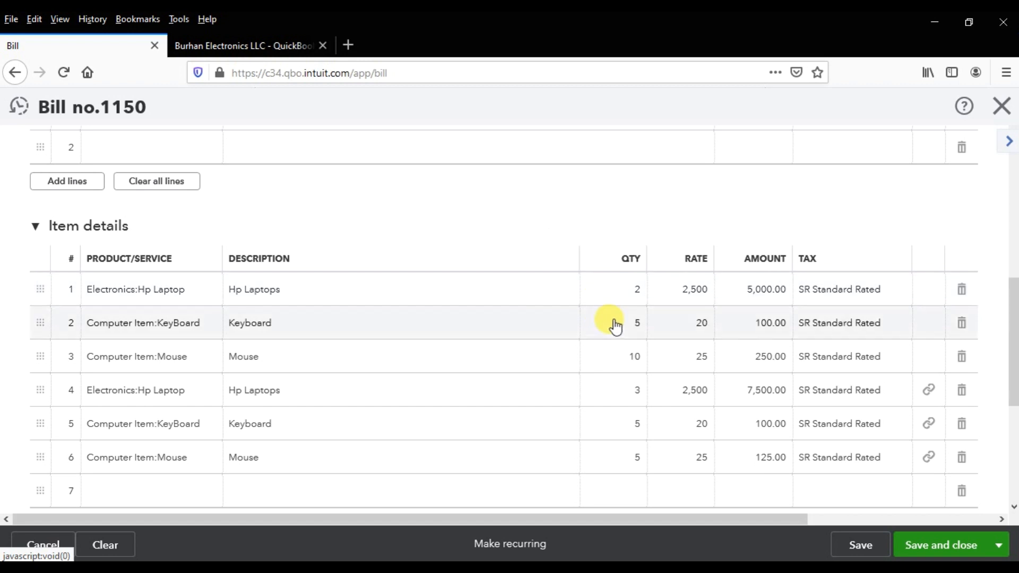
mouse_move(622, 326)
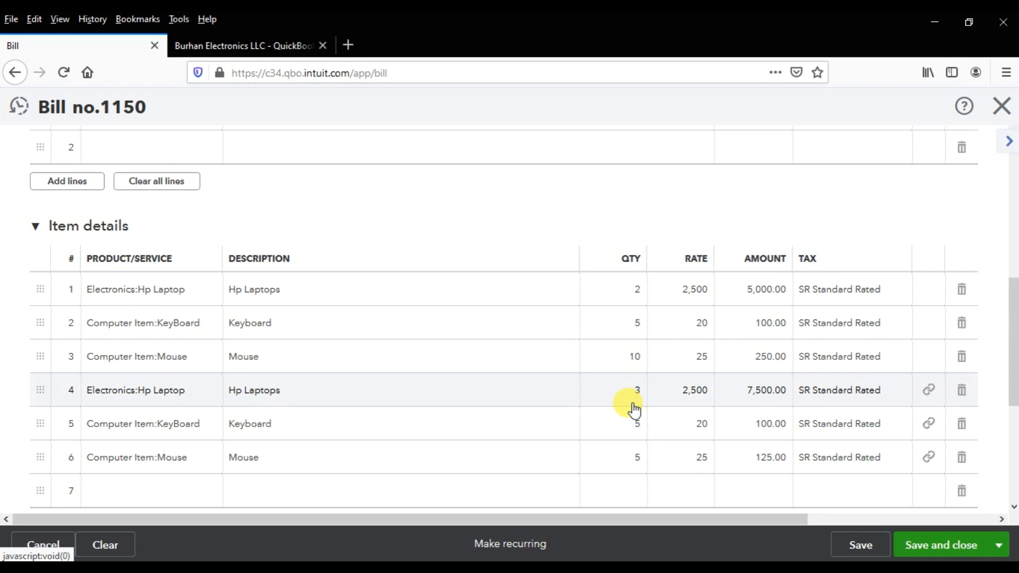
mouse_move(637, 428)
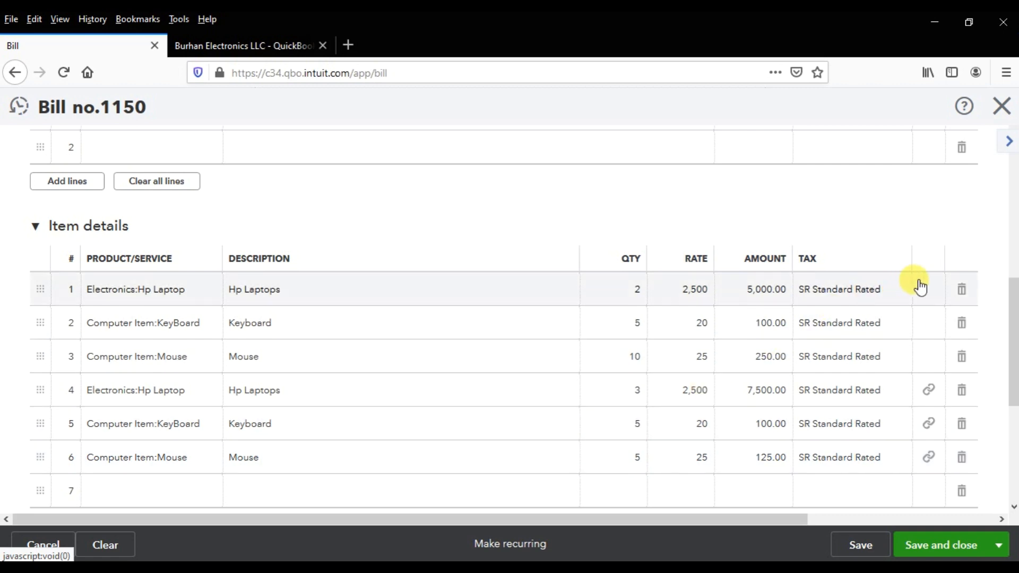
click(962, 289)
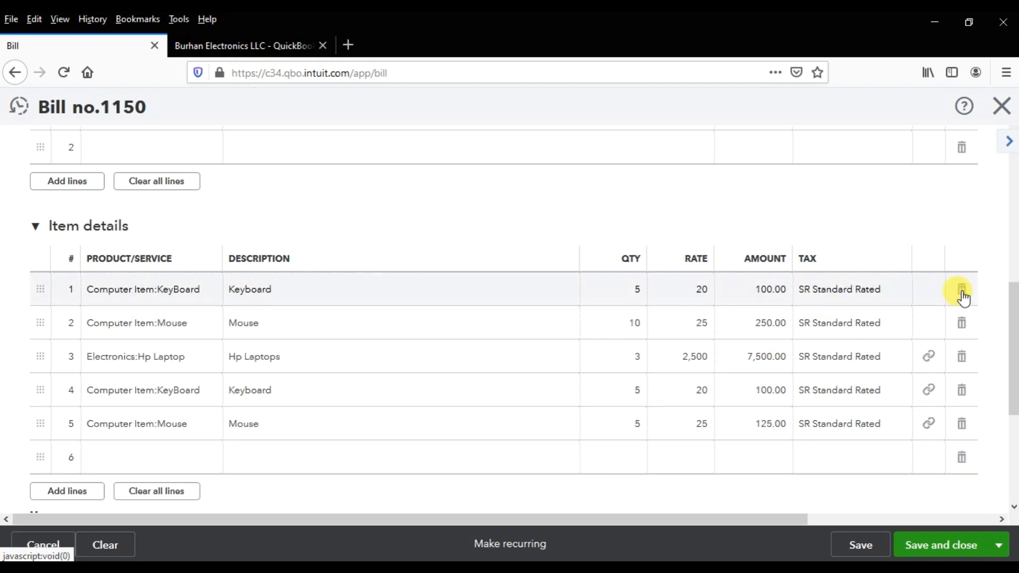
click(963, 291)
click(962, 291)
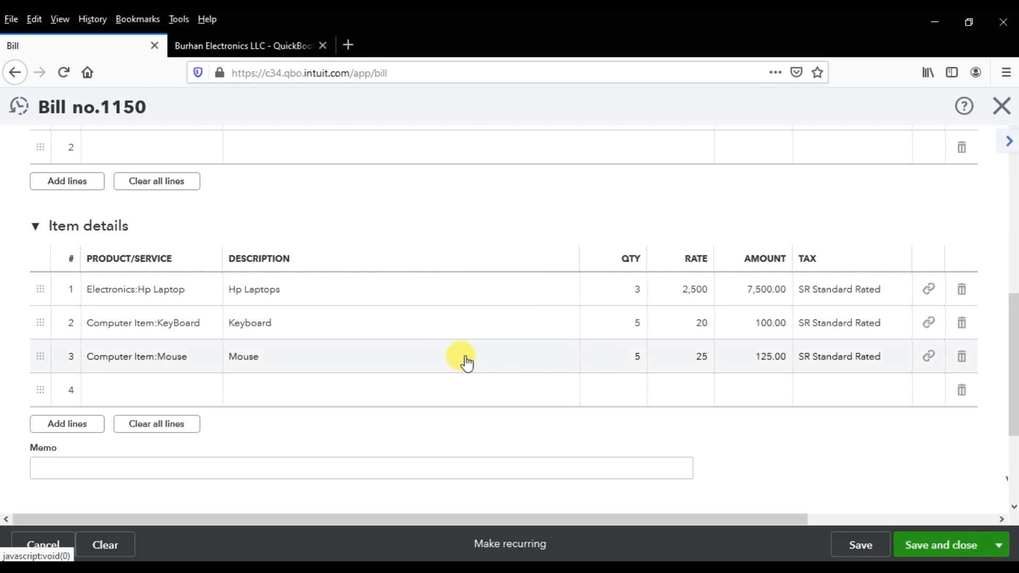
Enter the memo "Full Order Received from Sage 50 Accounting" on the bill.
scroll(130, 325, down, 3)
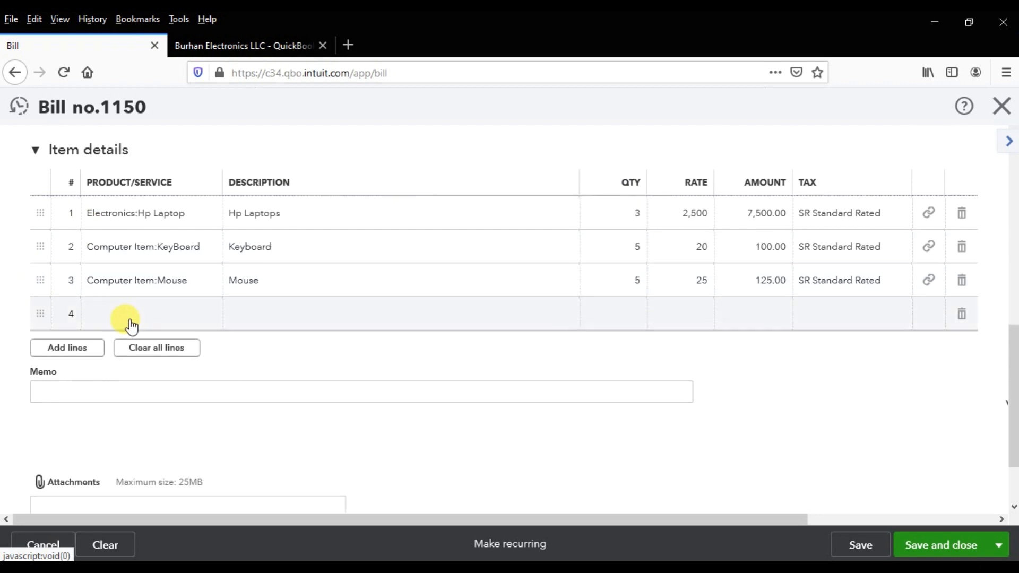
click(105, 392)
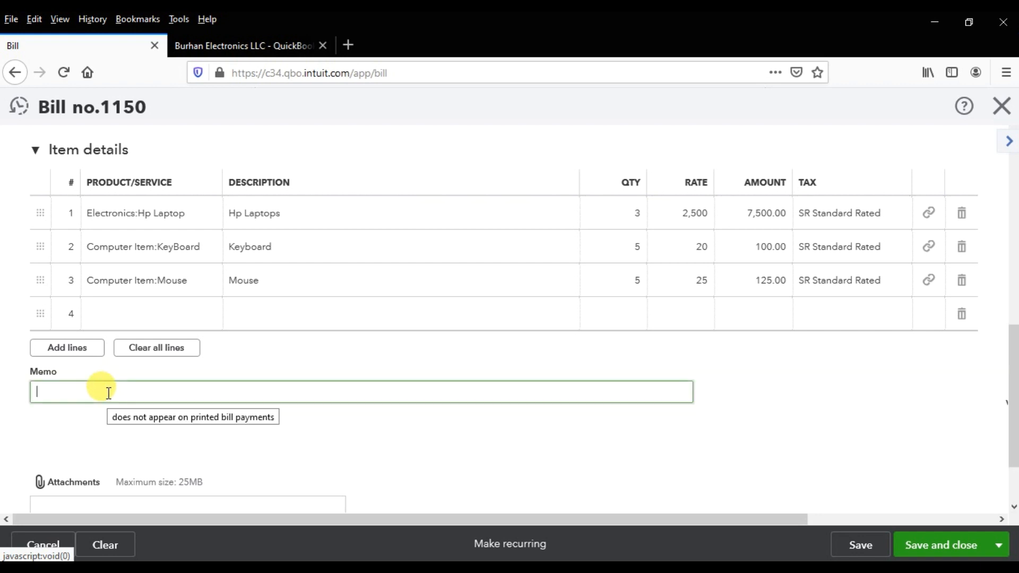
text(fUL)
key(BackSpace)
key(BackSpace)
key(BackSpace)
text(Full o)
key(BackSpace)
text(Order Received from )
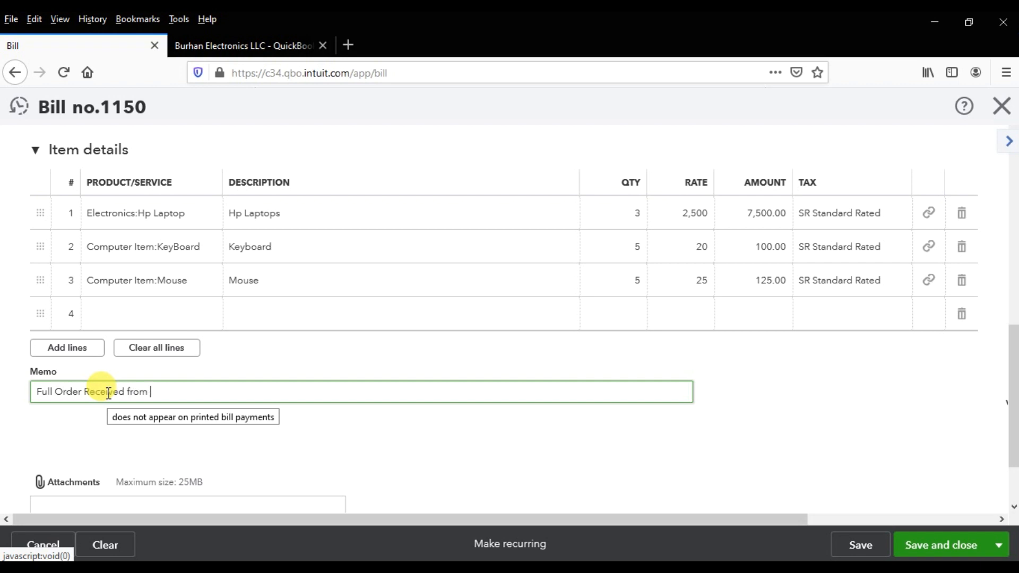
text(Sage 50 Accounting)
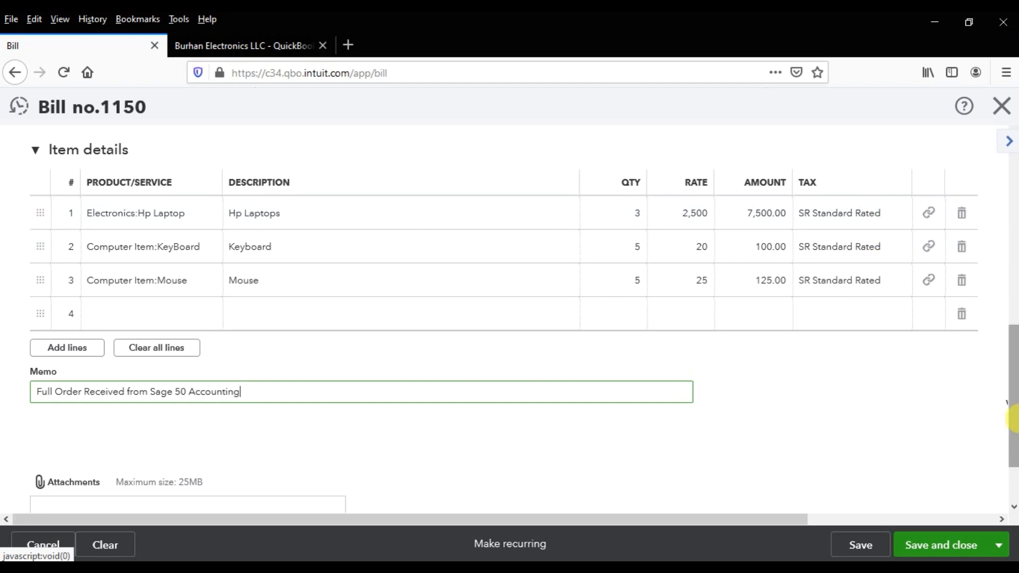
Check the totals of bill 1150, and save and close the bill.
scroll(1008, 416, down, 2)
click(1002, 520)
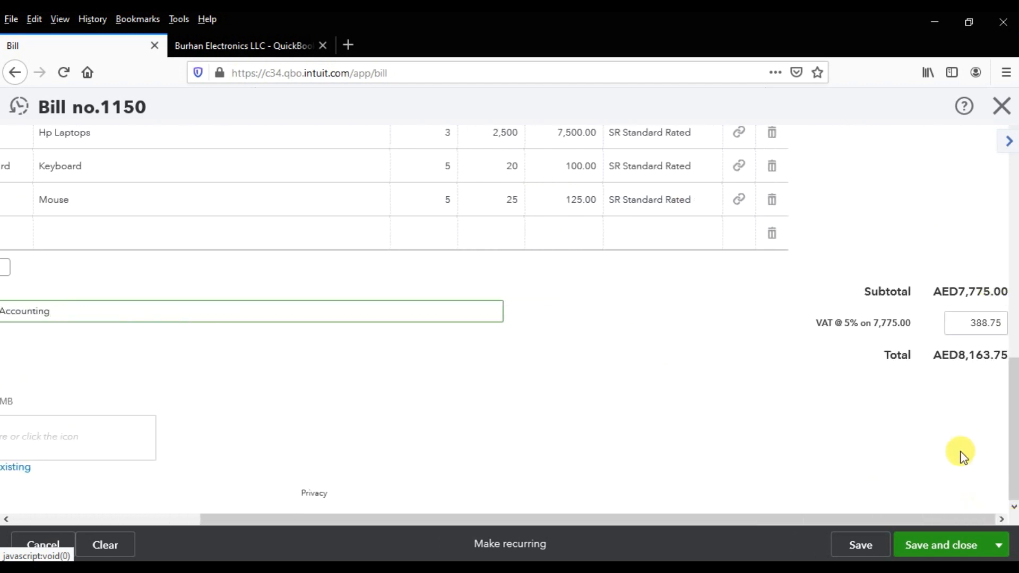
click(949, 542)
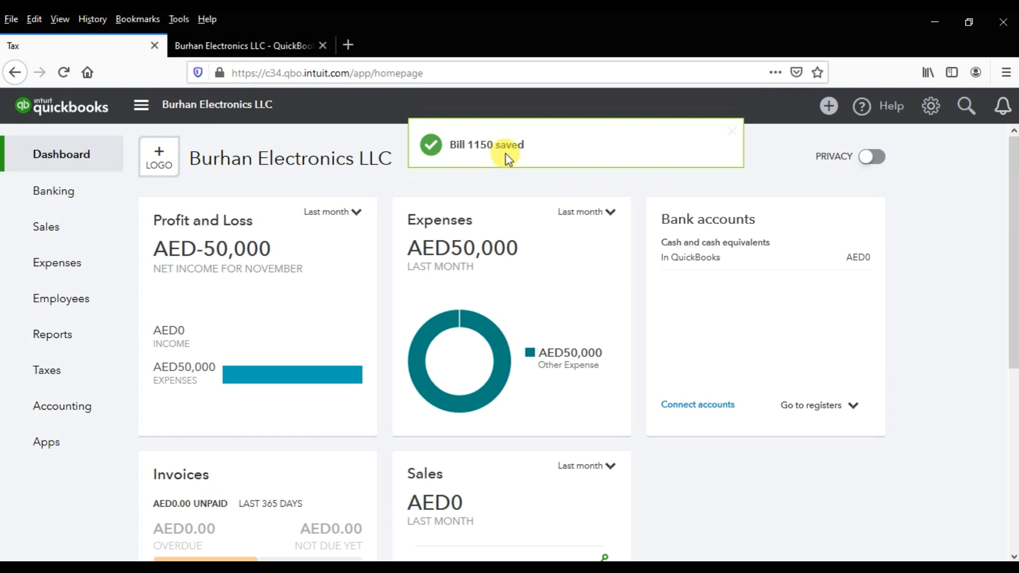
Reload the Supplier Balance Detail report and review the Sage 50 Accounting balance including bill 1150.
click(271, 42)
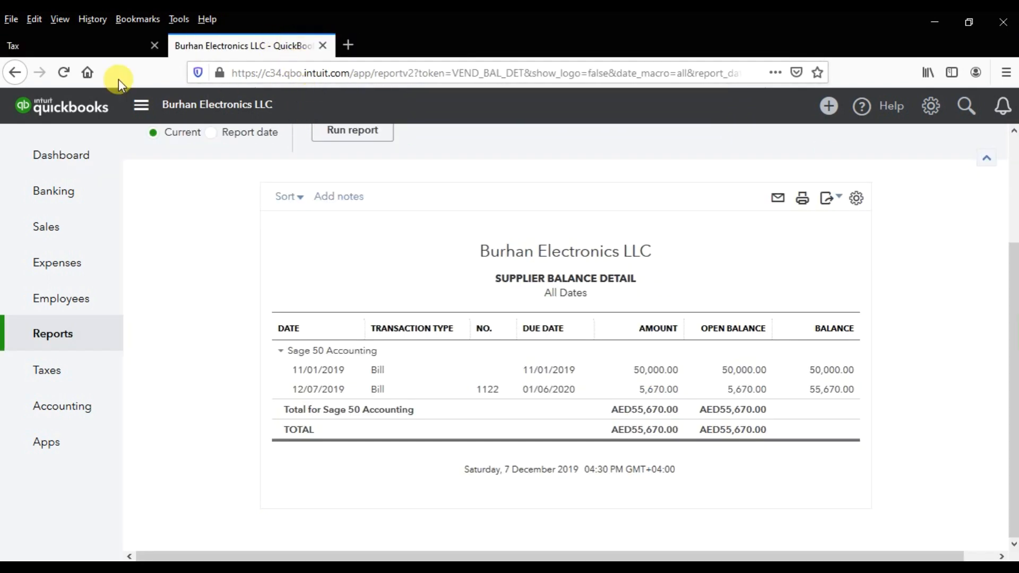
click(58, 76)
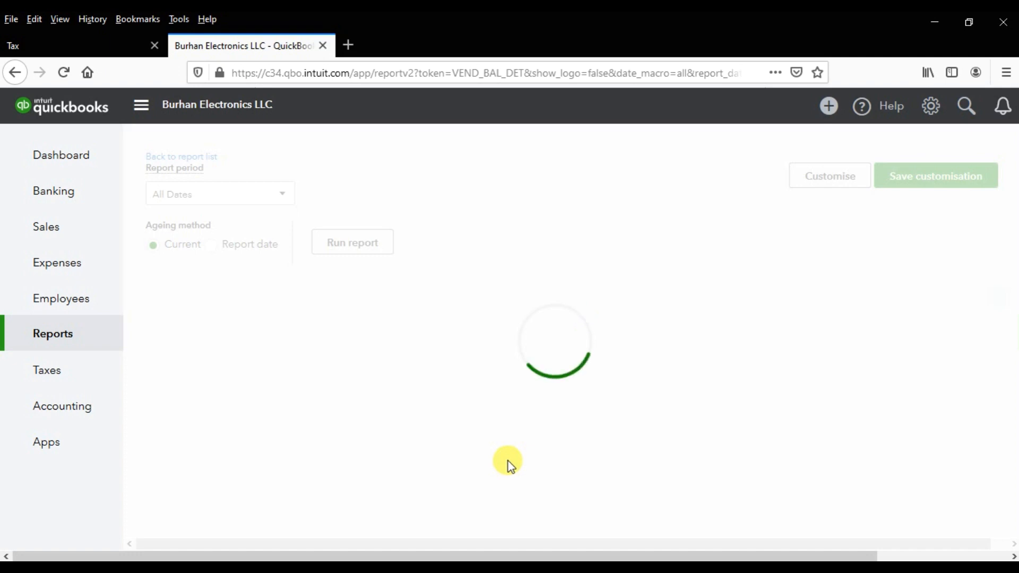
scroll(555, 463, down, 3)
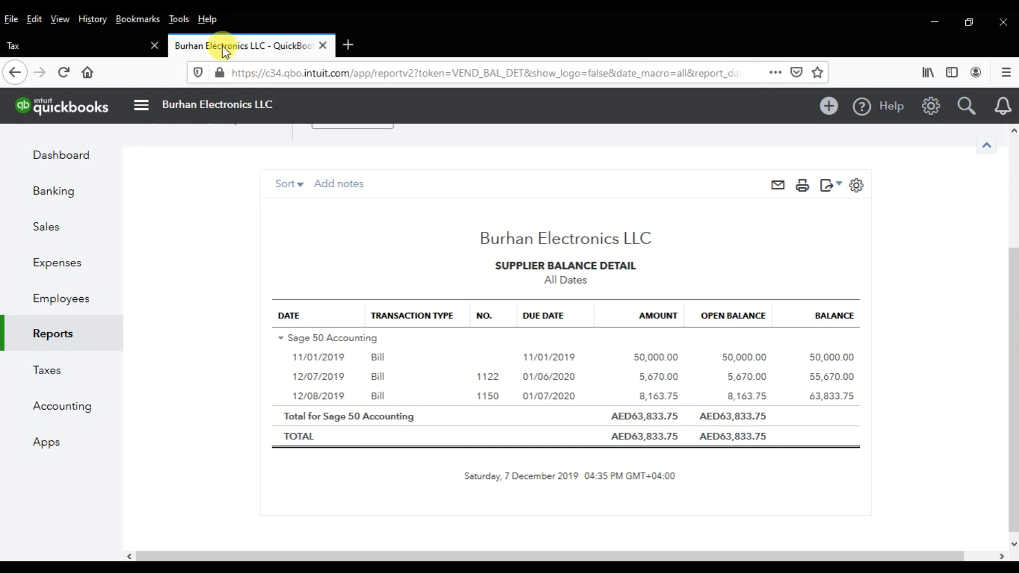
Return to the company dashboard and open the Pay Bills form.
click(67, 51)
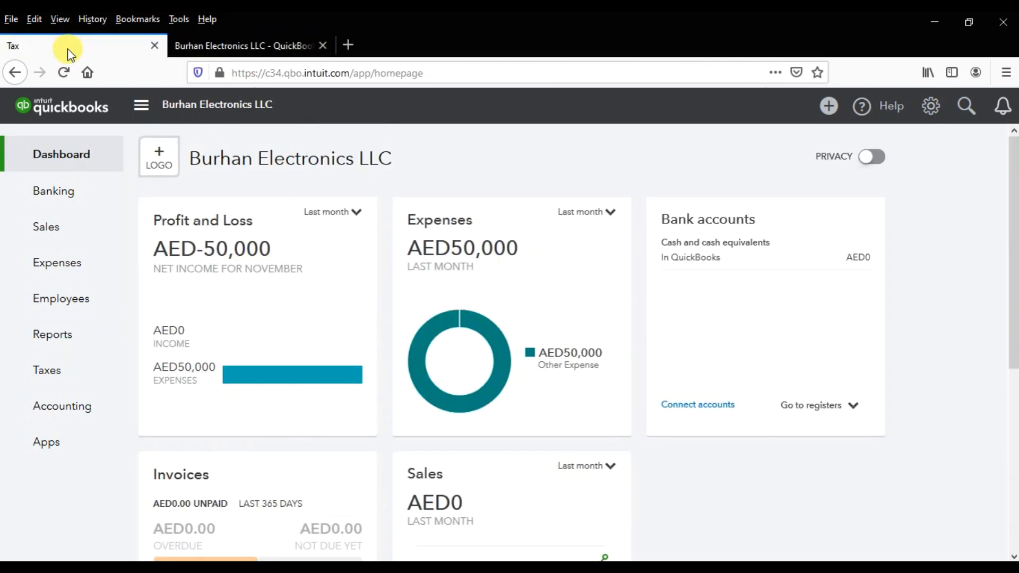
click(825, 108)
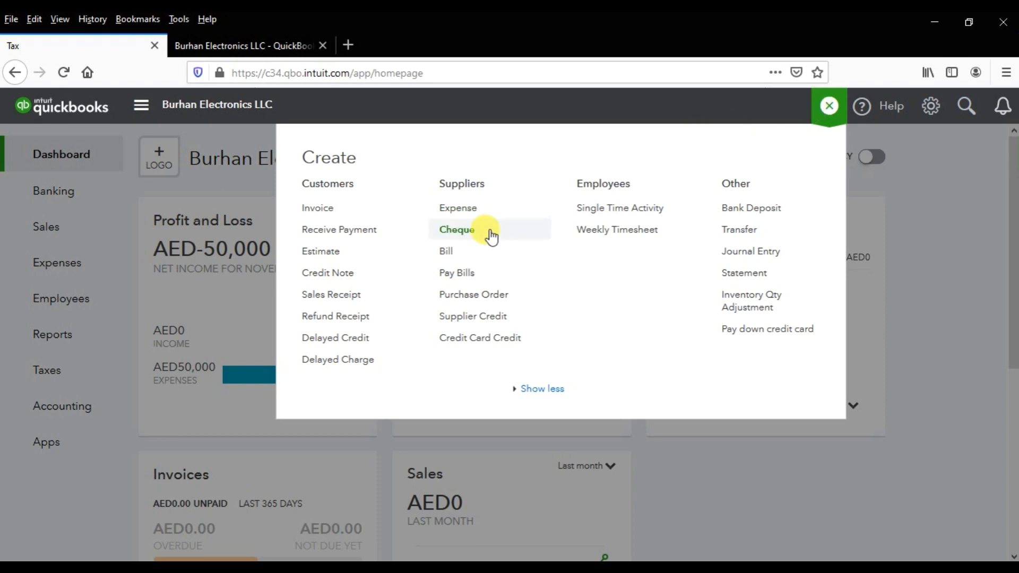
click(470, 277)
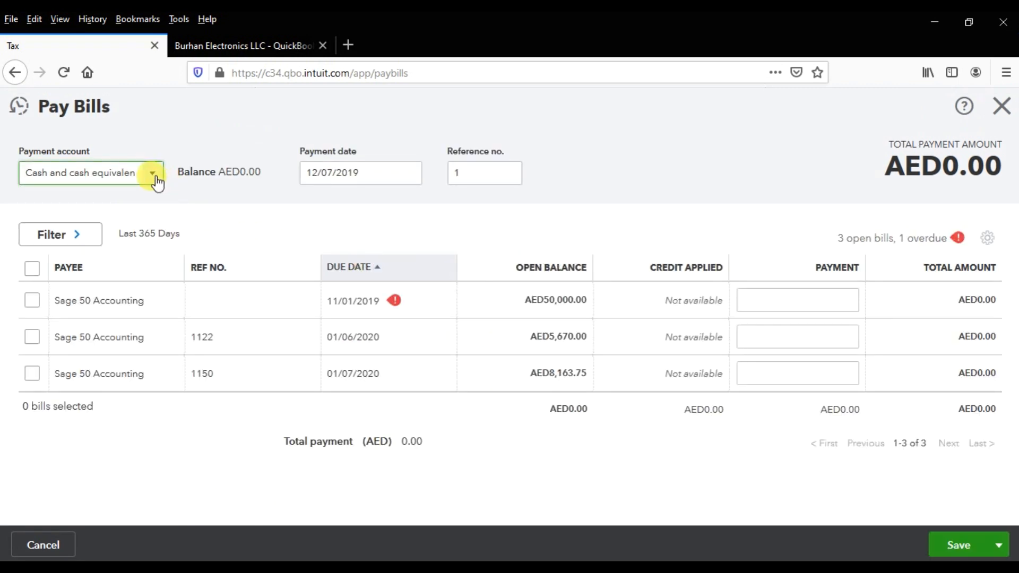
Add a new payment account of type Cash and cash equivalents, detail type Bank, named "Dubai Islamic Bank".
click(155, 178)
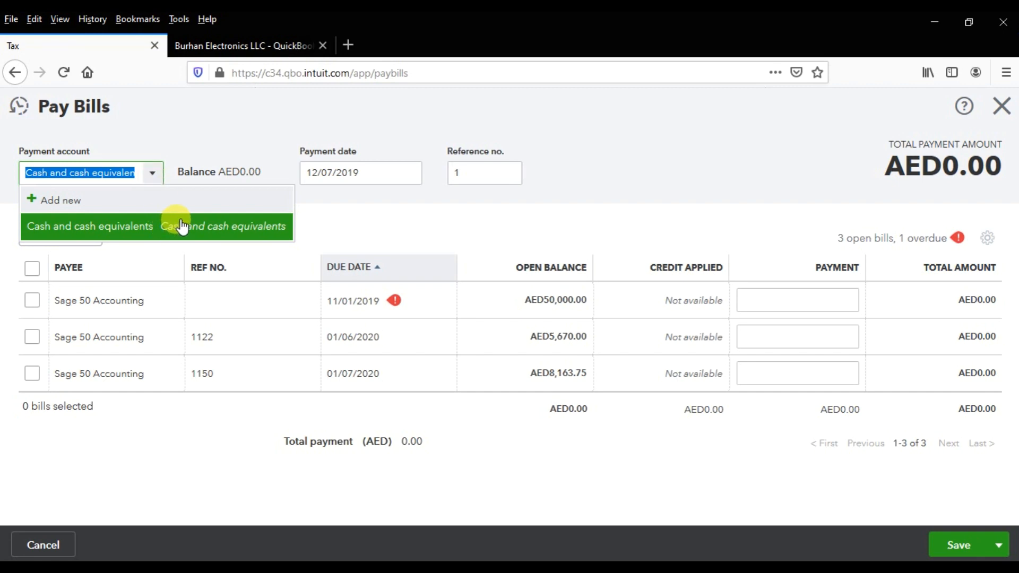
click(97, 205)
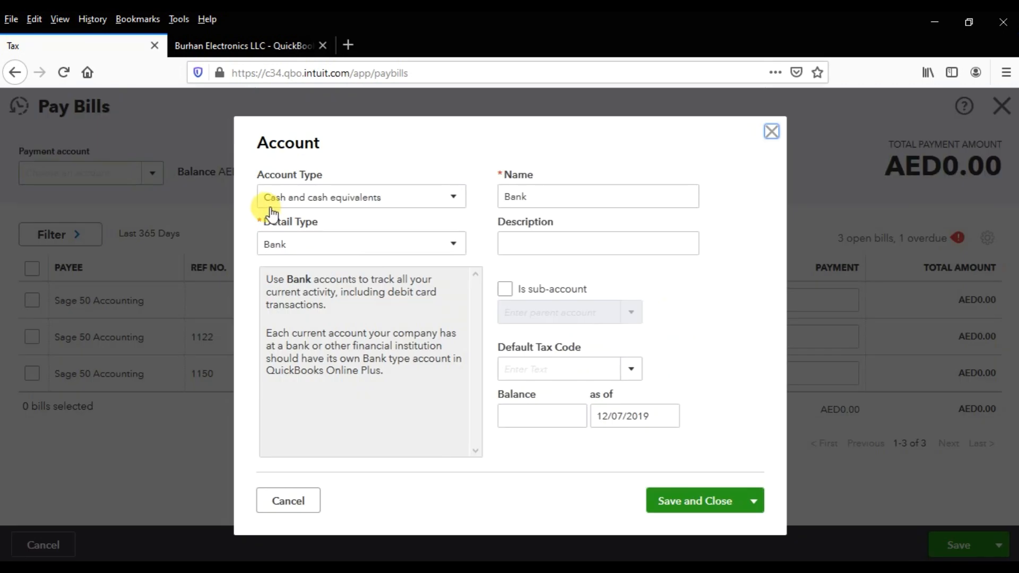
click(329, 198)
click(334, 223)
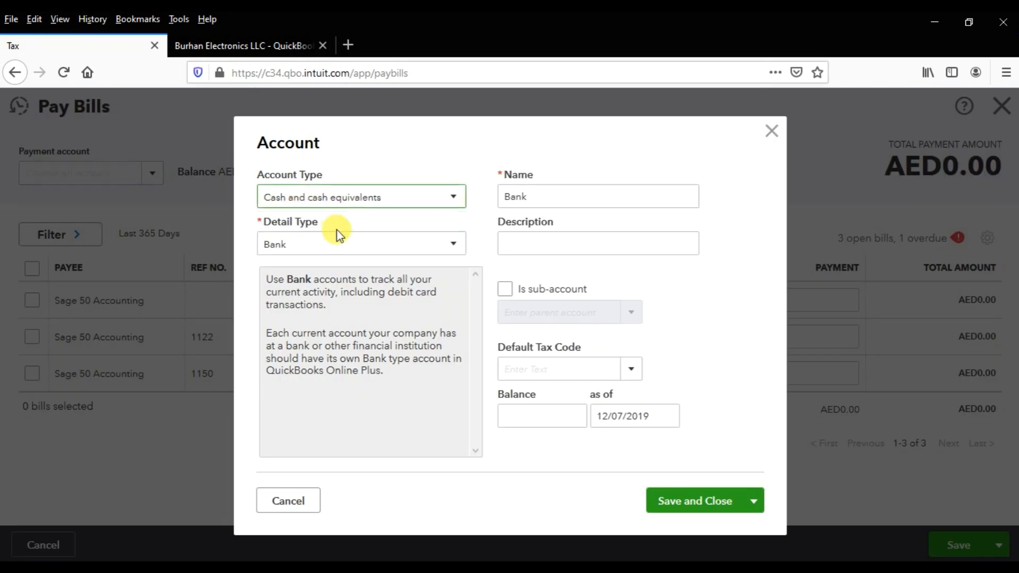
click(552, 199)
text(Dubai Islamic Bank)
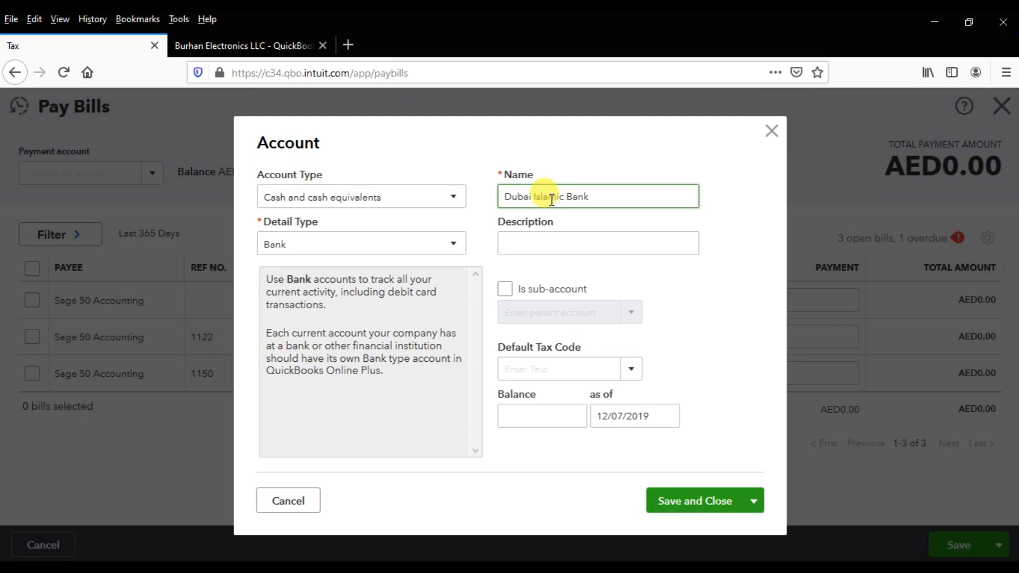
Give the new bank account an opening balance of 100000.00, and save and close it.
click(553, 422)
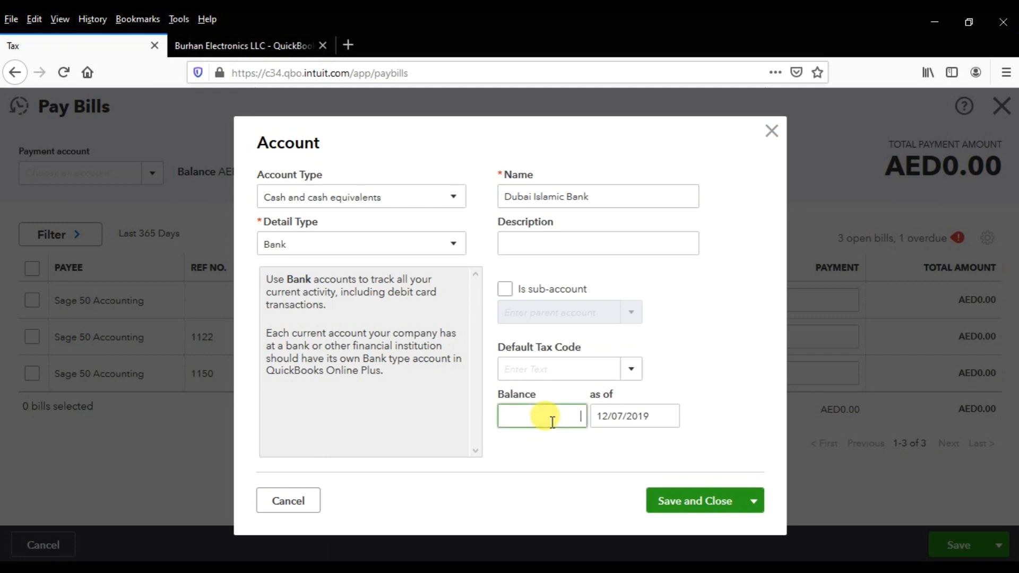
text(100000)
key(BackSpace)
text(00.00)
click(711, 503)
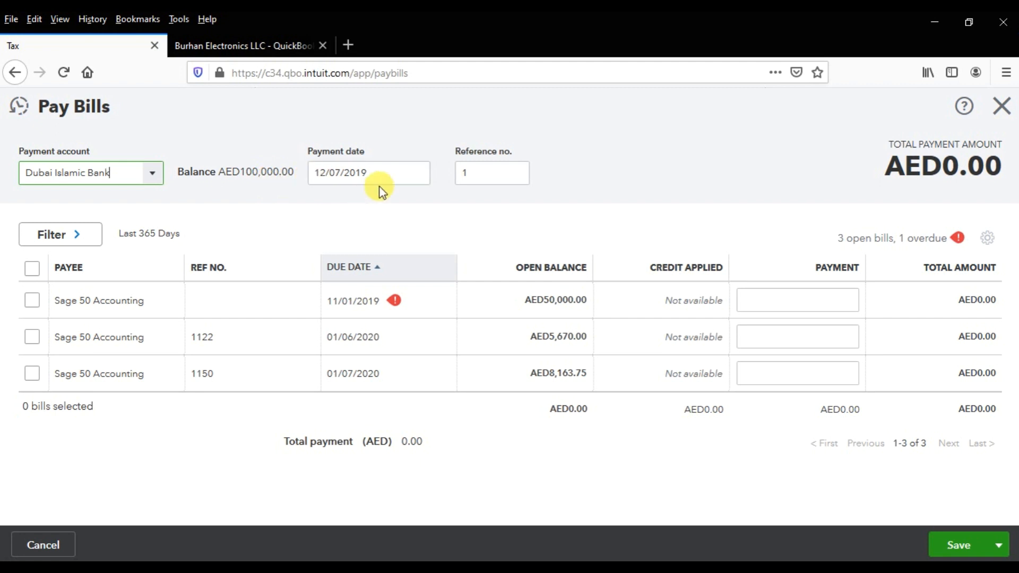
Set the bill payment date to 12/09/2019.
click(418, 175)
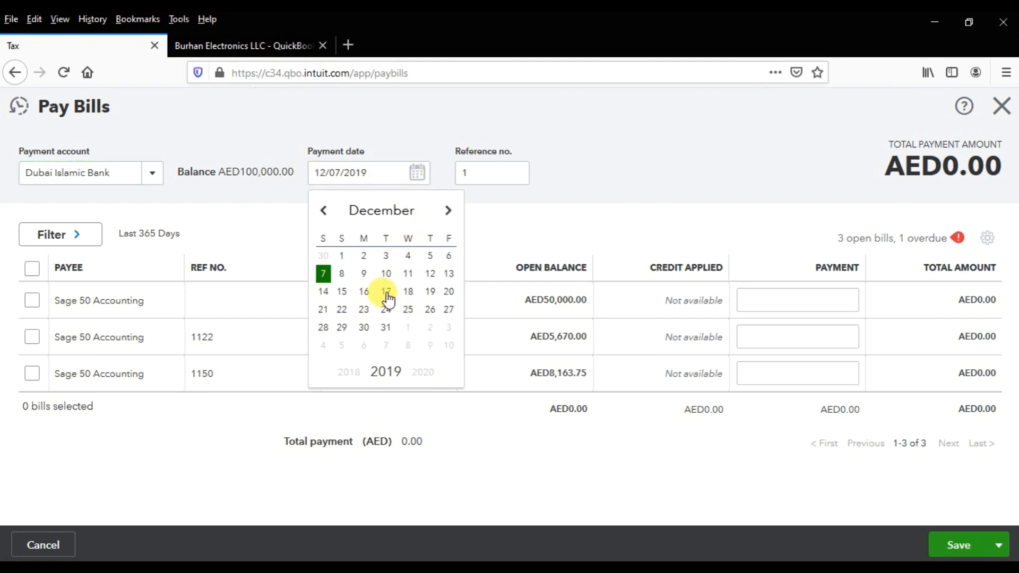
click(365, 274)
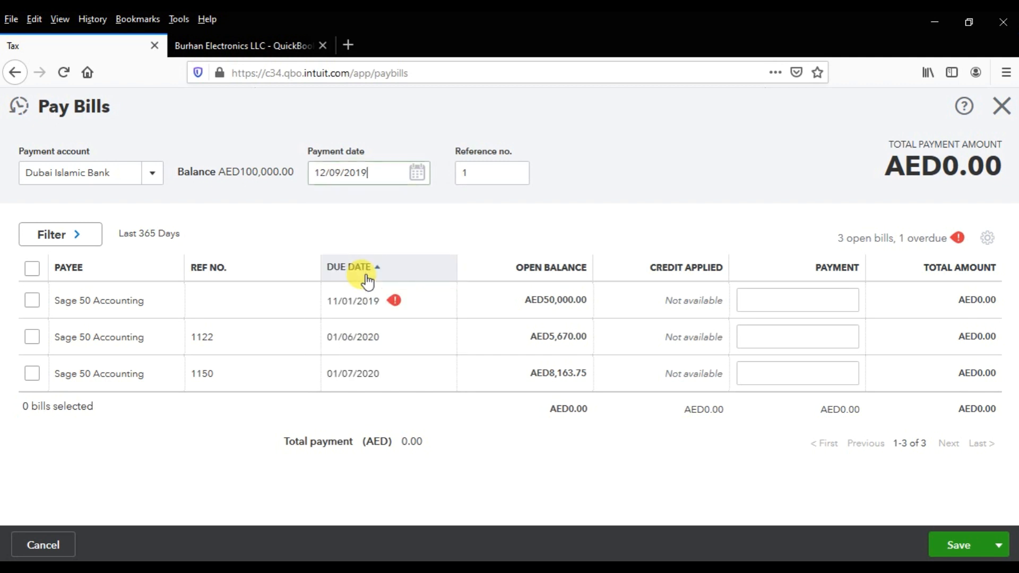
click(474, 177)
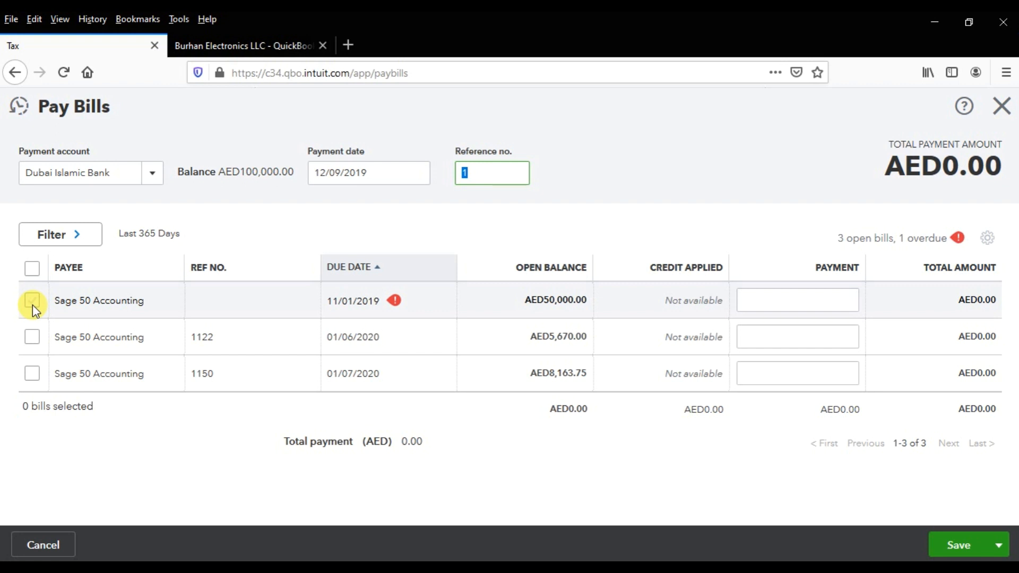
Pay the 50,000.00 bill and bill 1122 in full, and enter a partial payment of 4330 for bill 1150.
click(32, 301)
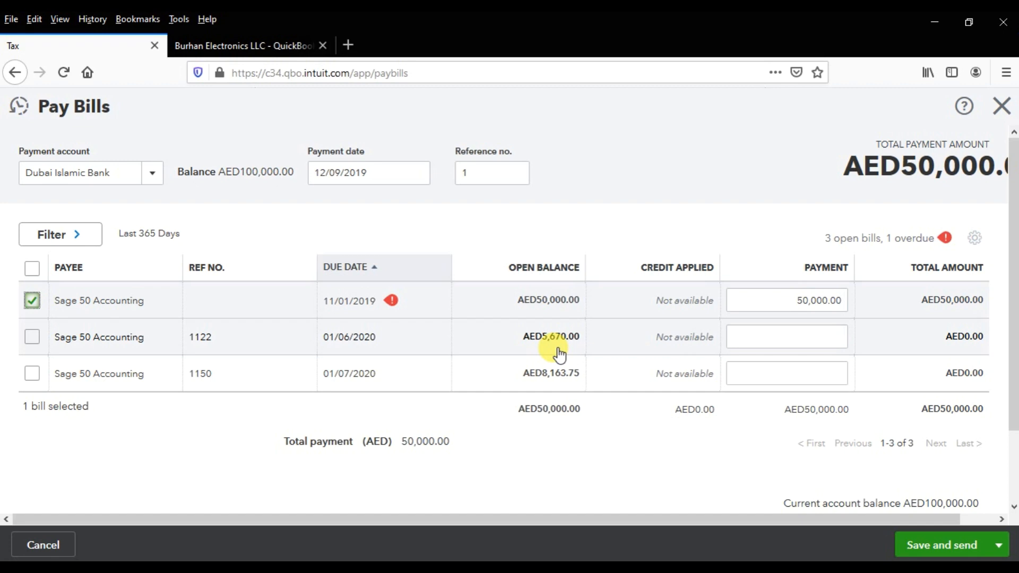
click(30, 337)
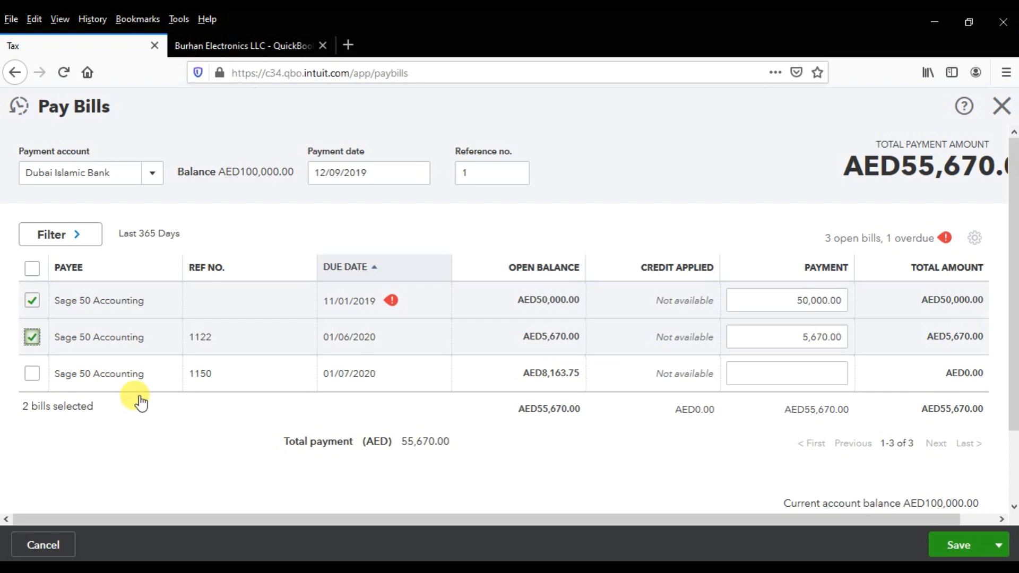
click(36, 376)
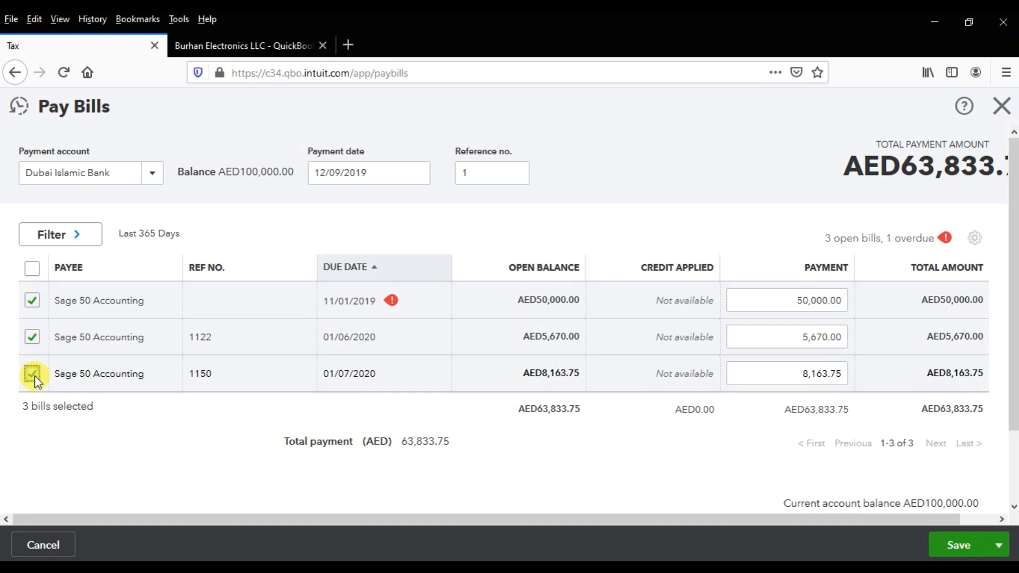
click(33, 375)
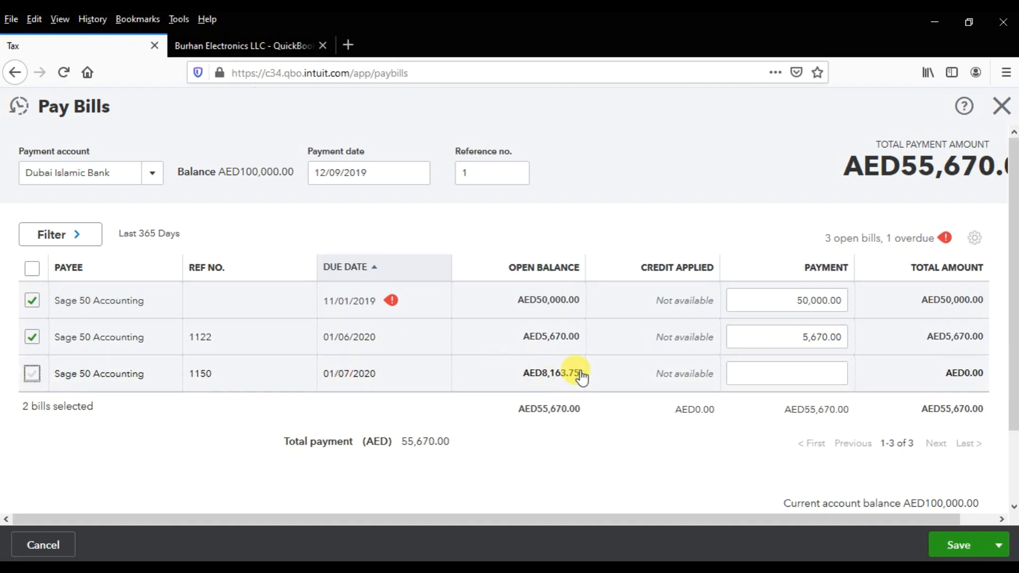
click(804, 373)
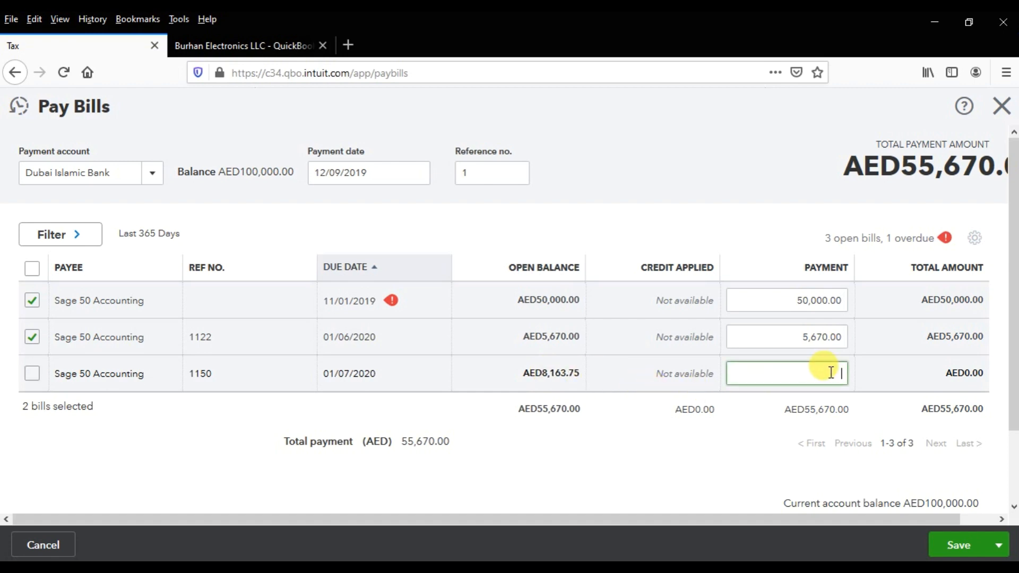
text(4330)
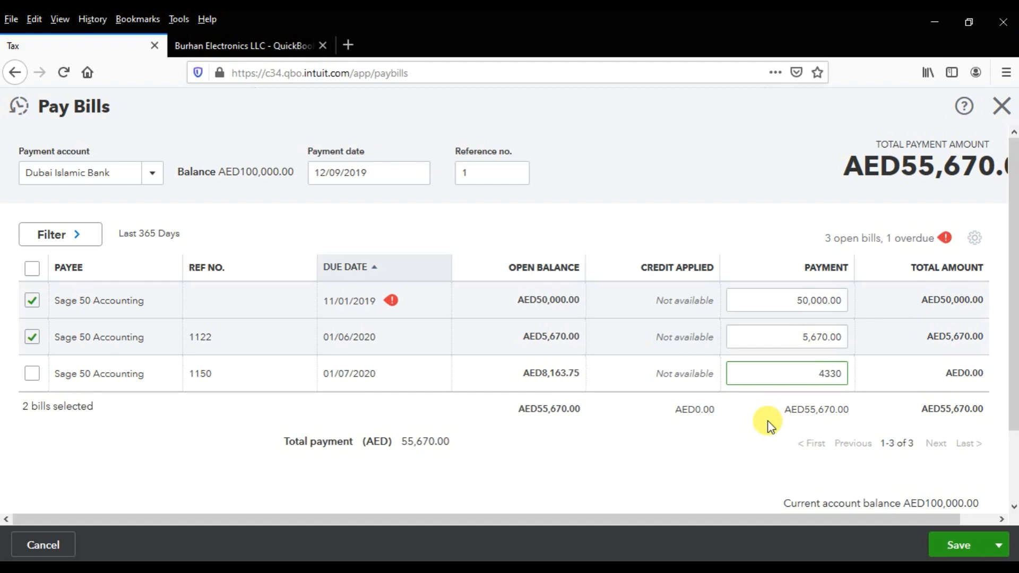
key(Tab)
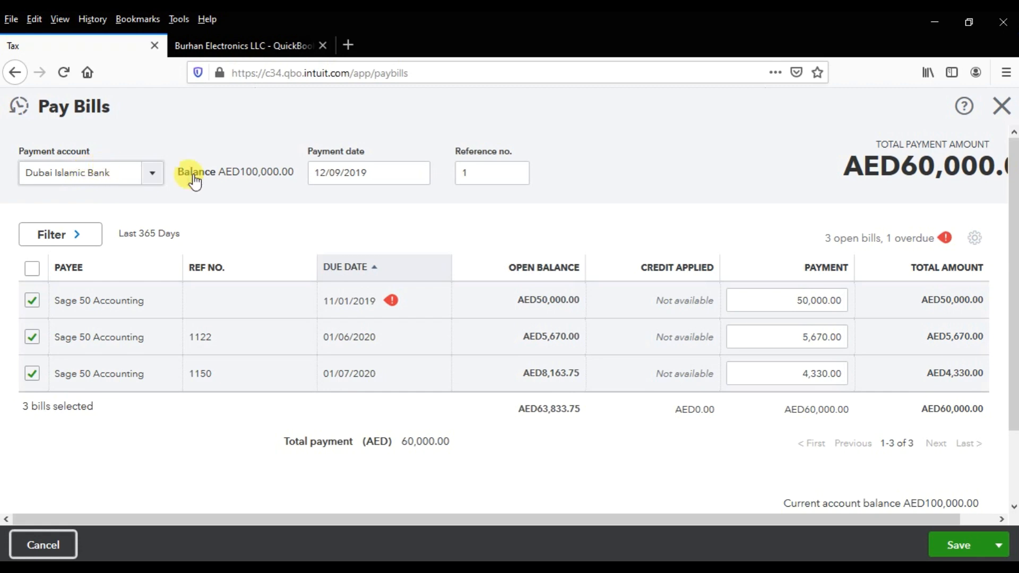
Enter the payment reference number 457879, and save and close the bill payment.
click(506, 166)
text(457879)
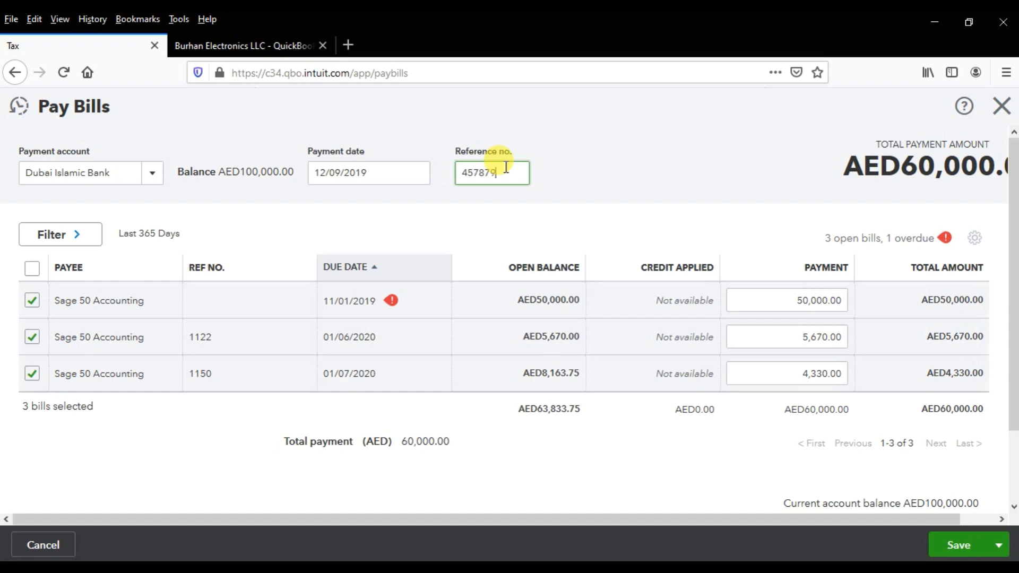
scroll(517, 183, down, 2)
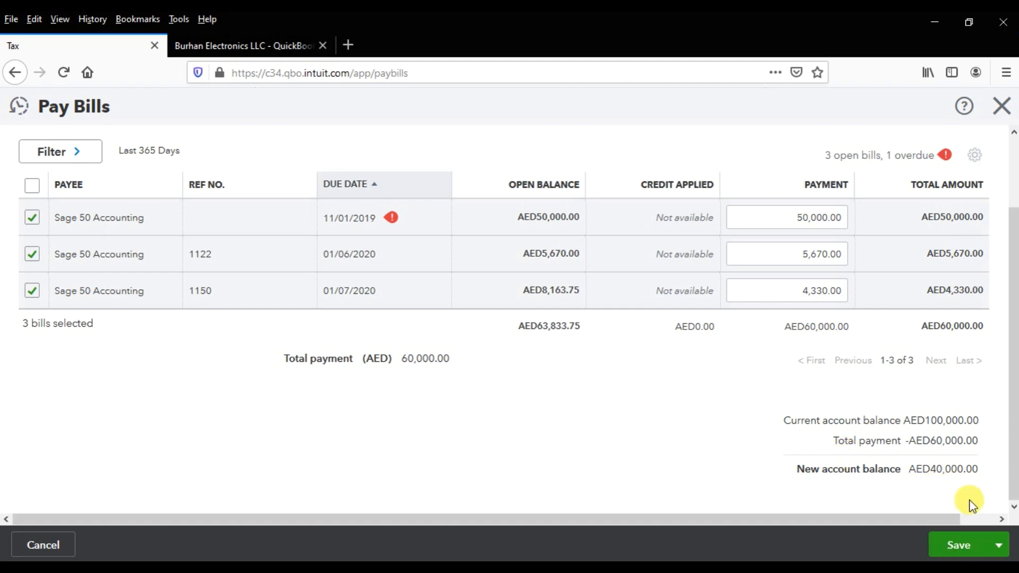
click(997, 546)
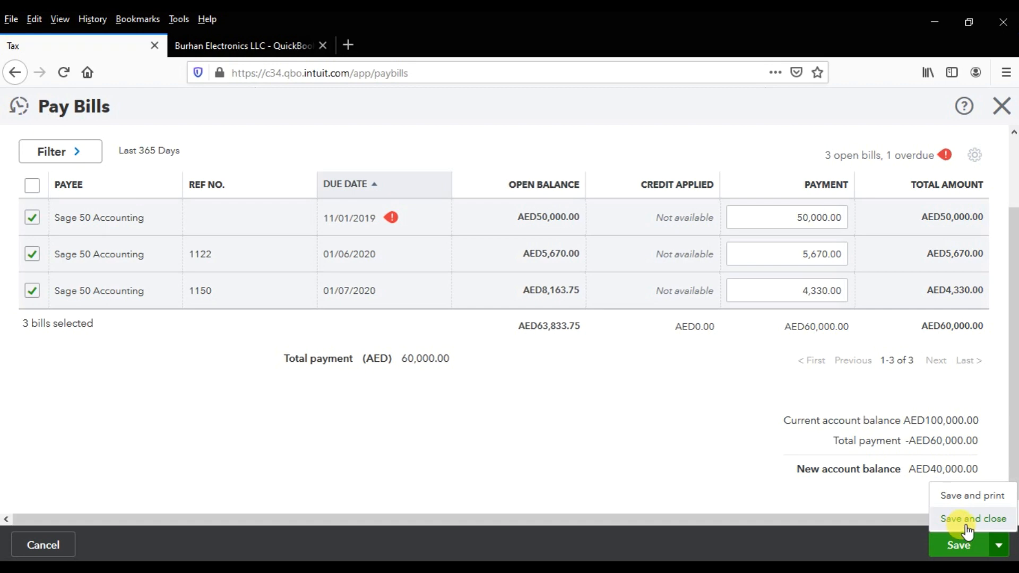
click(964, 525)
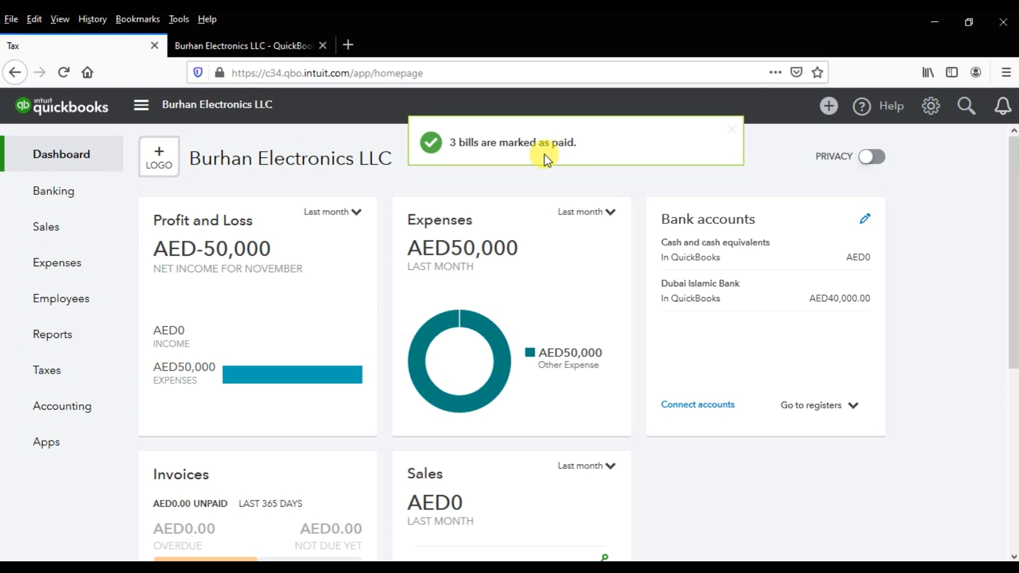
Refresh the Supplier Balance Detail report and examine what is still owed to Sage 50 Accounting after the payment.
click(257, 45)
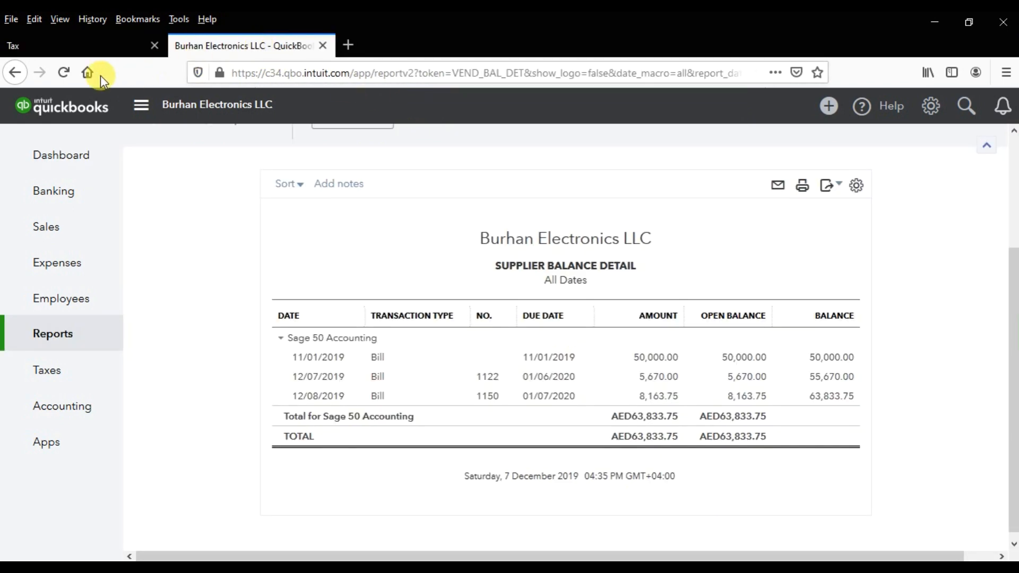
click(59, 77)
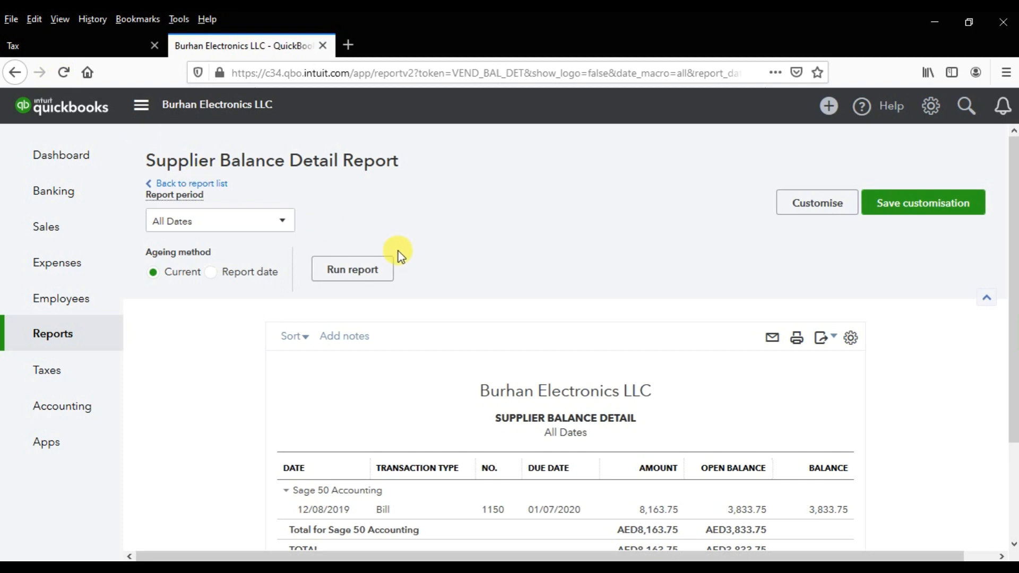
scroll(591, 284, down, 2)
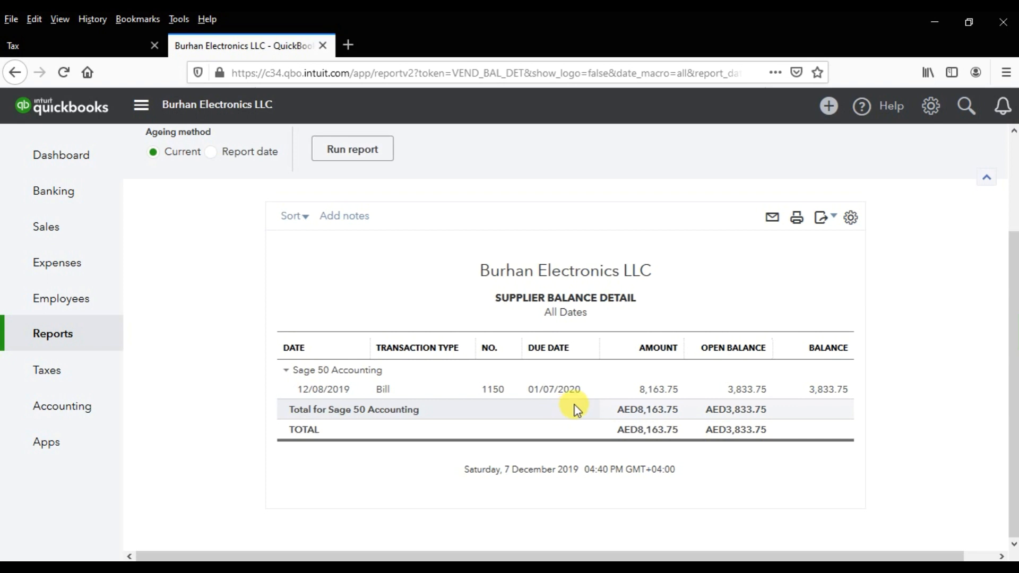
Customise the Supplier Balance Detail report with the A/P Paid filter set to All, and run it.
scroll(684, 375, up, 2)
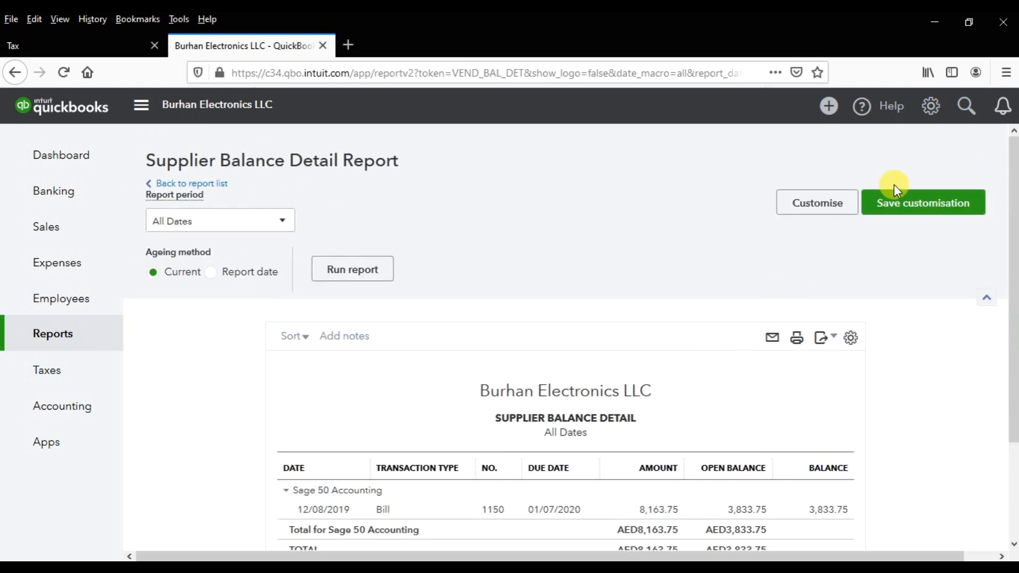
click(801, 205)
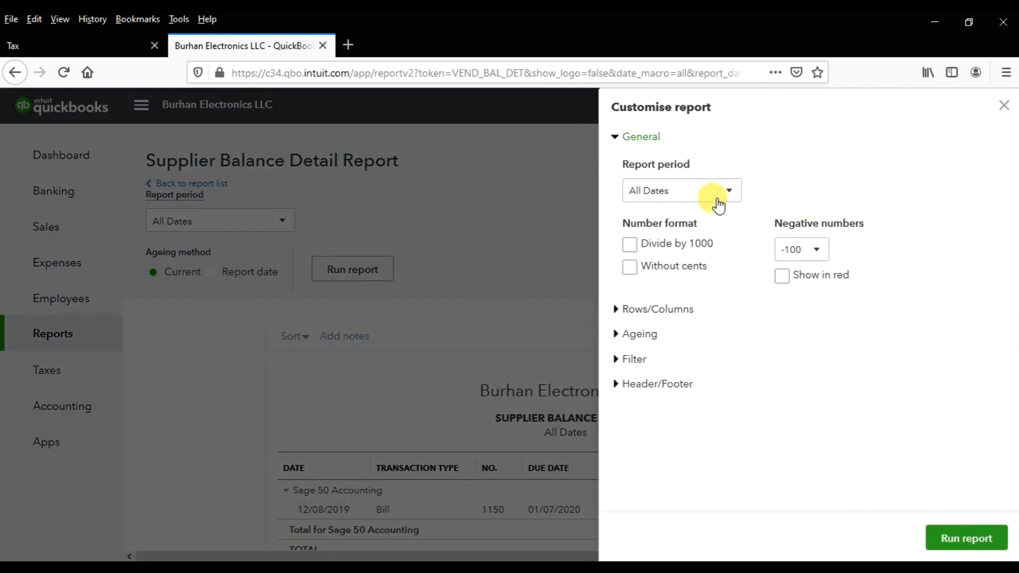
click(619, 361)
scroll(782, 348, down, 1)
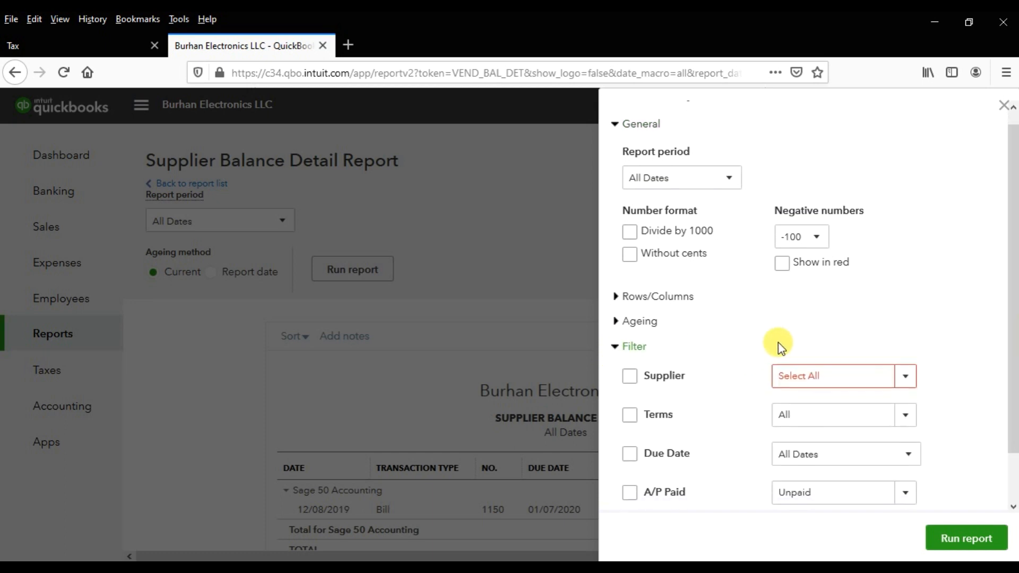
scroll(781, 349, down, 1)
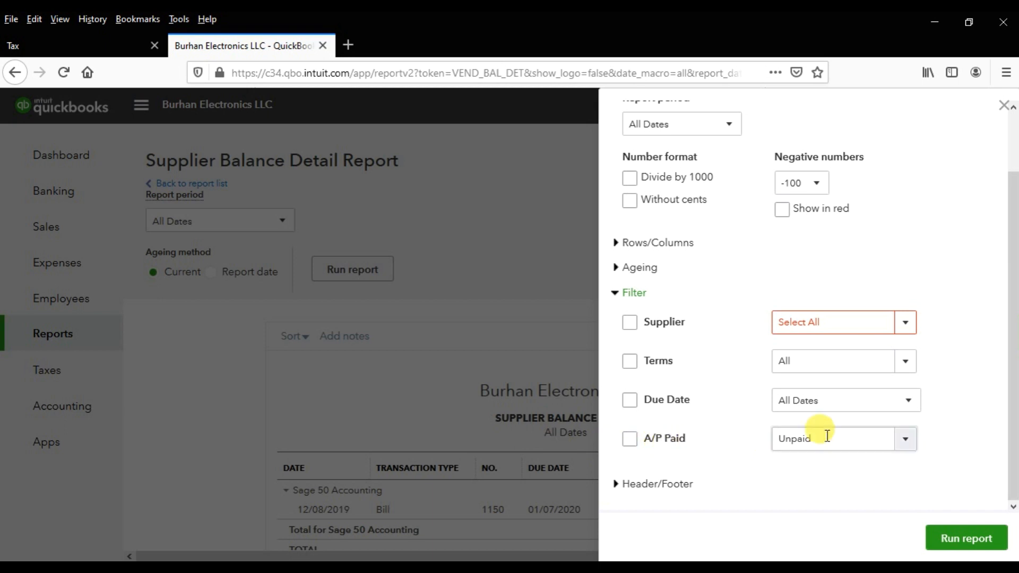
click(906, 443)
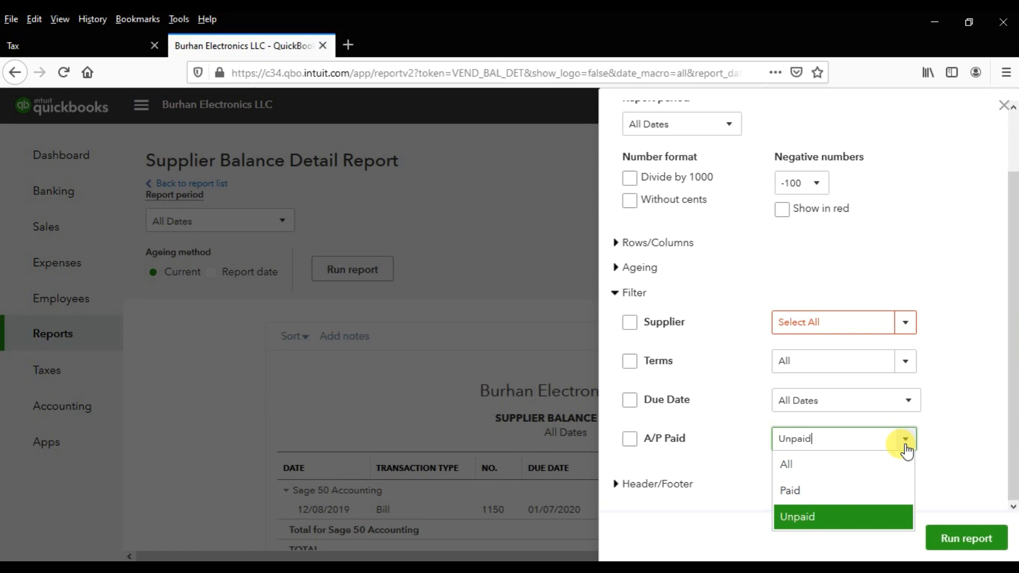
click(879, 467)
click(955, 537)
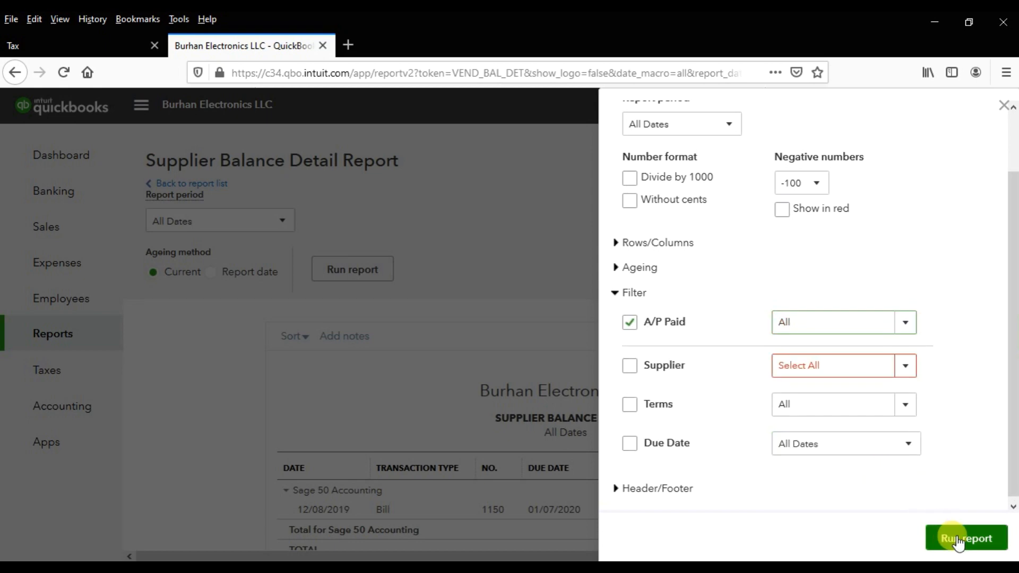
scroll(884, 451, down, 3)
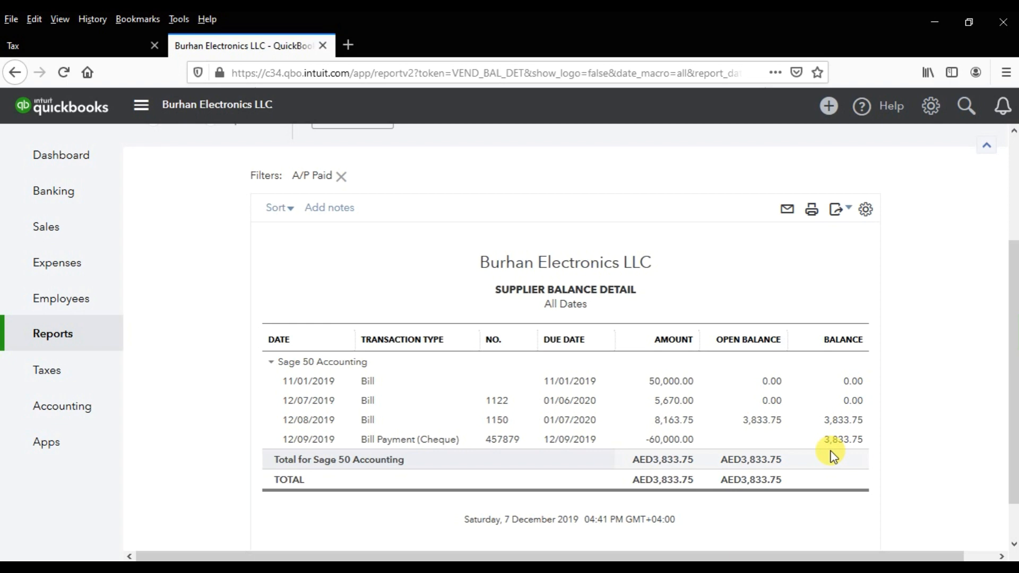
Start a new bill payment dated 12/31/2019 with reference number 89958.
click(96, 53)
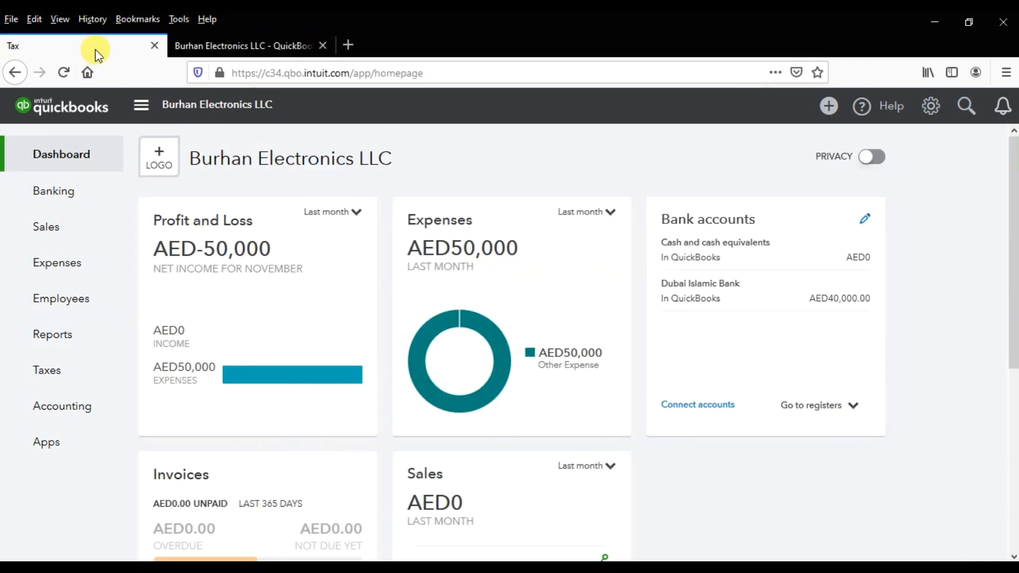
click(828, 109)
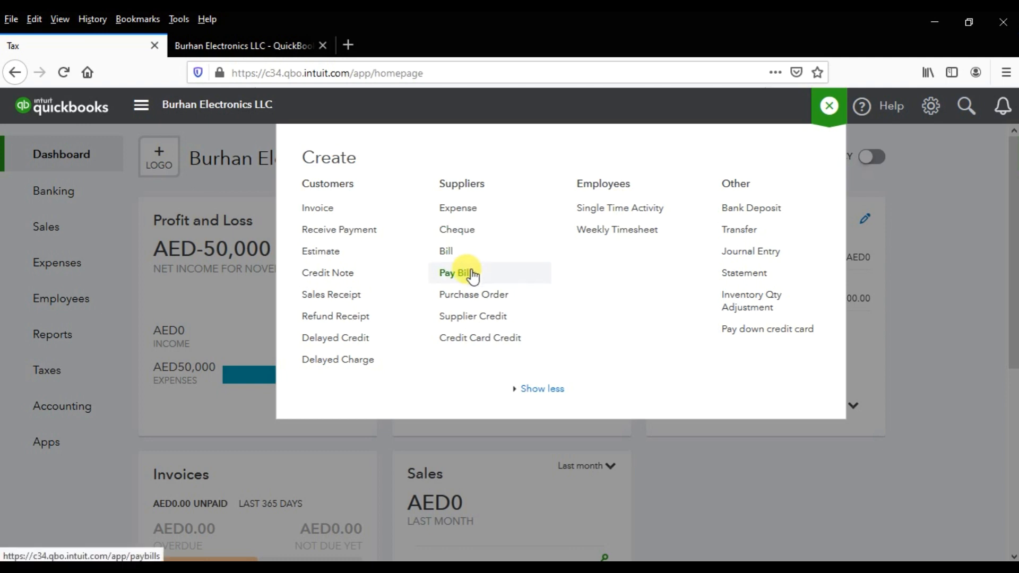
click(471, 274)
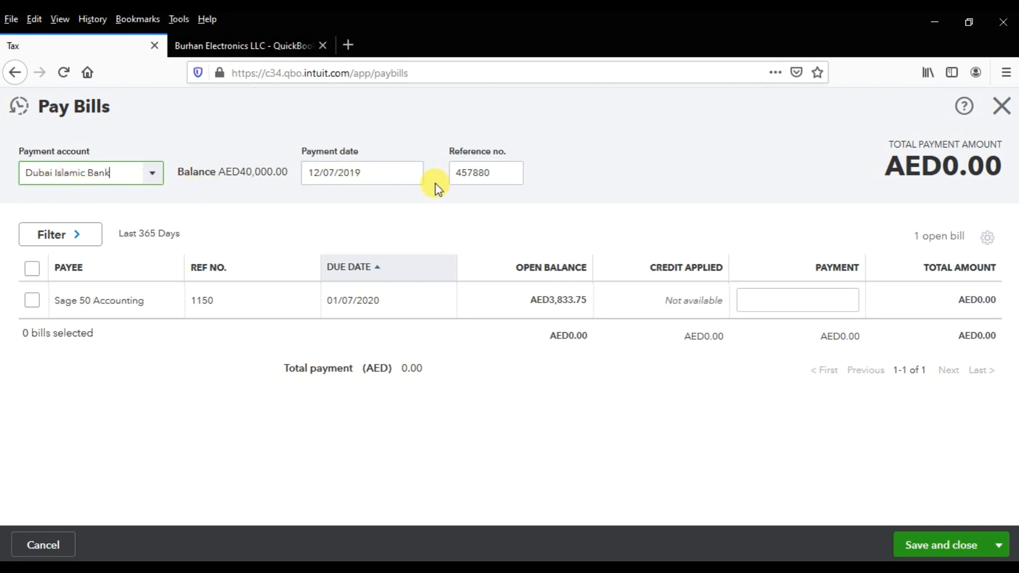
click(411, 173)
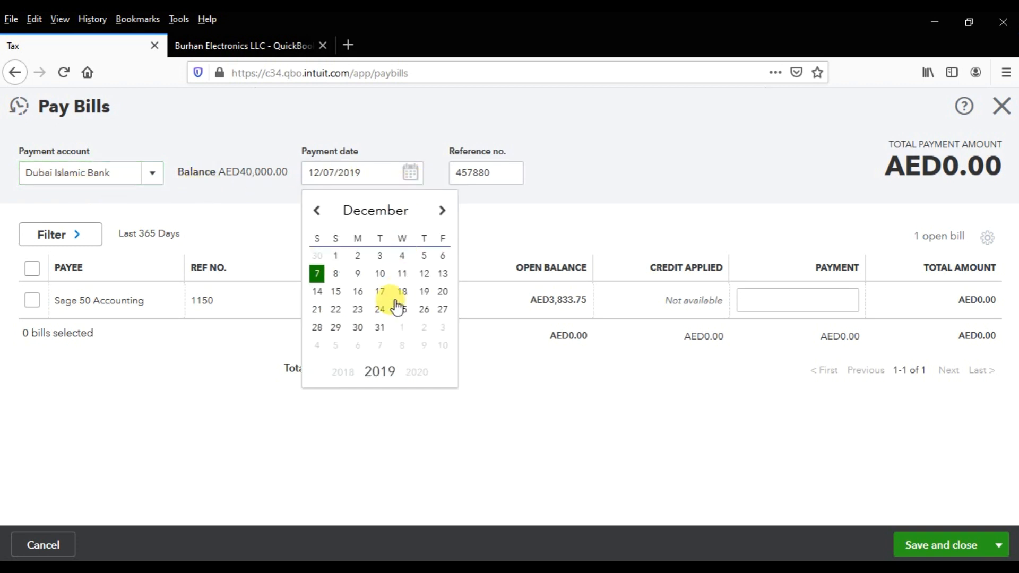
click(380, 327)
click(497, 178)
text(89958)
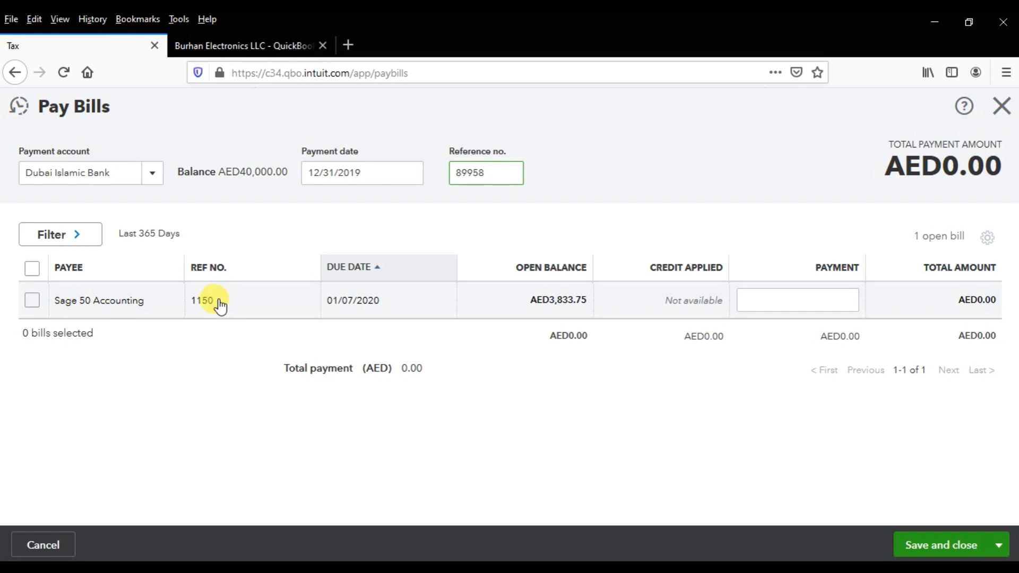
Select bill 1150 for payment of its full open balance, and save and close the payment.
click(31, 301)
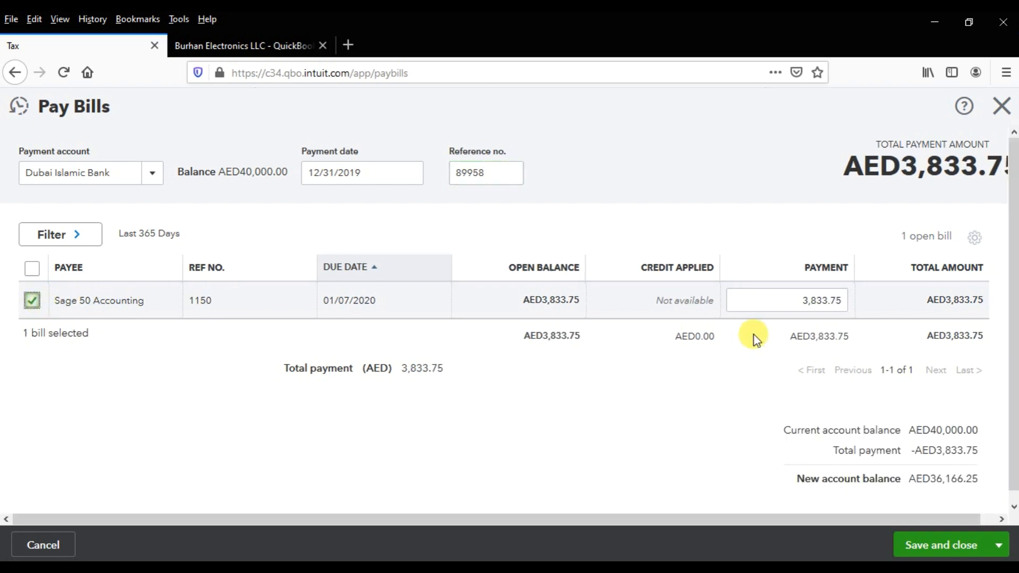
click(799, 307)
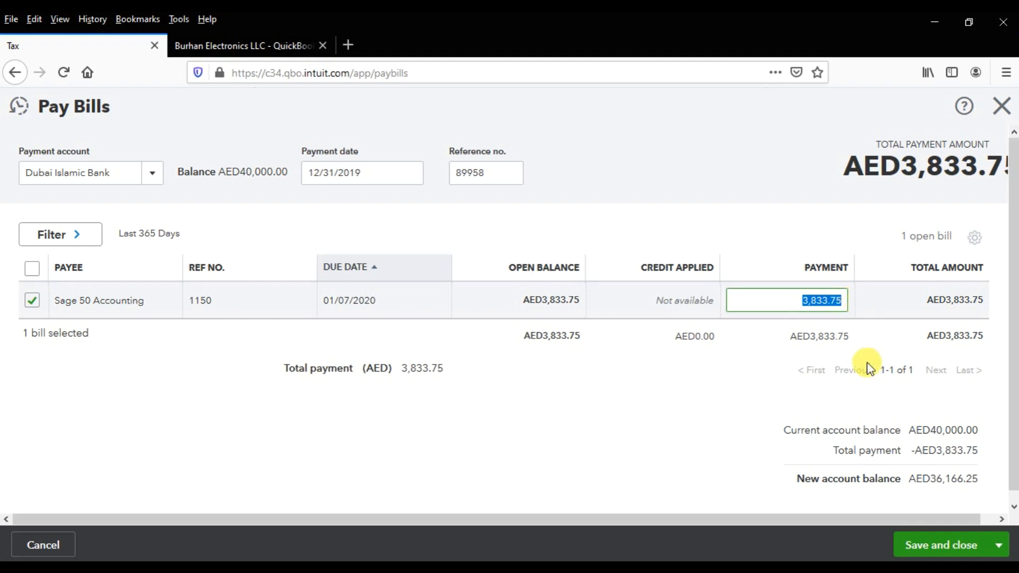
click(942, 545)
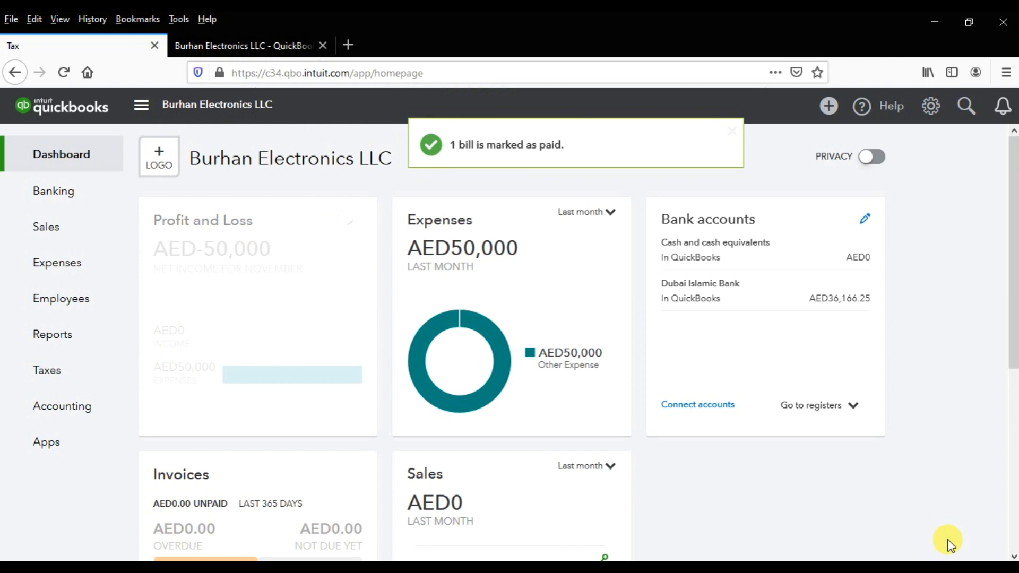
Reload the Supplier Balance Detail report and examine the bills, payments and remaining balance for Sage 50 Accounting.
click(310, 47)
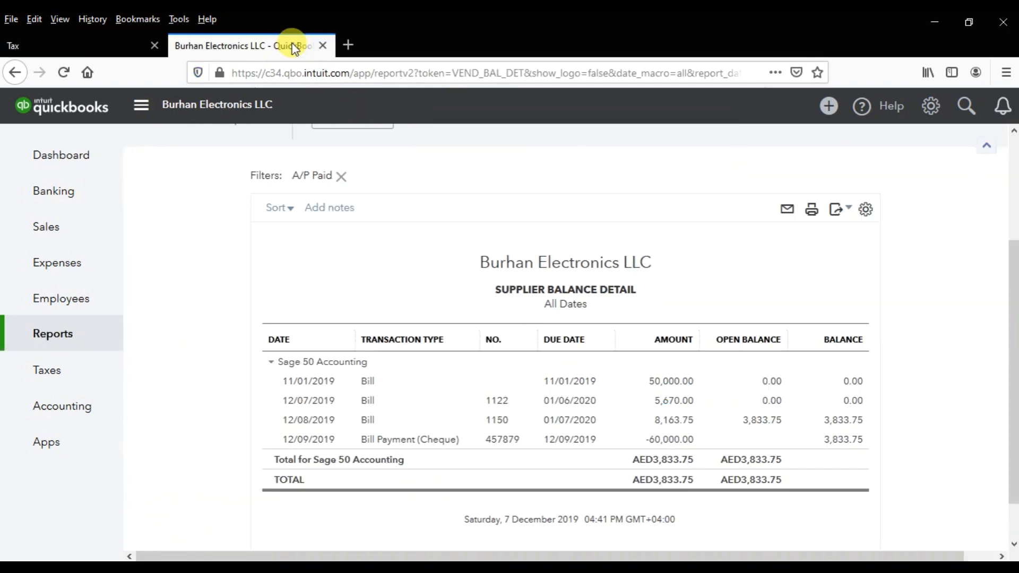
click(67, 84)
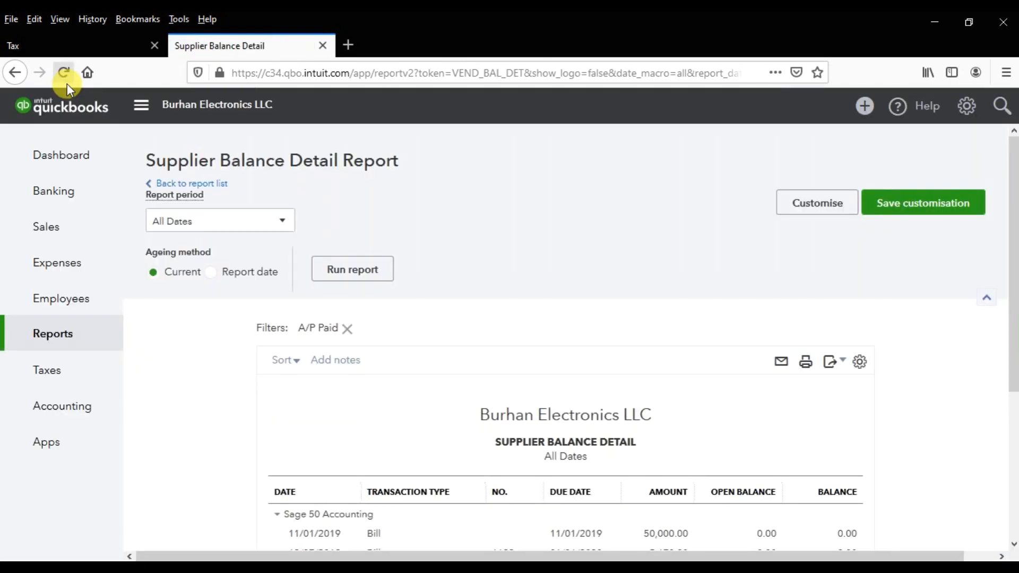
scroll(637, 380, down, 5)
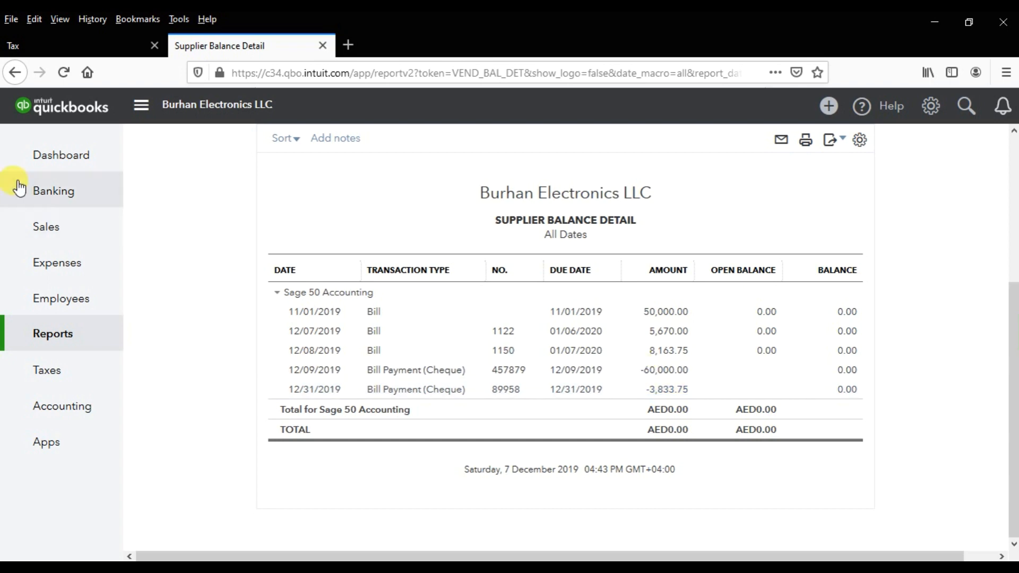
Create a new supplier credit for the supplier Sage 50 Accounting.
click(86, 48)
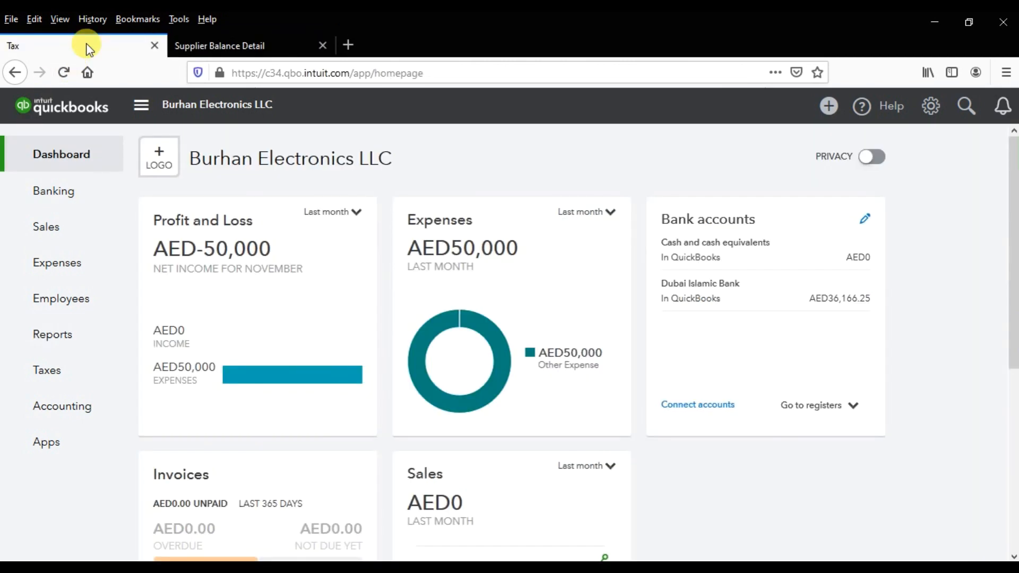
click(829, 108)
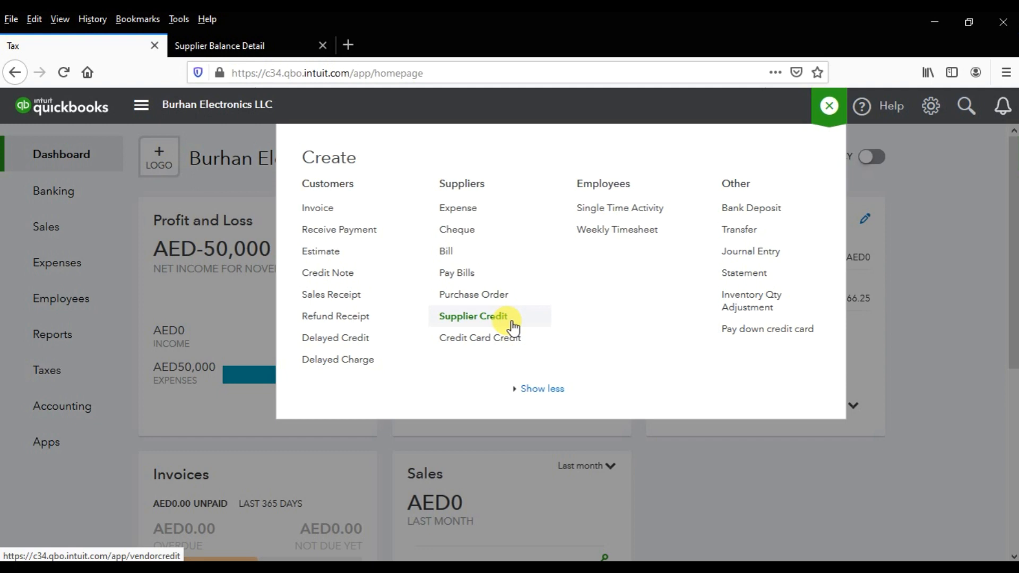
click(492, 317)
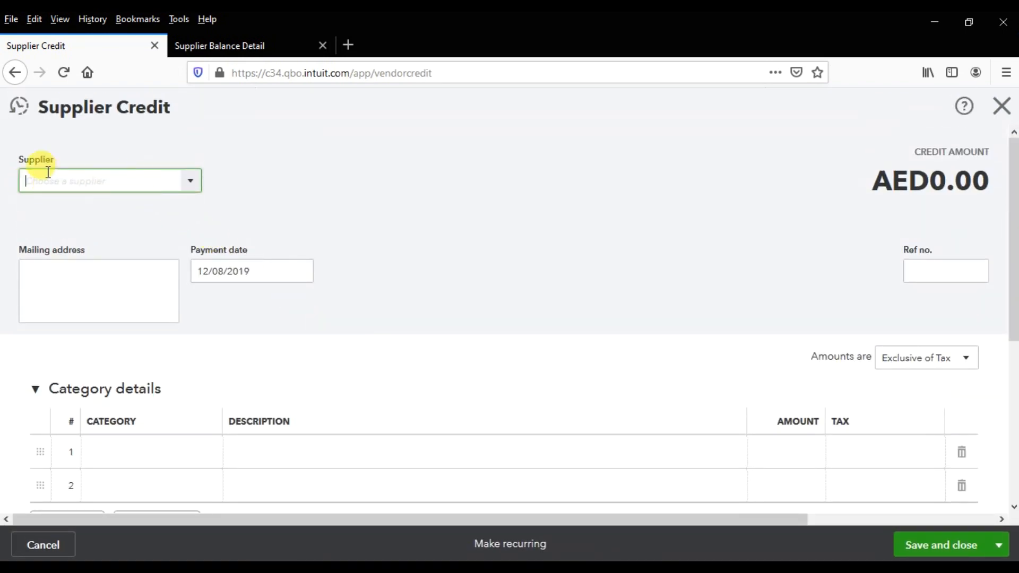
click(188, 181)
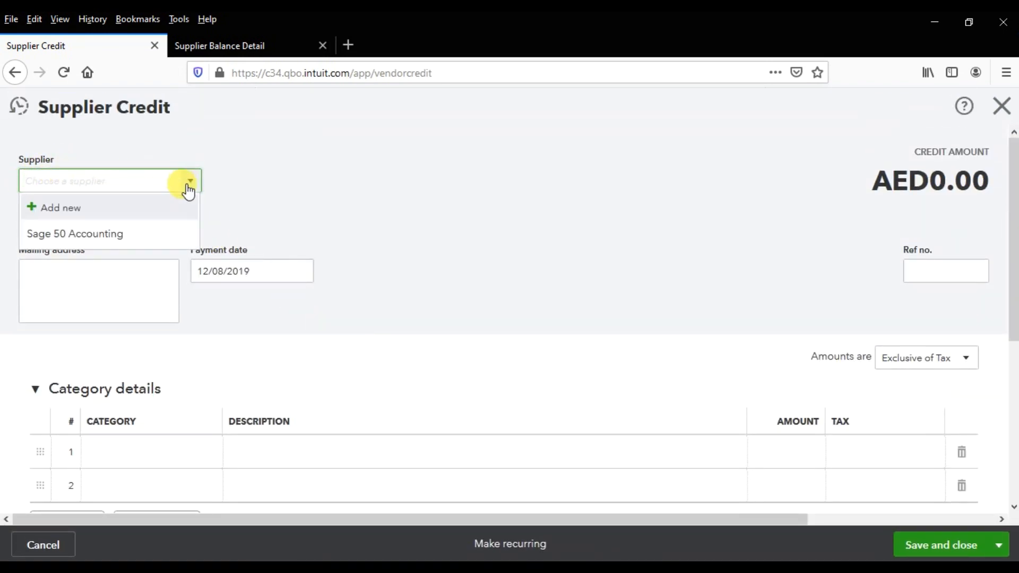
click(124, 235)
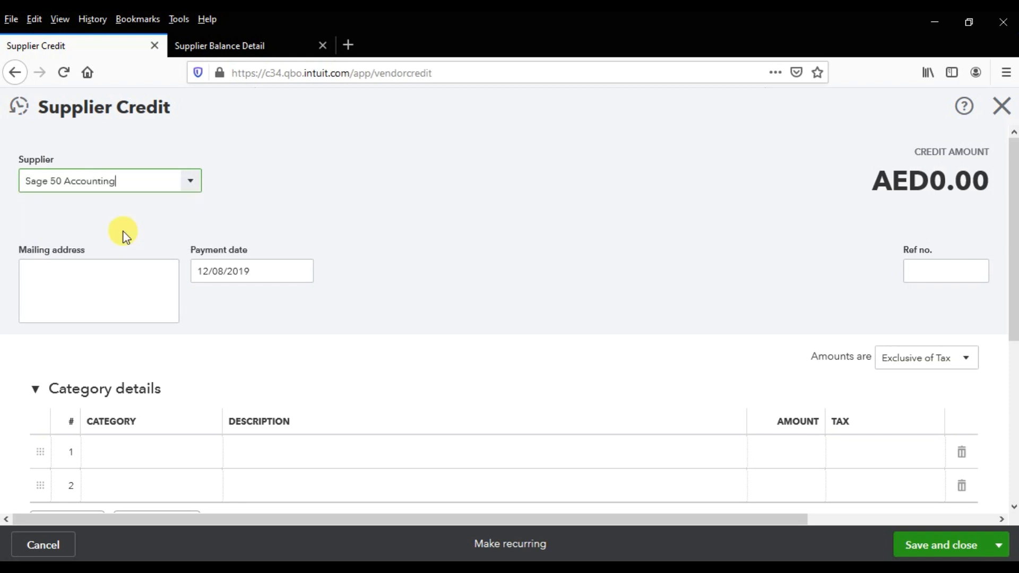
Set the supplier credit's payment date to 12/31/2019 and its reference number to 1000.
click(296, 277)
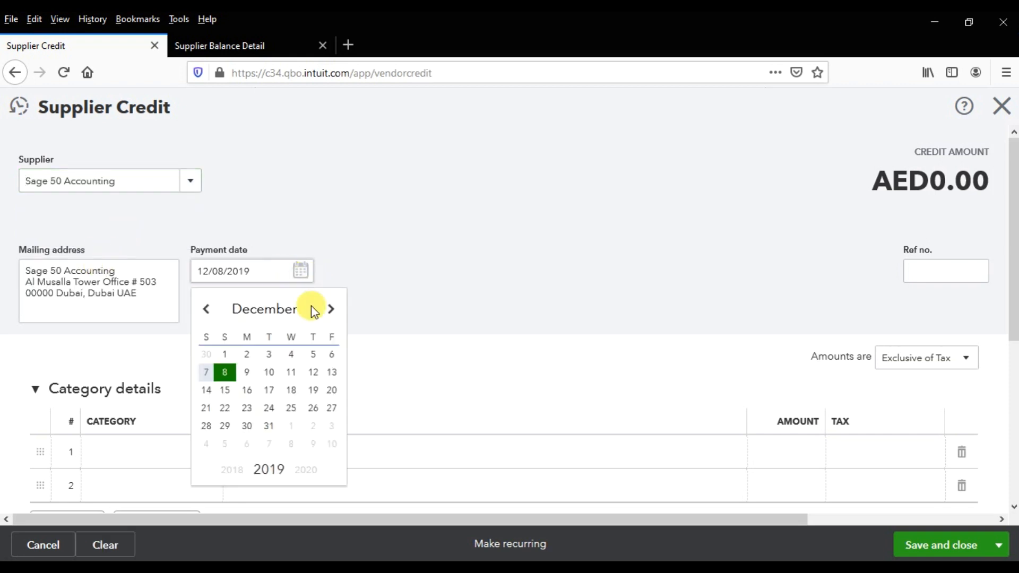
click(269, 426)
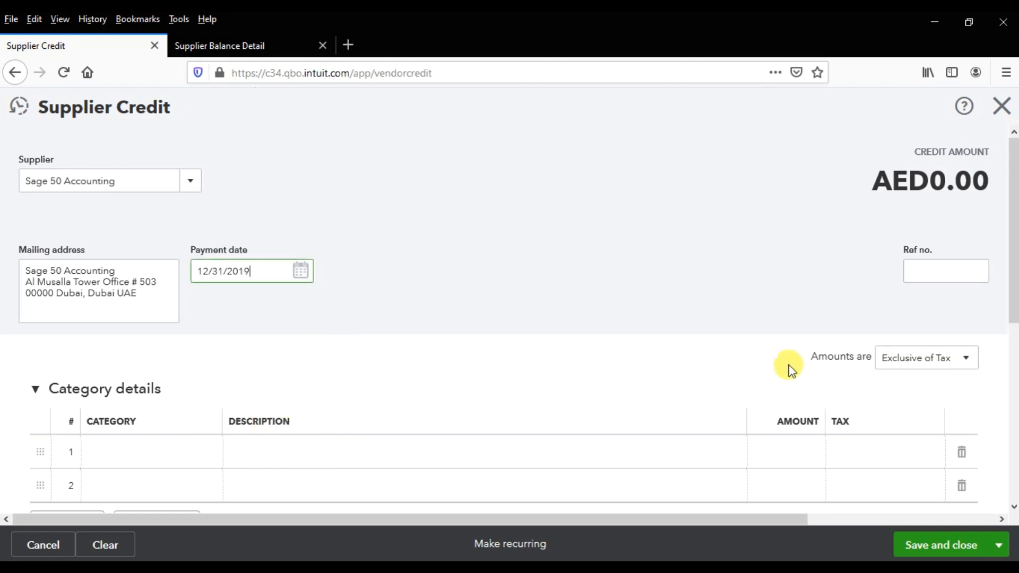
click(937, 278)
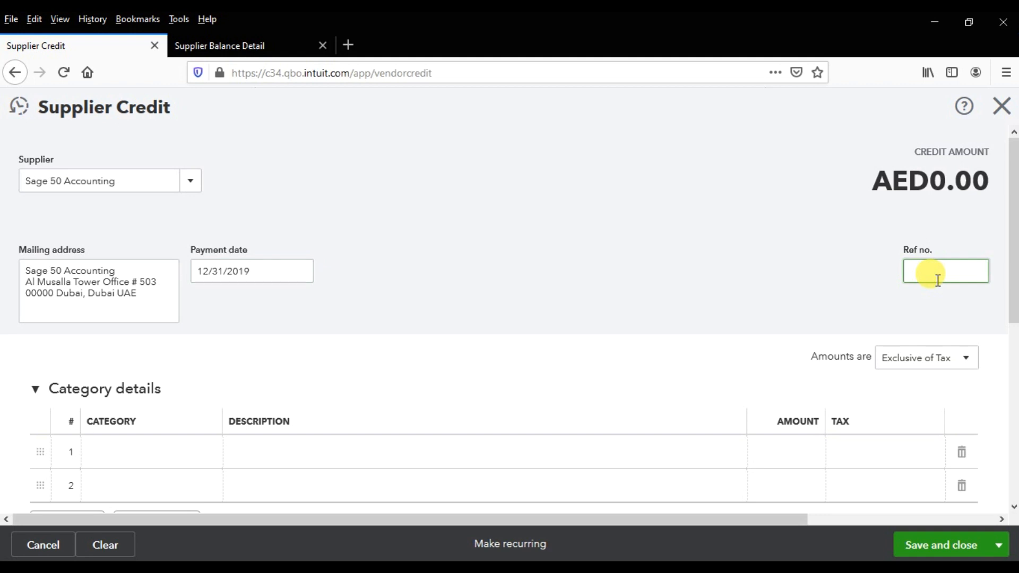
text(1001)
Collapse the category details and add a KeyBoard item line with the description Keyboard and a quantity of 5.
scroll(154, 273, down, 3)
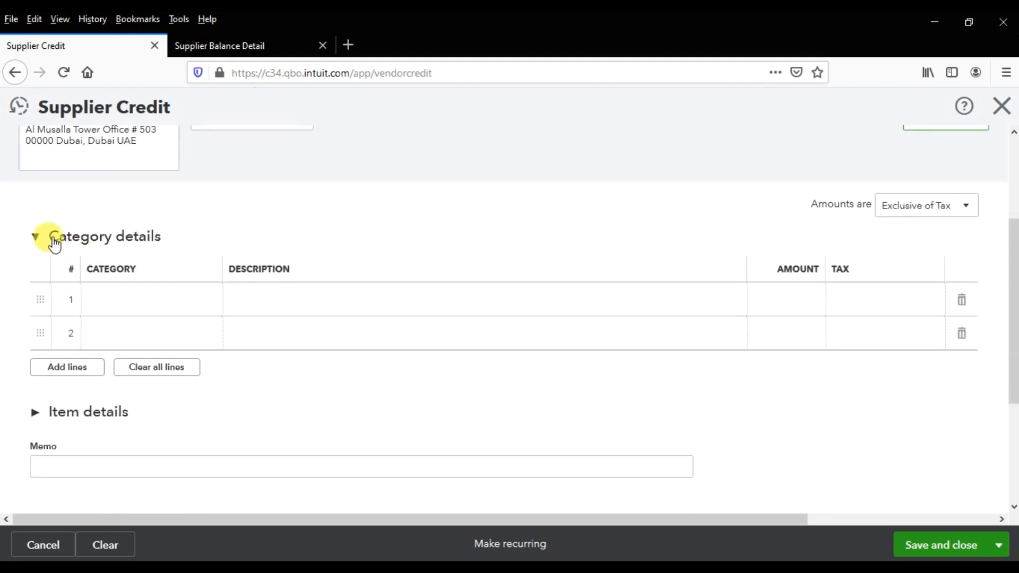
click(37, 237)
scroll(89, 258, down, 1)
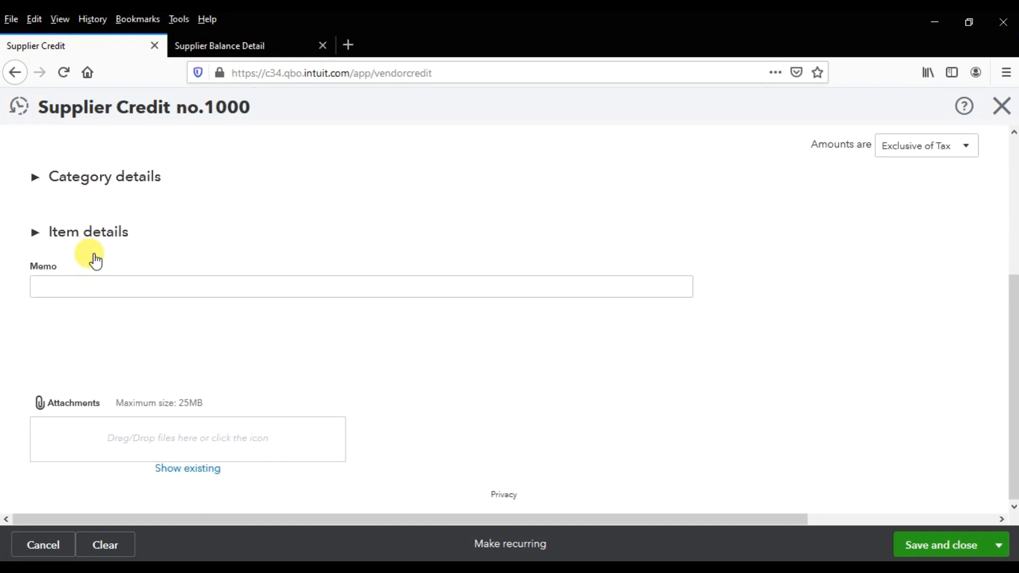
click(35, 232)
click(118, 293)
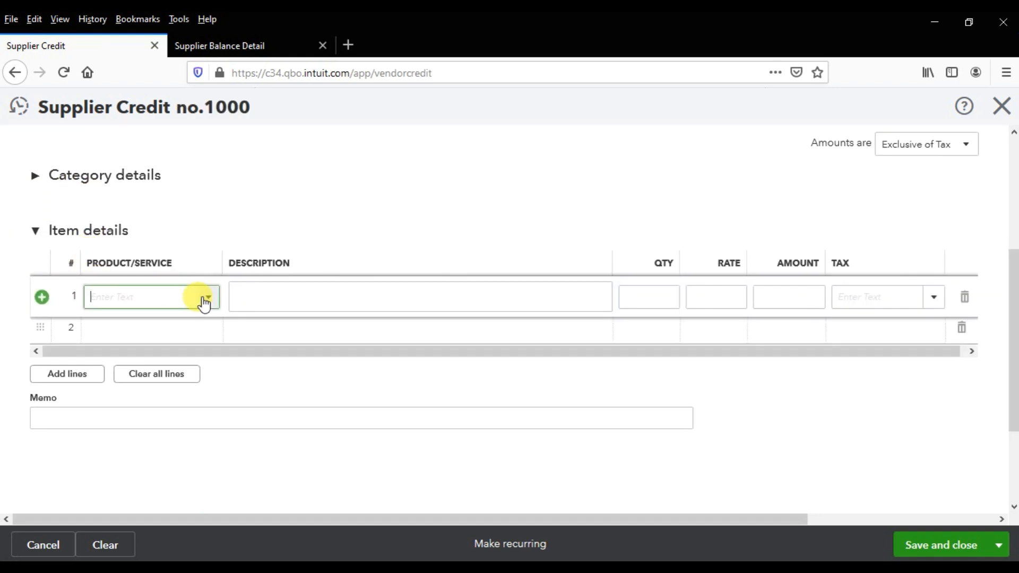
click(208, 298)
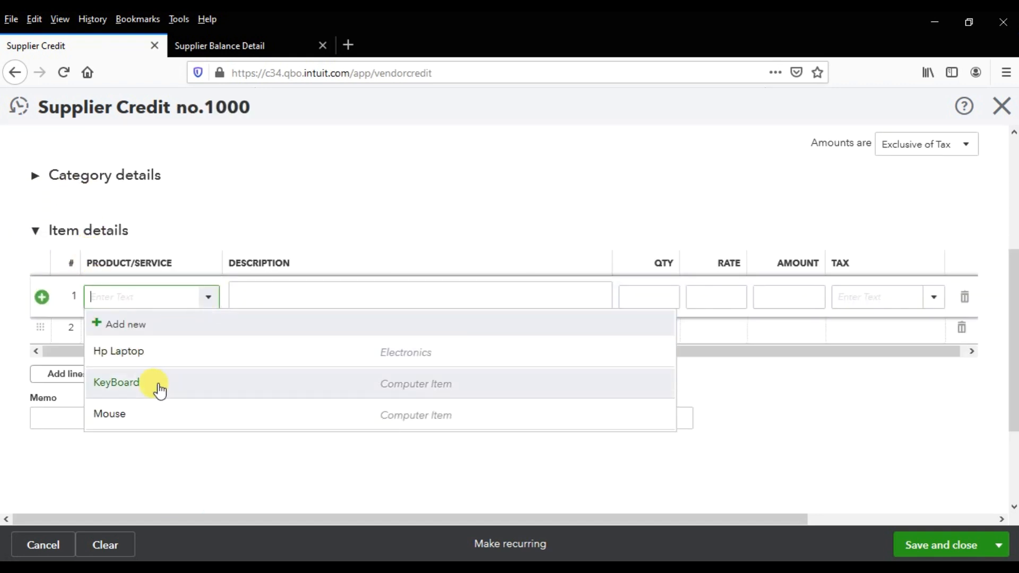
click(159, 391)
click(342, 308)
text(Keyboard)
key(Tab)
text(5)
key(Tab)
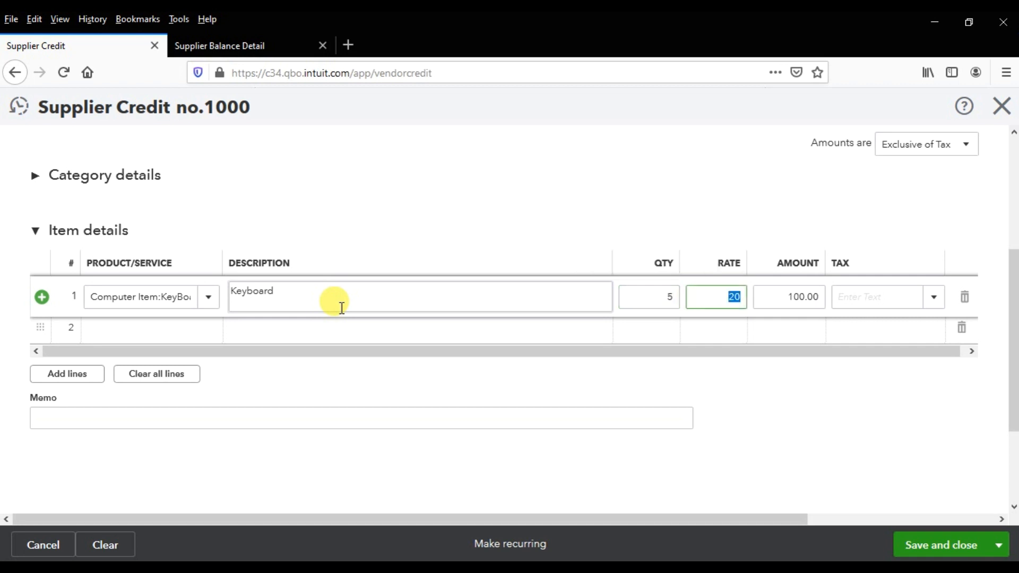
key(Tab)
key(Tab)
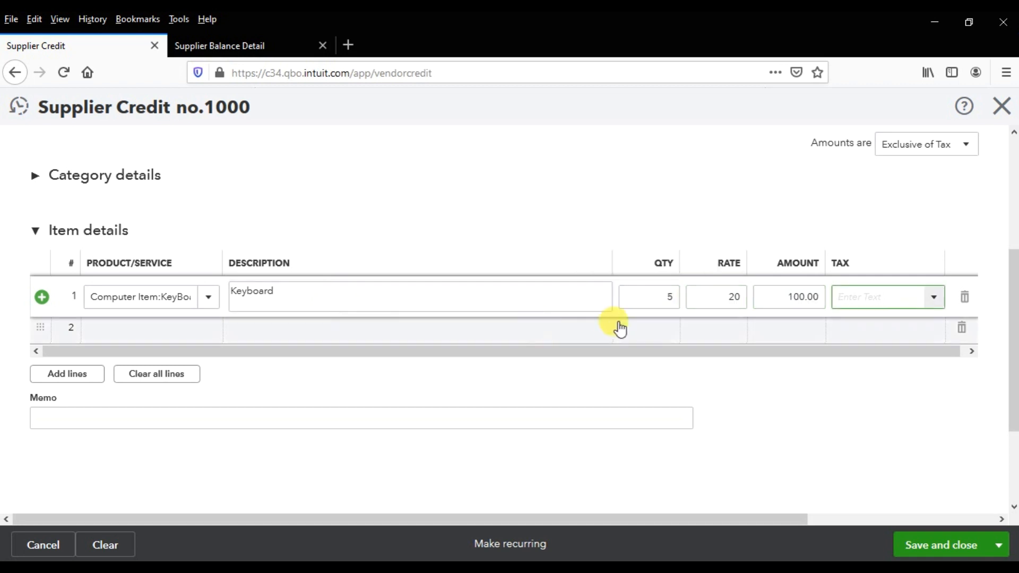
Apply the SR Standard Rated (5%) tax to the keyboard line and review the supplier credit.
click(934, 305)
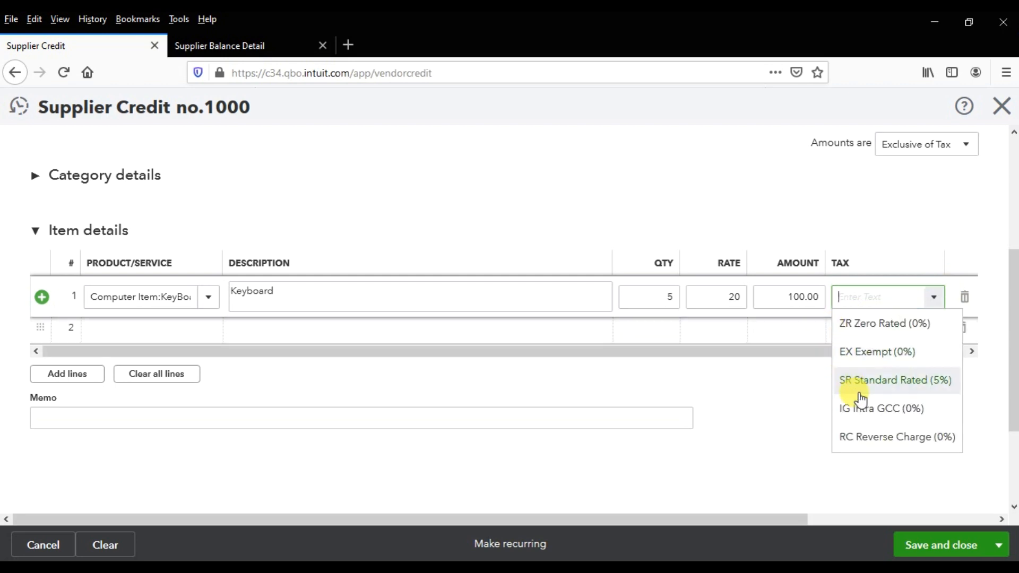
click(878, 381)
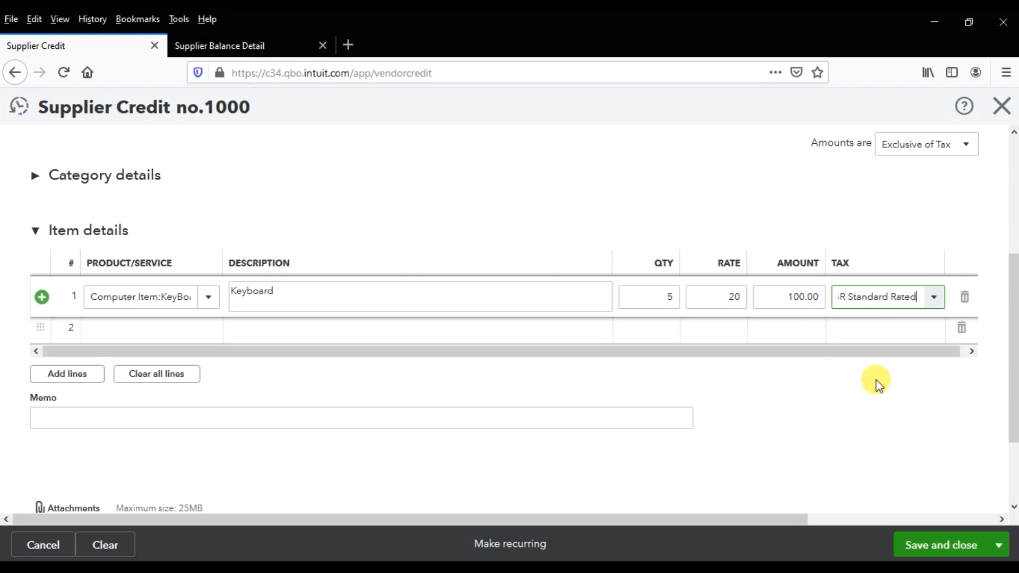
scroll(879, 384, down, 2)
scroll(878, 385, up, 6)
scroll(879, 393, down, 6)
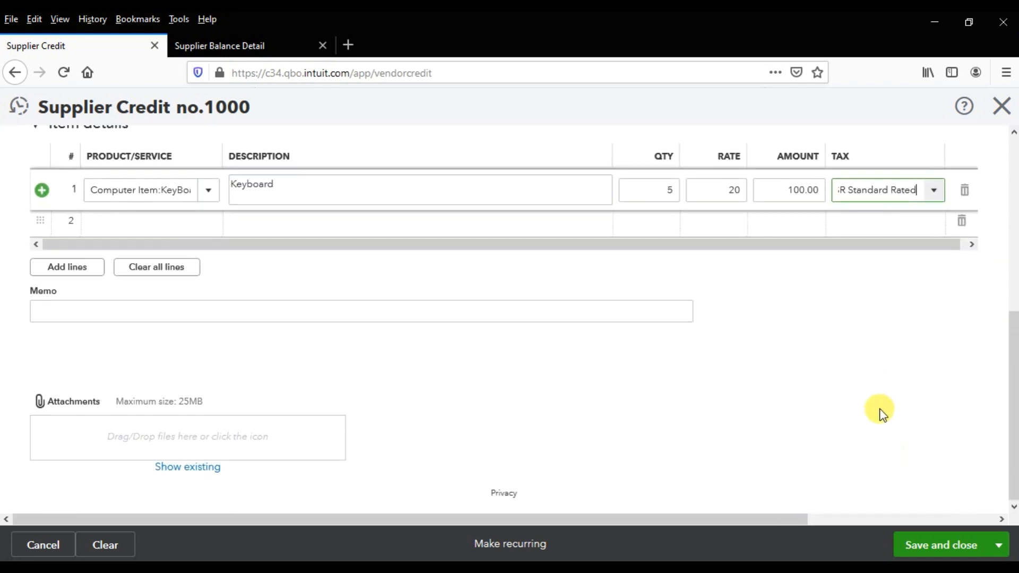
Save and close the supplier credit, and refresh the Supplier Balance Detail report to check the supplier's transactions.
click(937, 547)
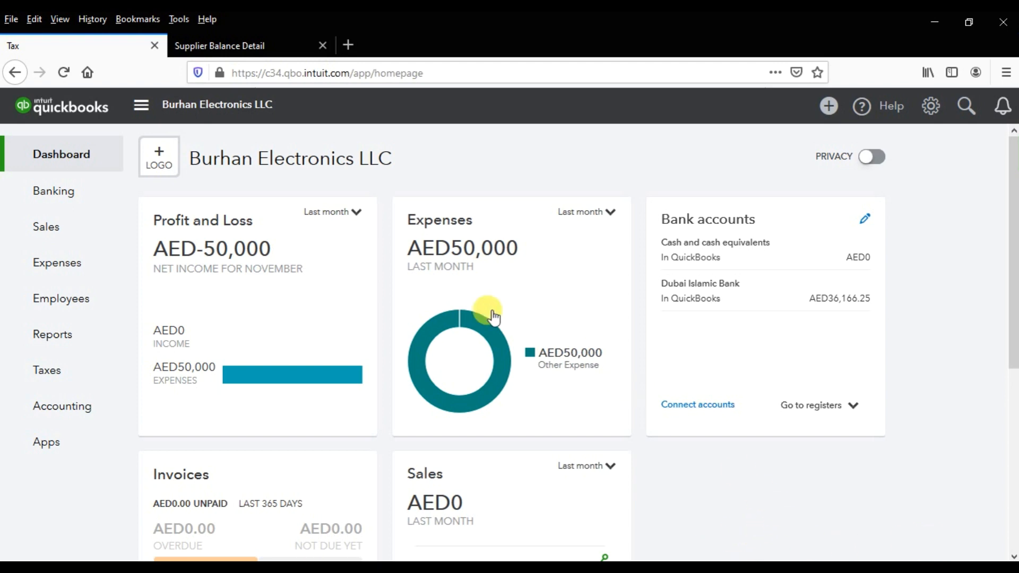
click(250, 46)
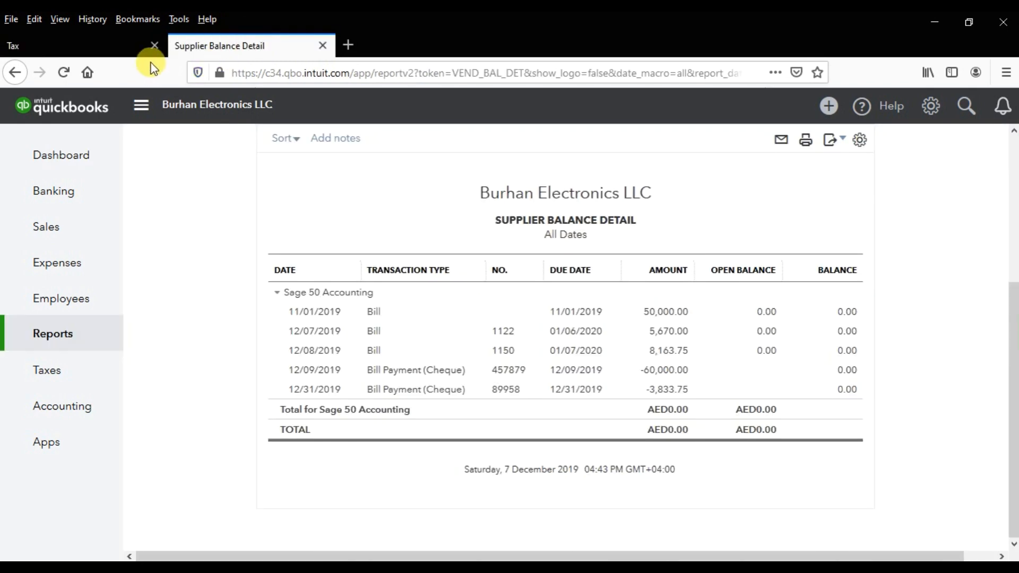
click(63, 72)
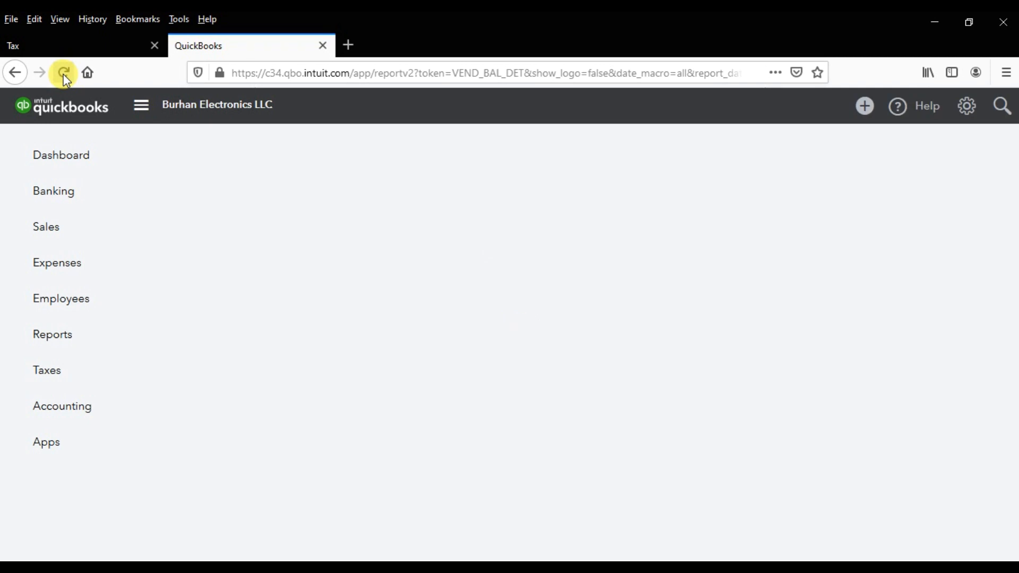
scroll(843, 465, down, 5)
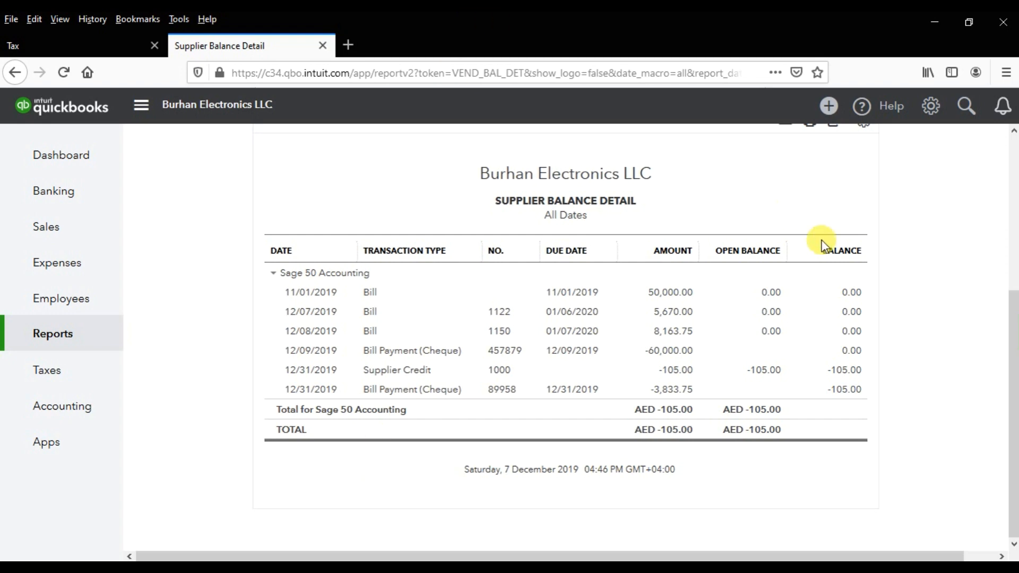
click(824, 108)
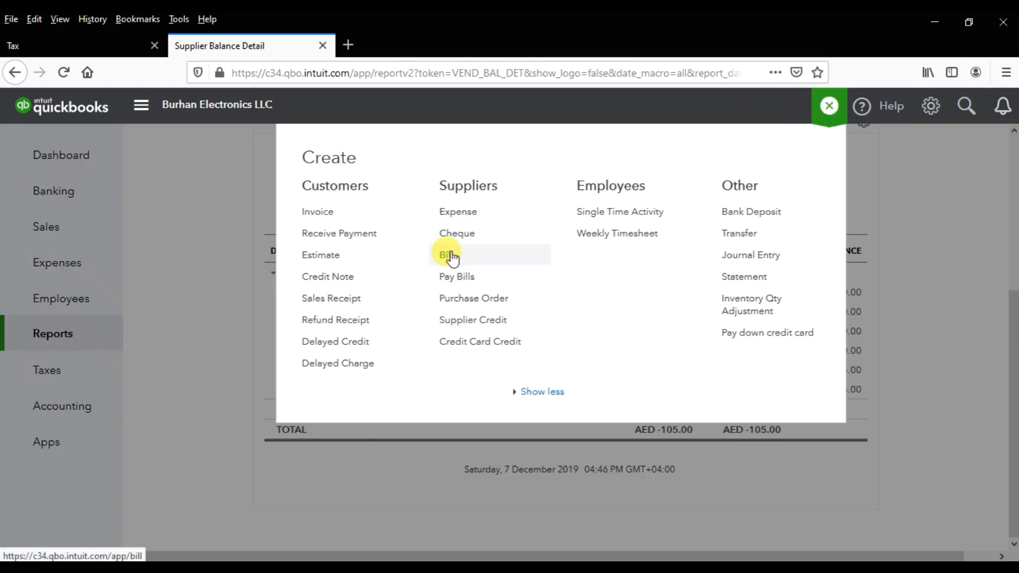
click(957, 312)
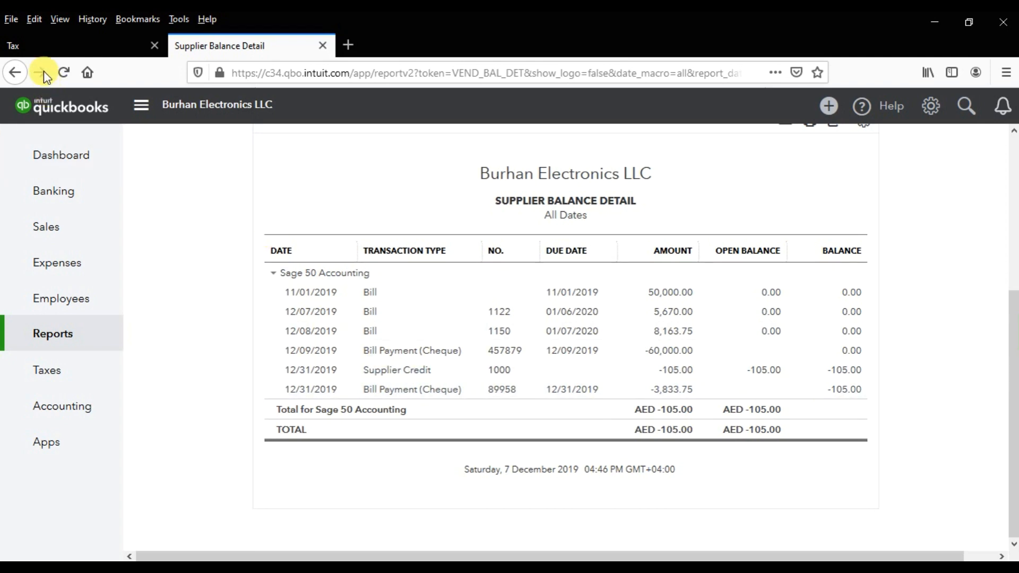
From the homepage, create a bank deposit into the Cash and cash equivalents account dated 12/31/2019.
click(51, 47)
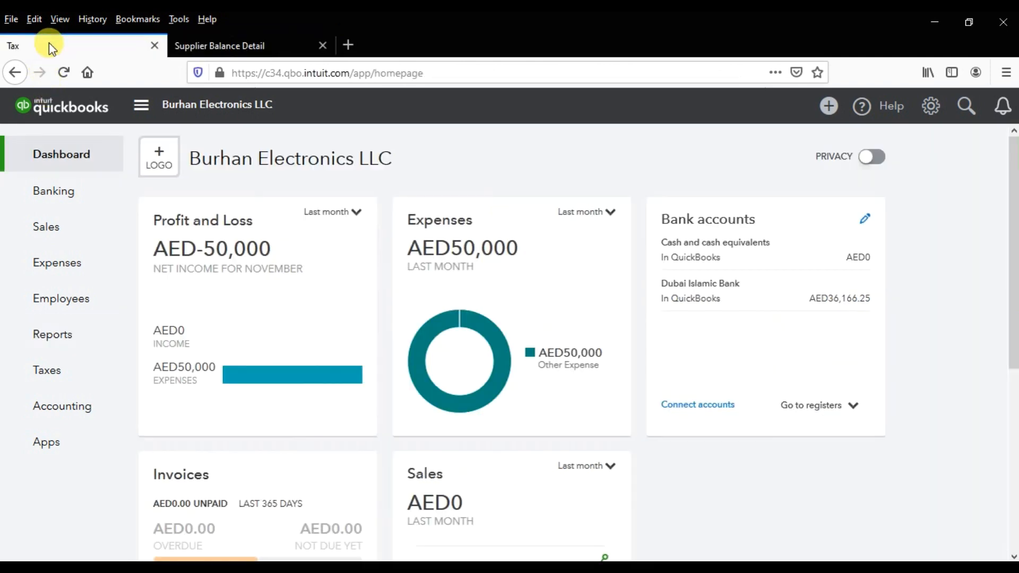
click(827, 106)
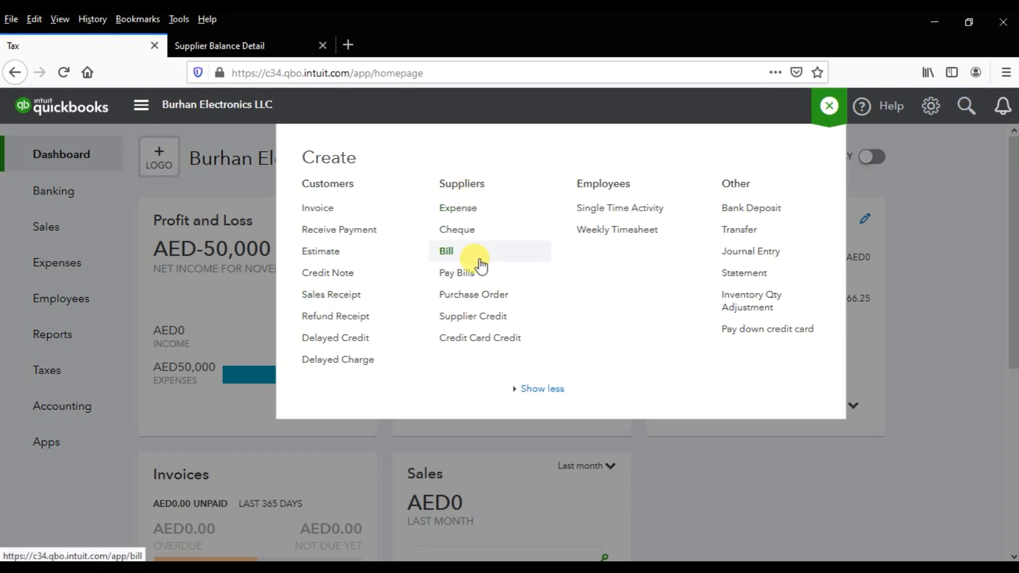
click(744, 511)
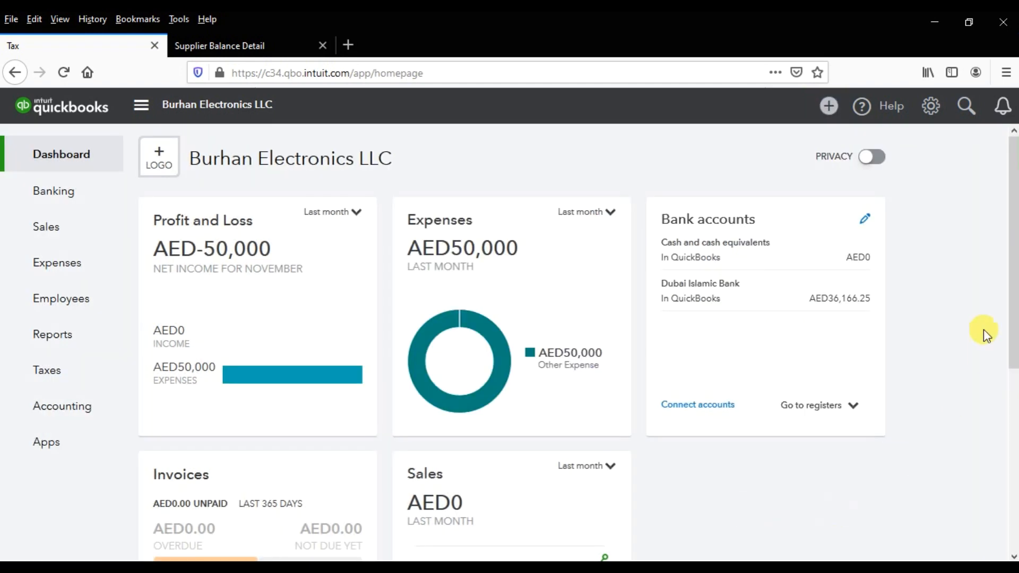
click(827, 118)
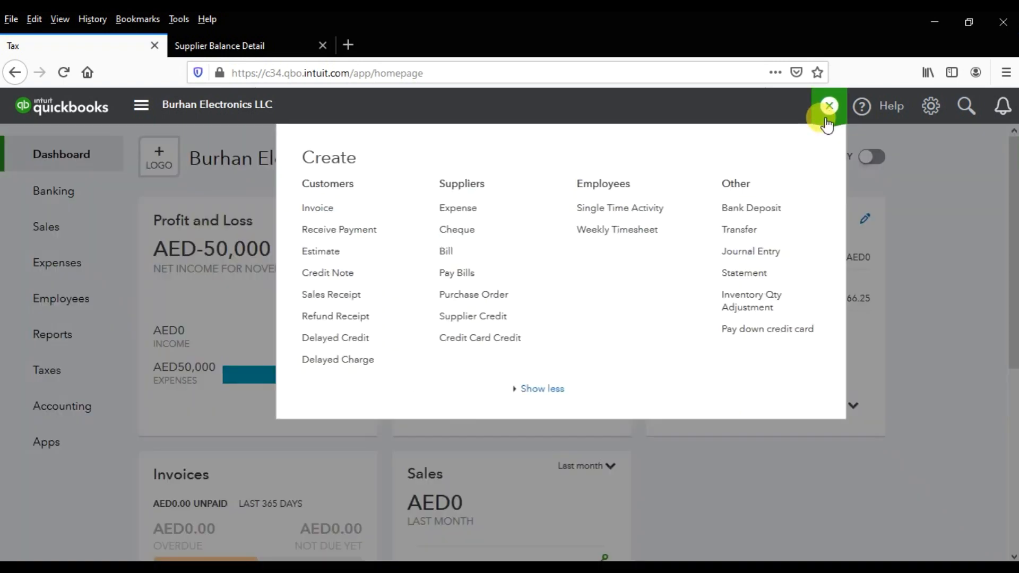
click(753, 208)
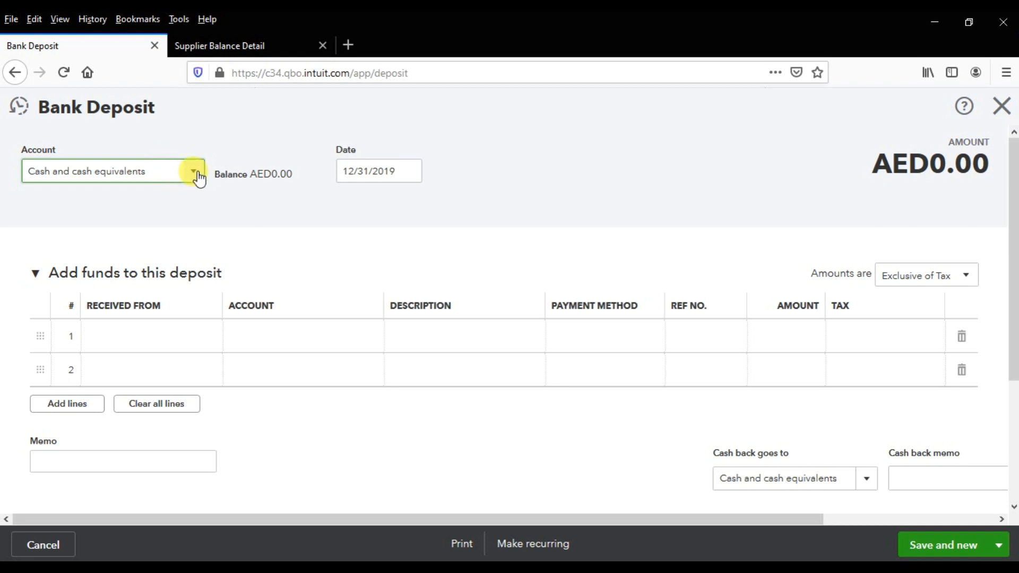
click(195, 173)
click(154, 219)
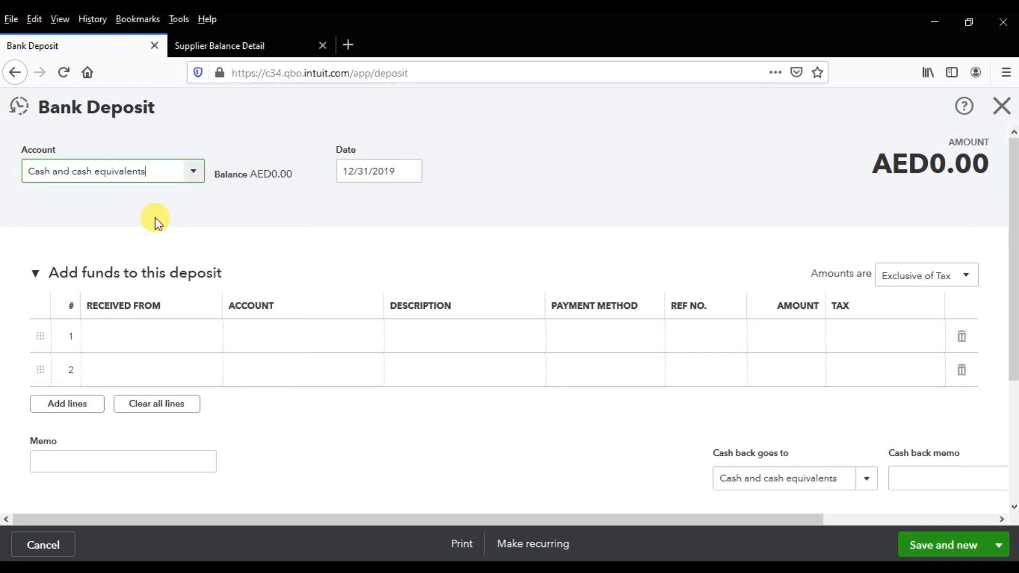
click(408, 170)
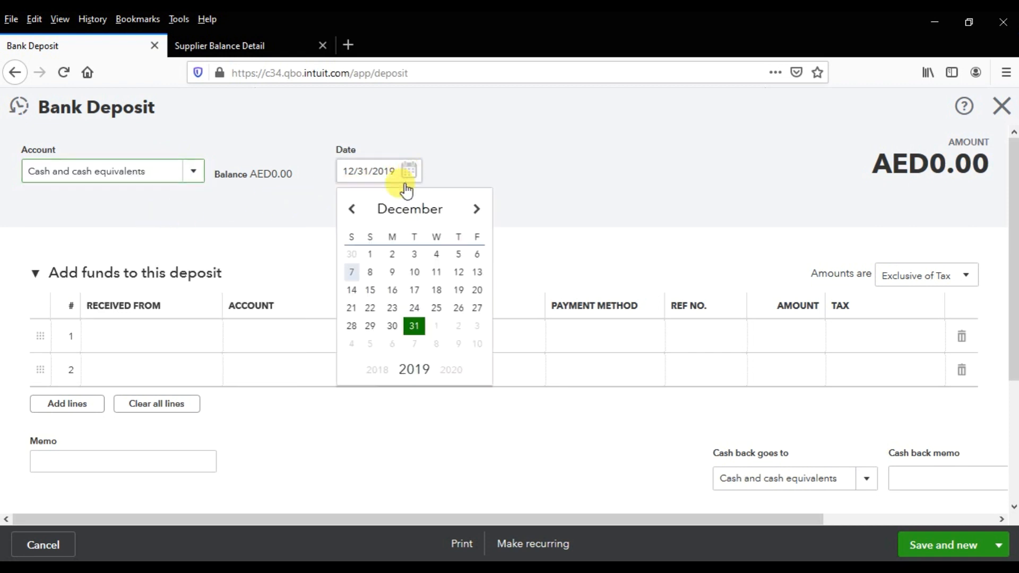
click(416, 329)
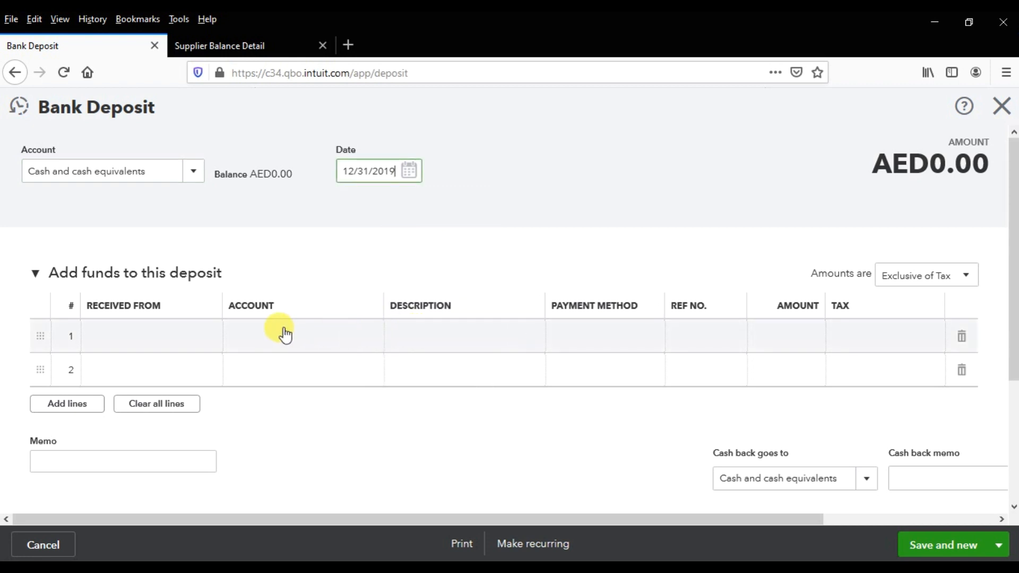
On the first deposit line, set Sage 50 Accounting as the payer and Accounts Payable (A/P) as the account.
click(180, 340)
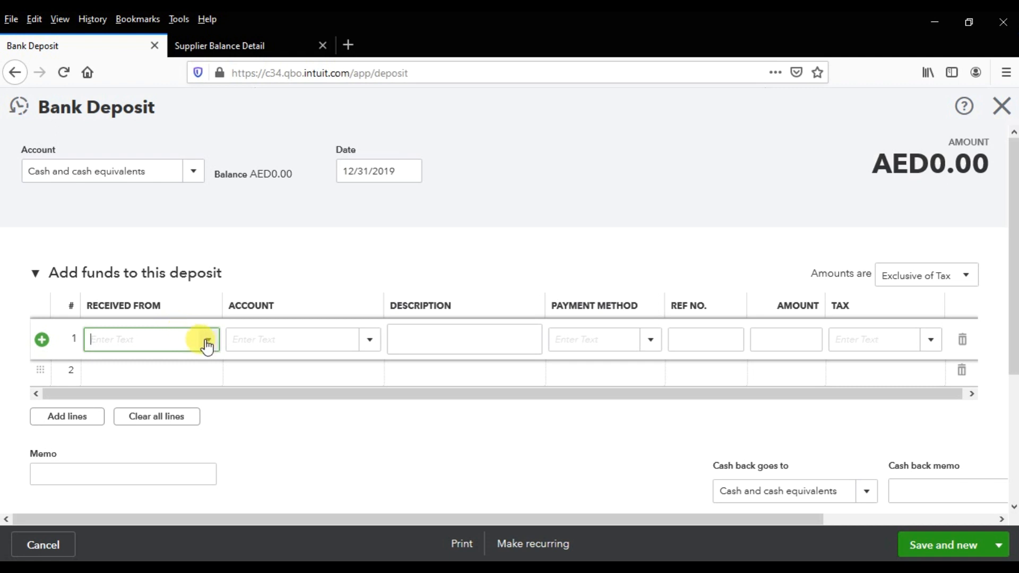
click(207, 344)
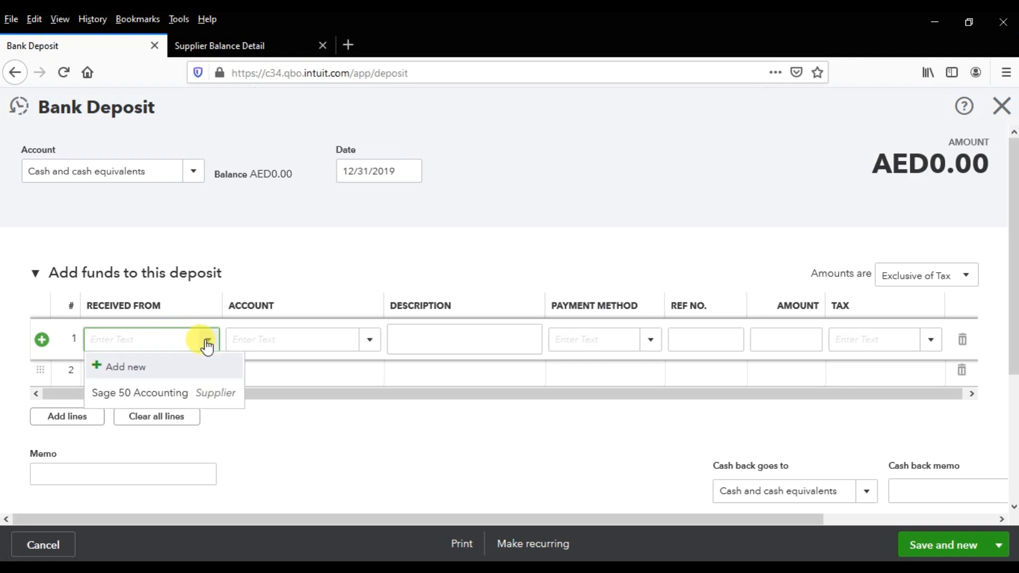
click(196, 392)
click(291, 344)
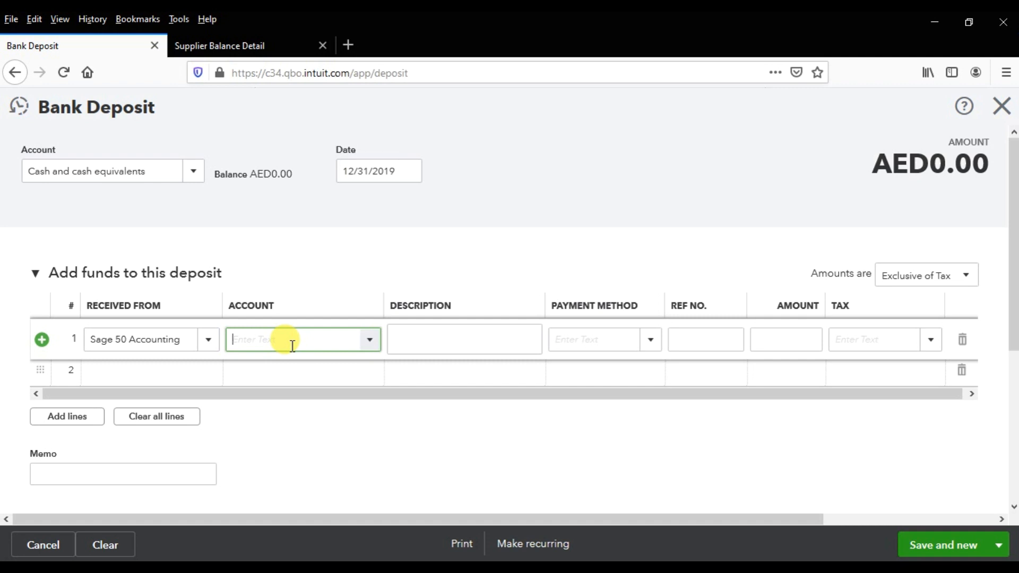
click(371, 343)
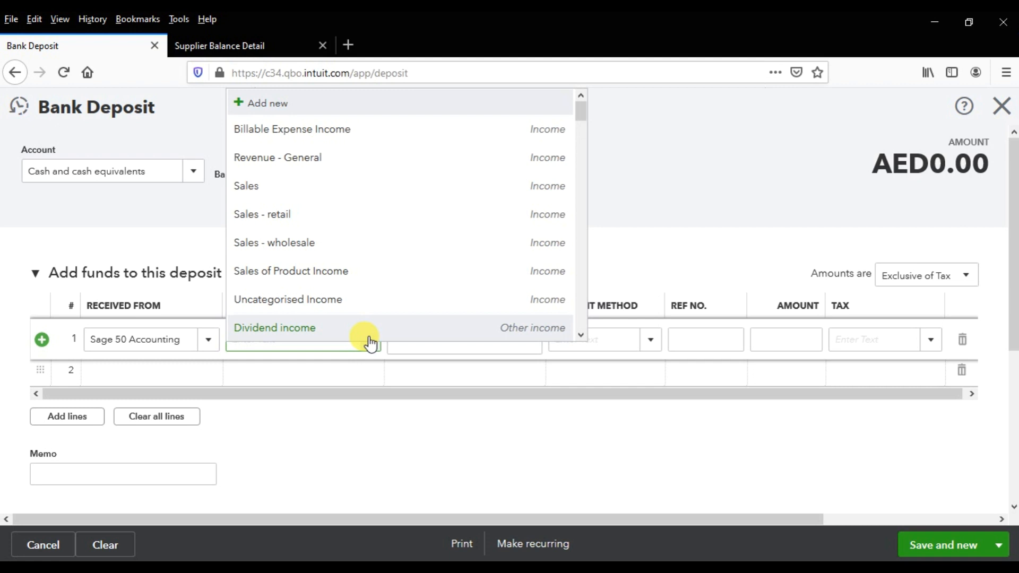
text(Accou)
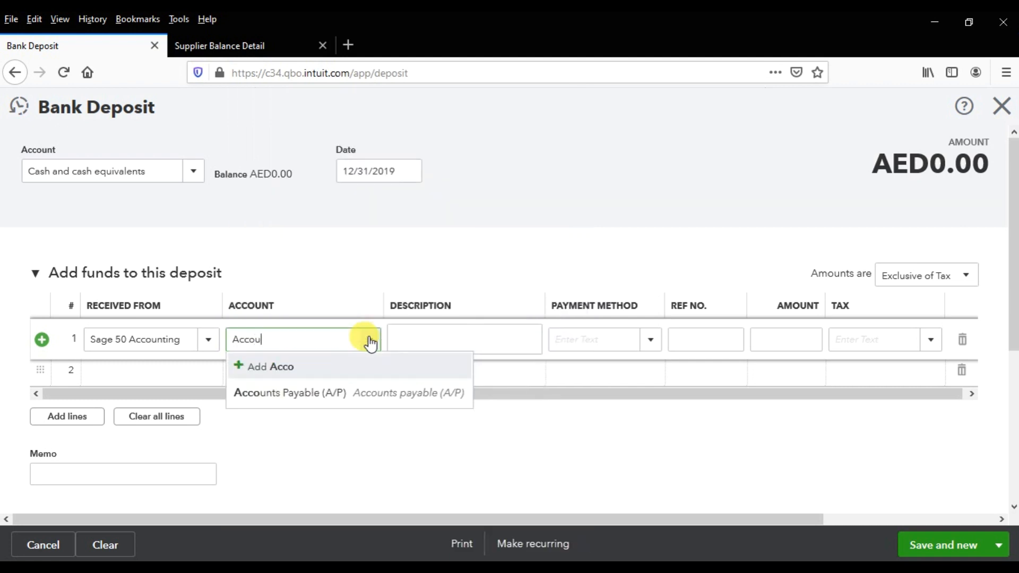
click(404, 390)
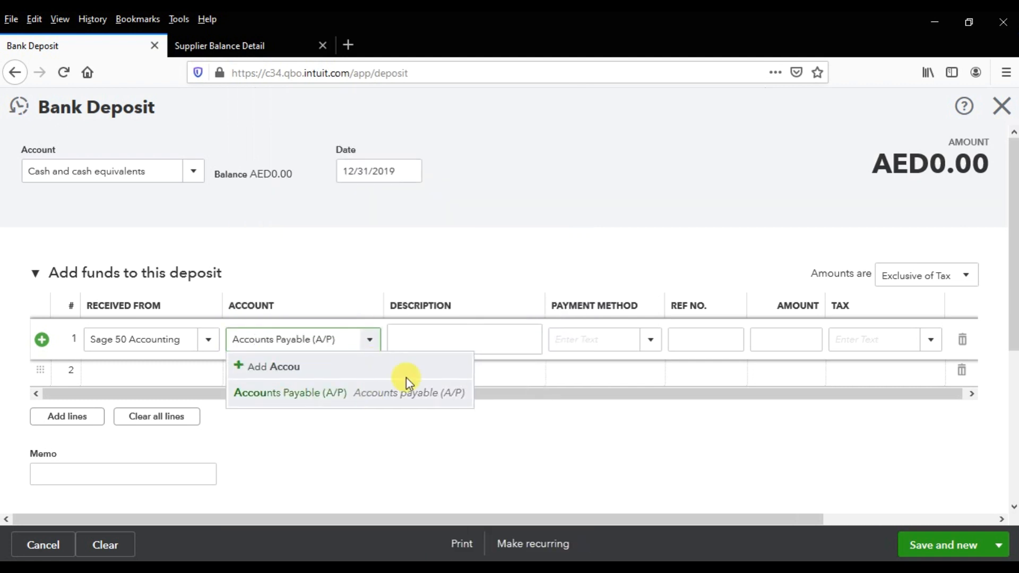
Describe the deposit line as Refund Received and set its payment method to Cash.
click(467, 336)
text(Refu)
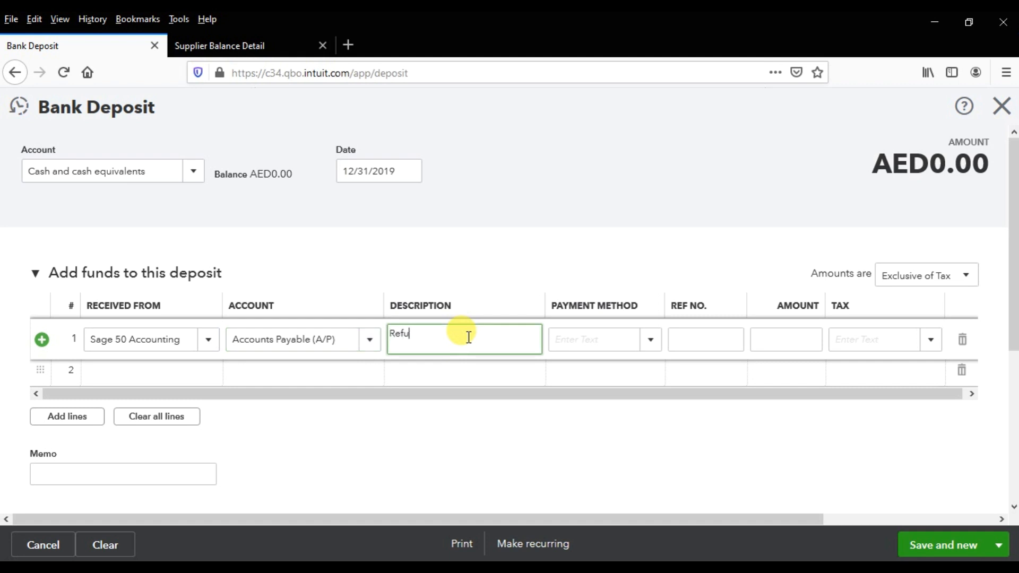
text(nd Received)
key(Tab)
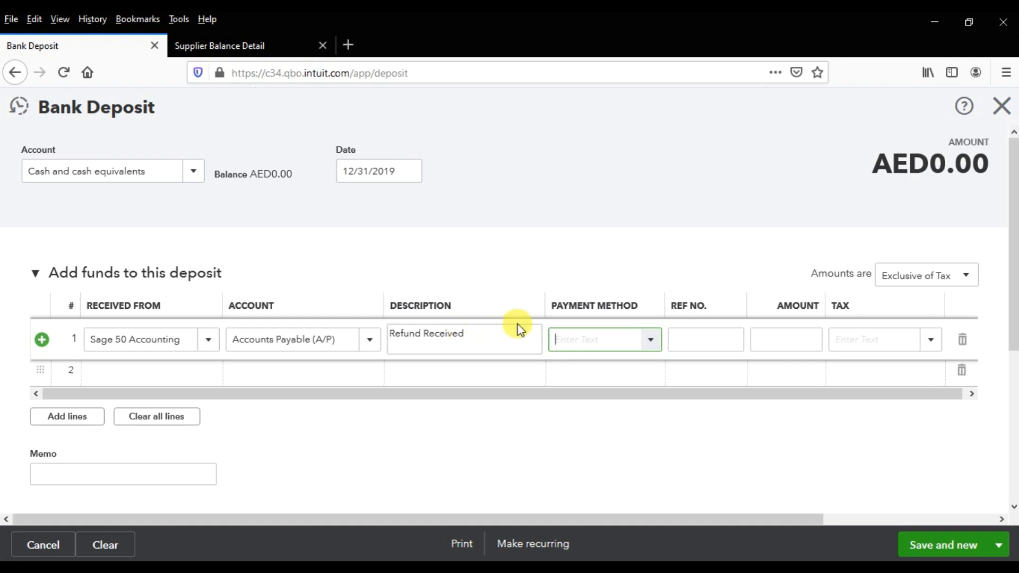
click(653, 340)
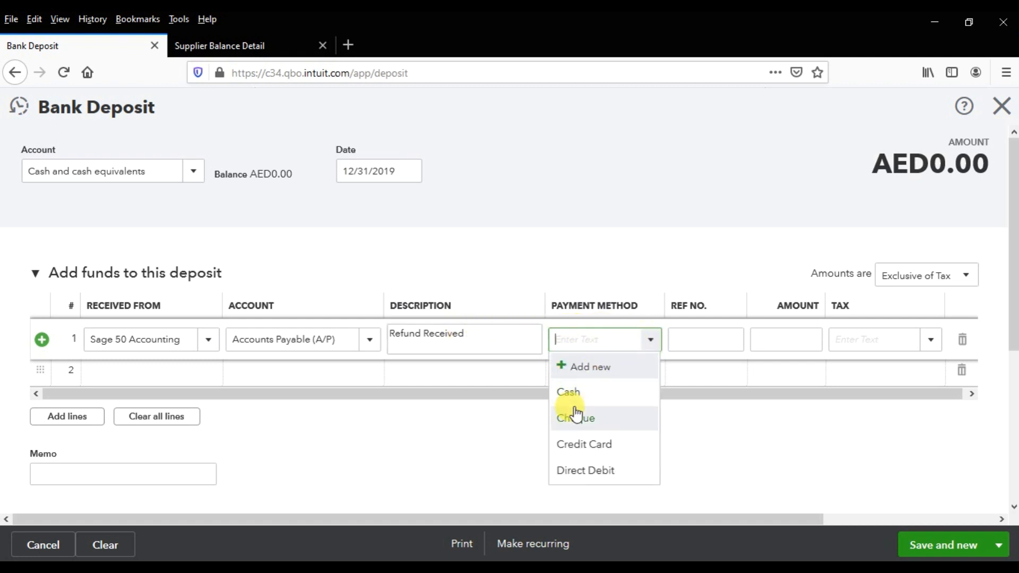
click(584, 394)
Enter reference number 8787 and amount 105 on the refund line, and save and close the bank deposit.
click(697, 340)
text(8787)
key(Tab)
text(105)
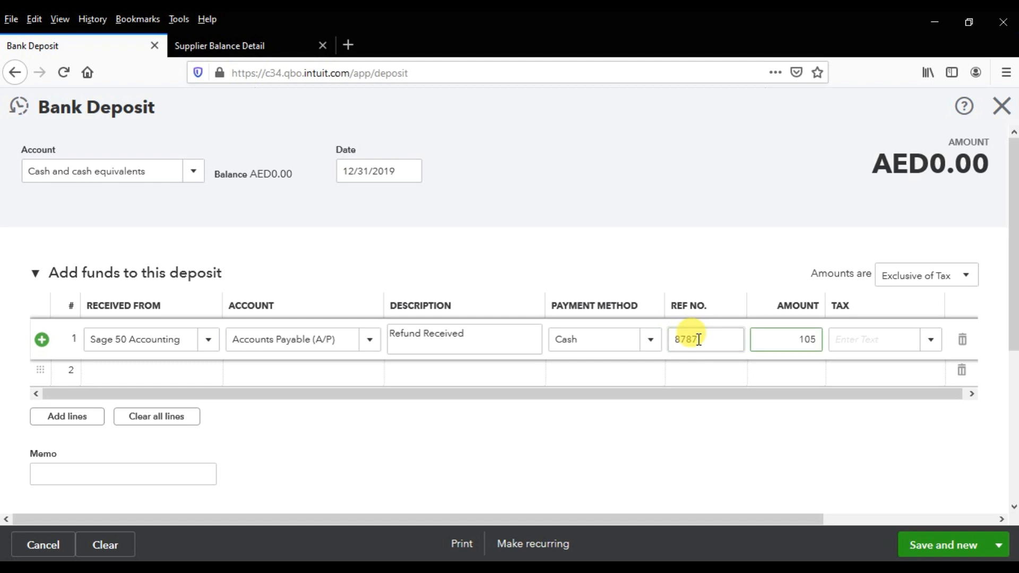
key(Tab)
scroll(806, 435, down, 2)
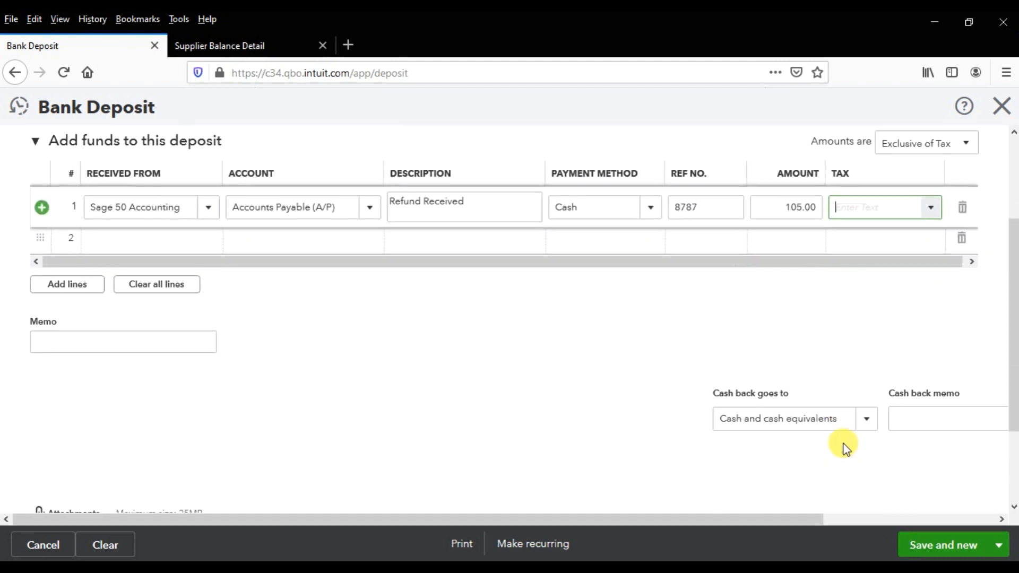
scroll(846, 447, down, 1)
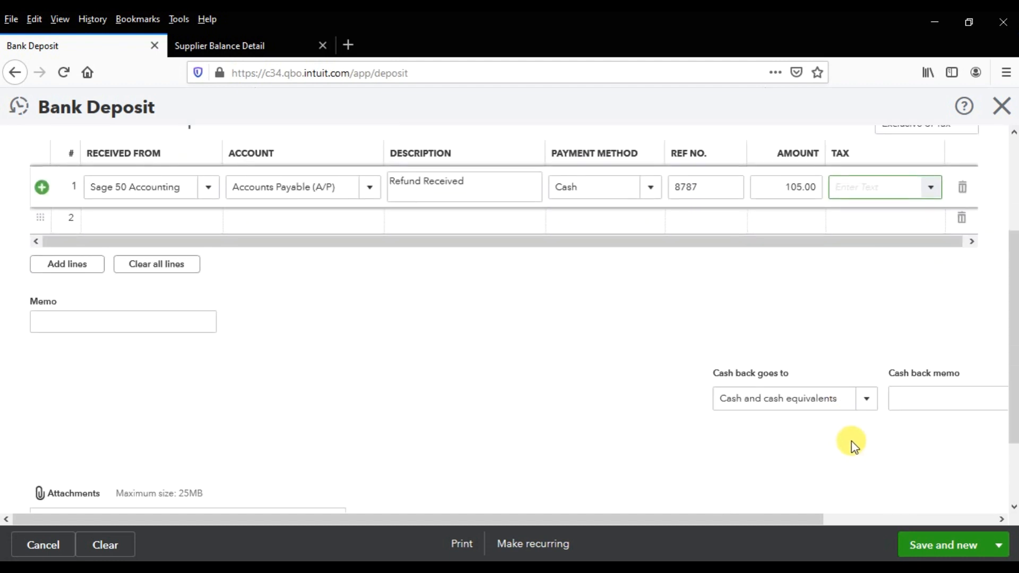
click(986, 550)
click(968, 520)
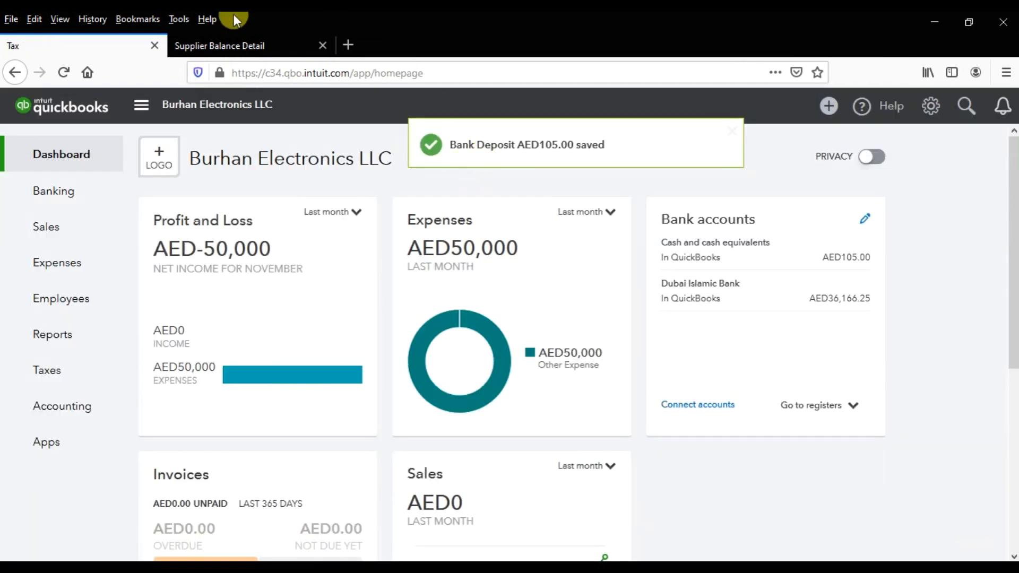
Refresh the Supplier Balance Detail report and examine the deposit, the supplier credit and the supplier's balance.
click(220, 43)
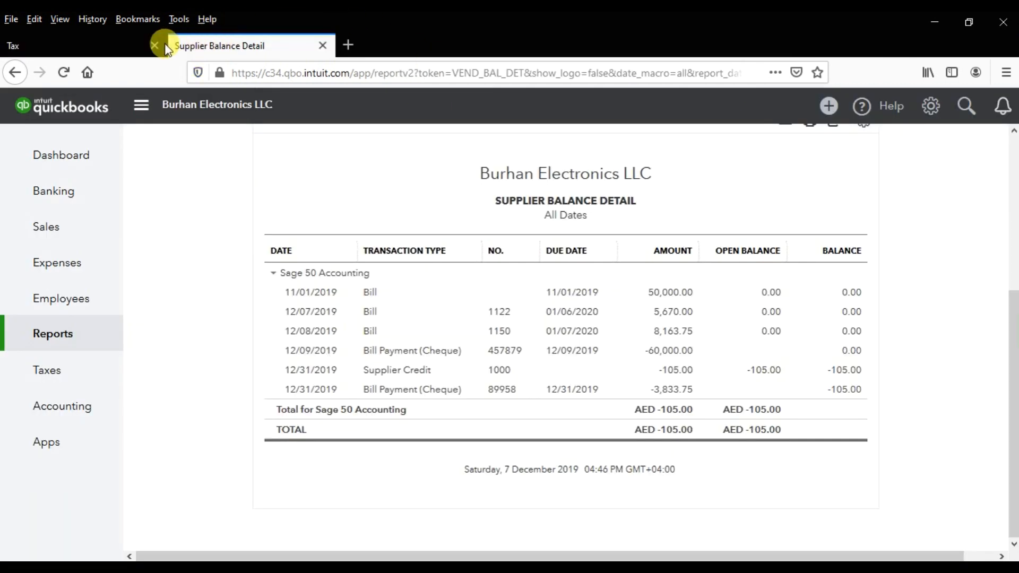
click(58, 77)
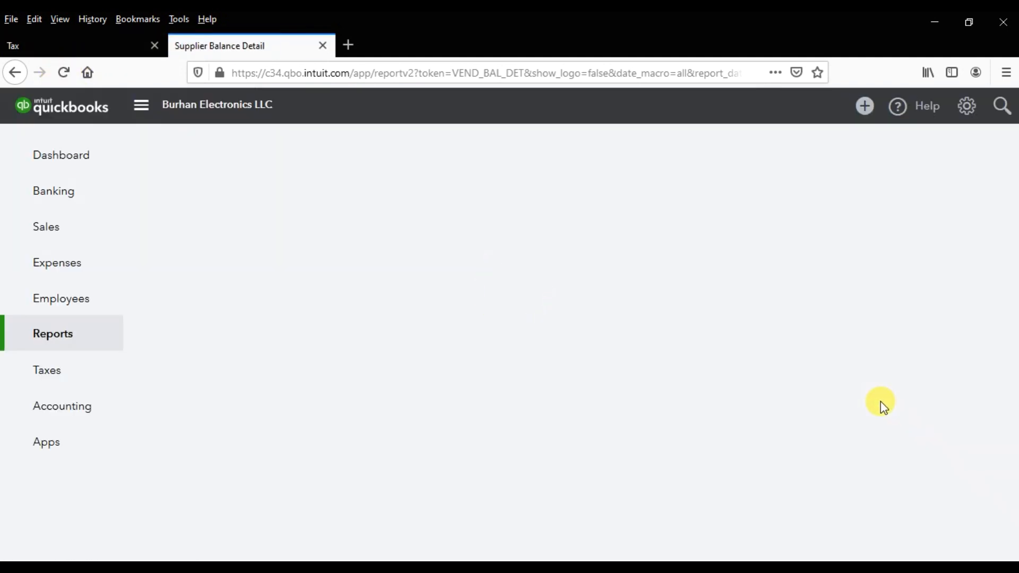
scroll(885, 406, down, 5)
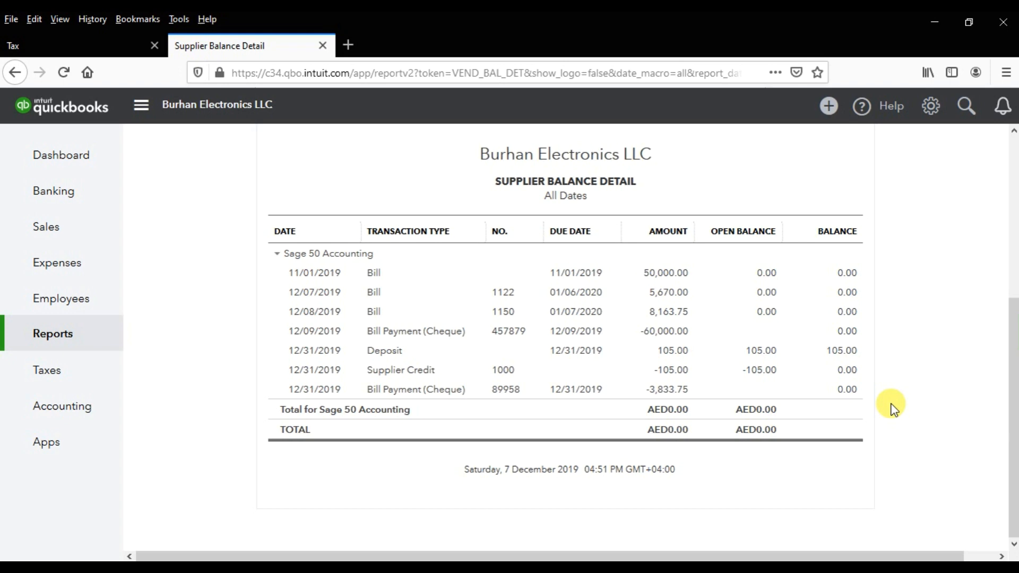
click(828, 106)
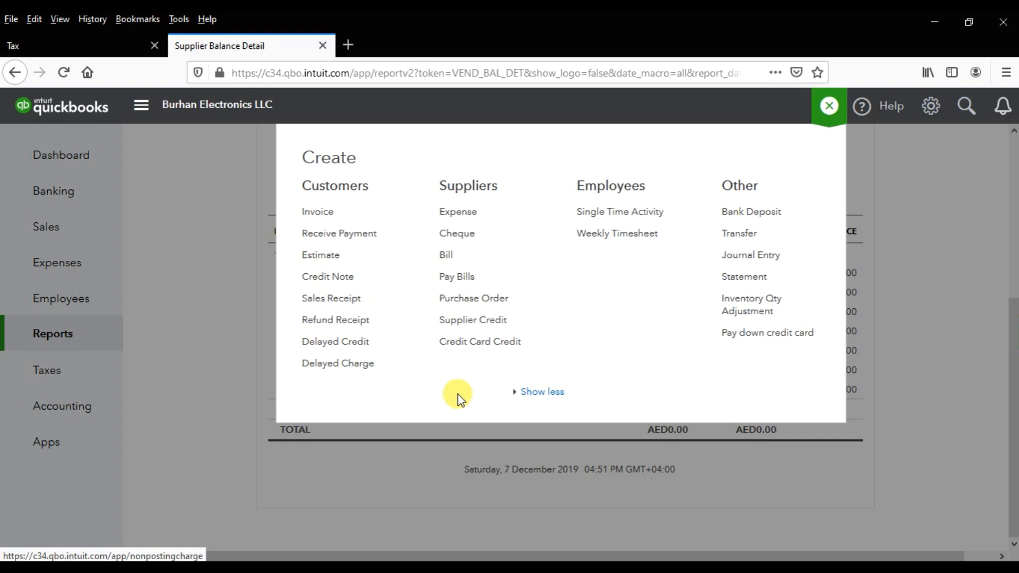
click(413, 469)
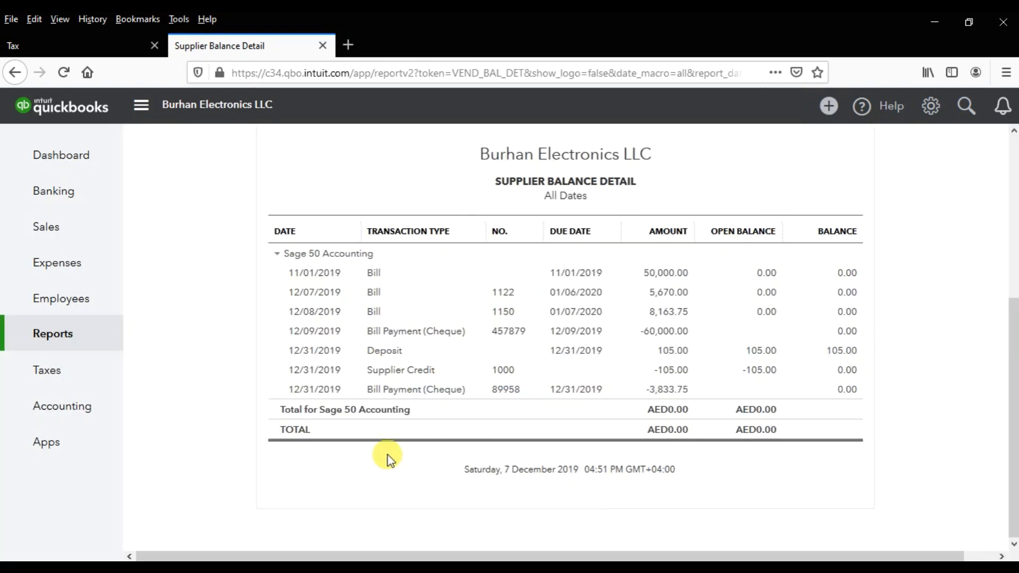